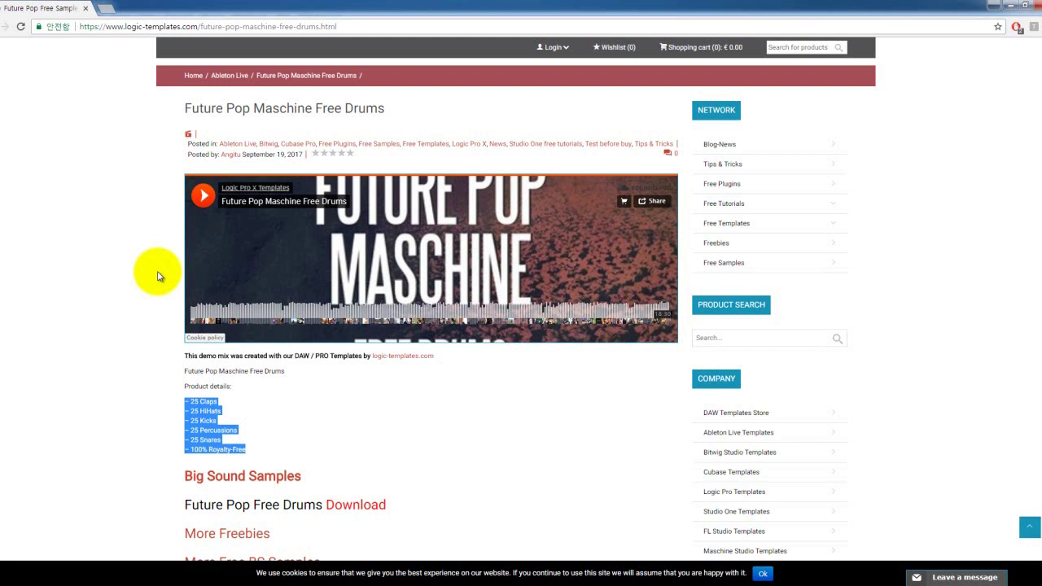
- Review the Future Pop Maschine Free Drums page and download the Future Pop Free Drums sample pack
left_click(148, 282)
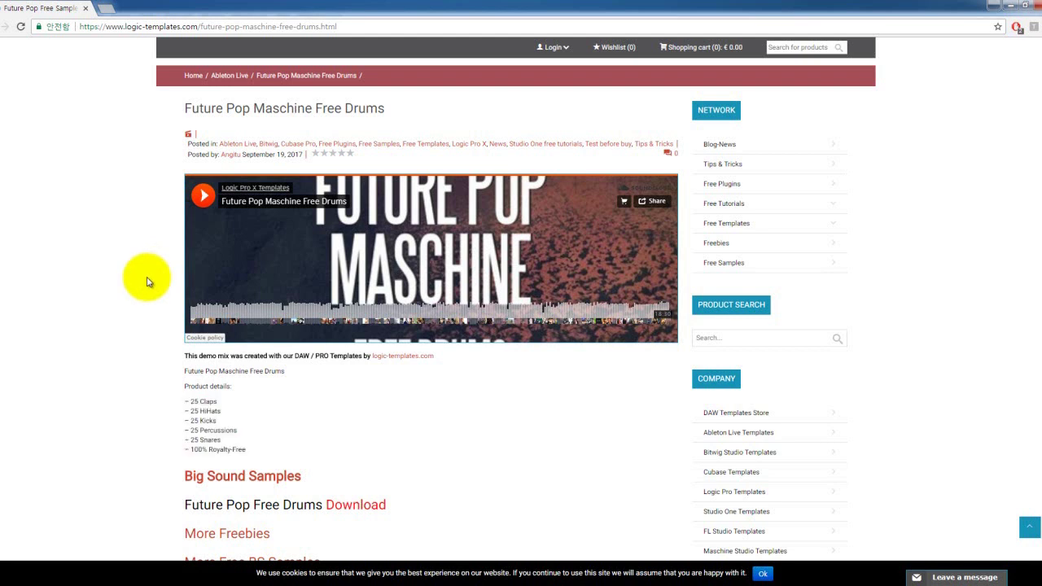
scroll(141, 272, "down", 1)
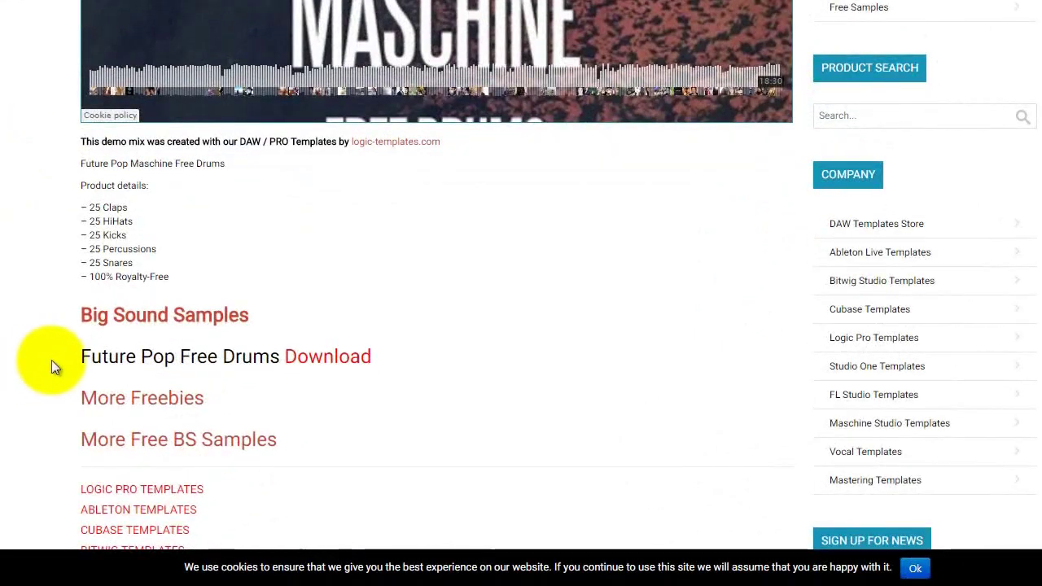
left_click_drag(51, 359, 168, 363)
left_click(147, 336)
left_click_drag(79, 356, 278, 364)
left_click(111, 361)
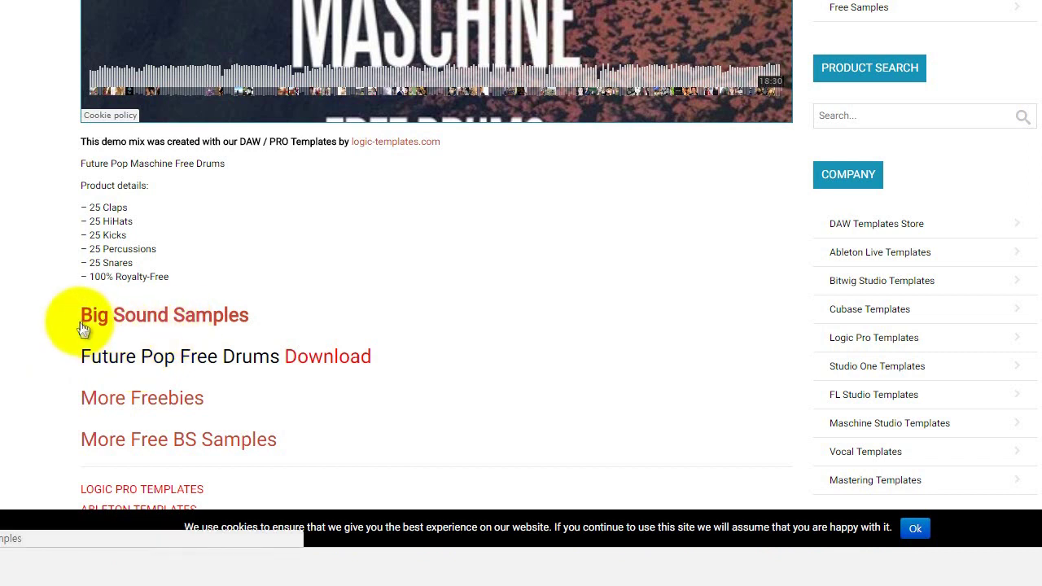
- Look over the freebies, free BS samples and template links on the page, and close the download bar
left_click_drag(74, 318, 25, 376)
left_click(26, 380)
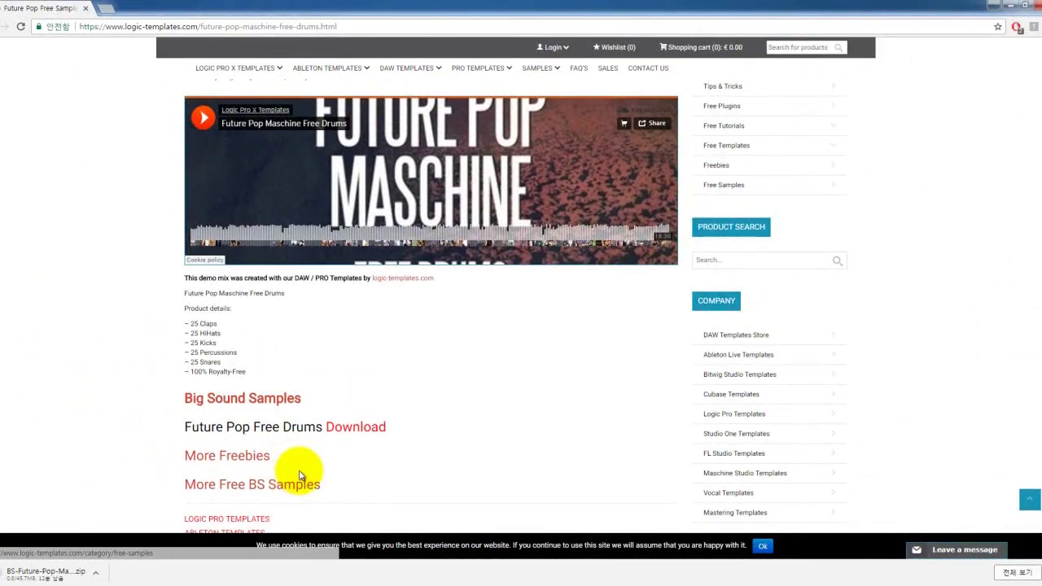
scroll(299, 476, "down", 1)
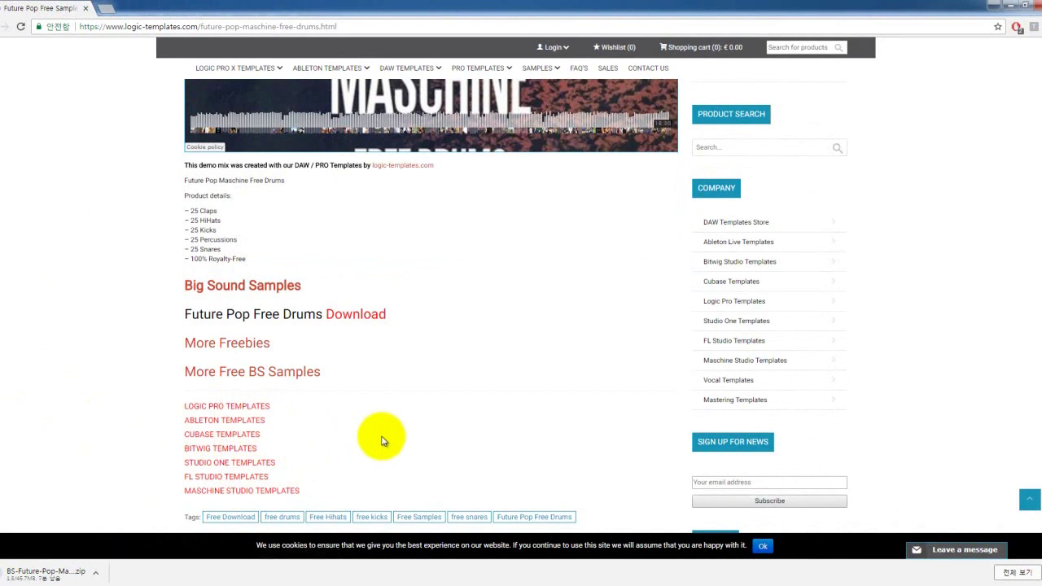
scroll(378, 441, "up", 3)
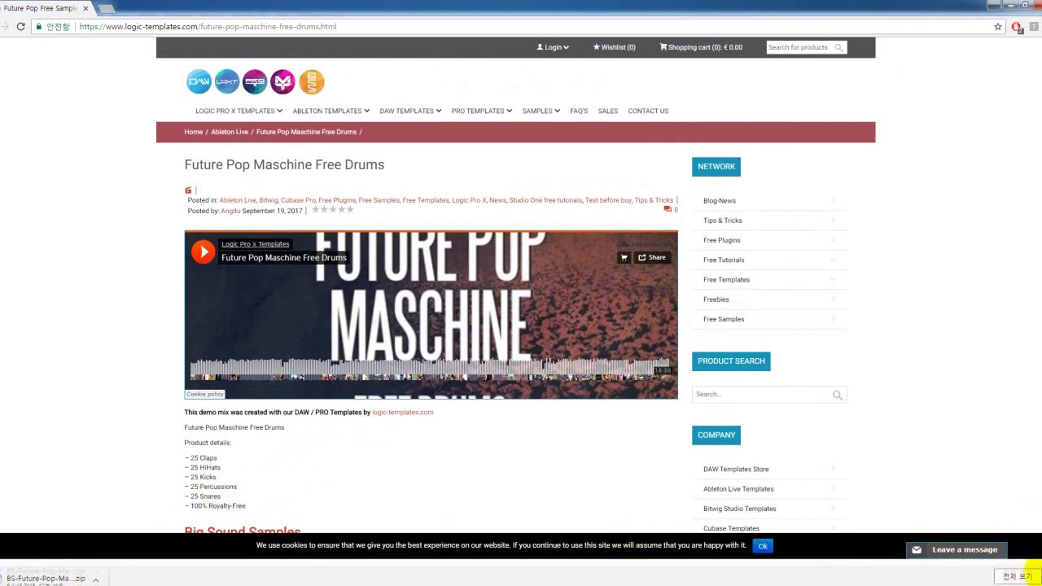
left_click(1033, 574)
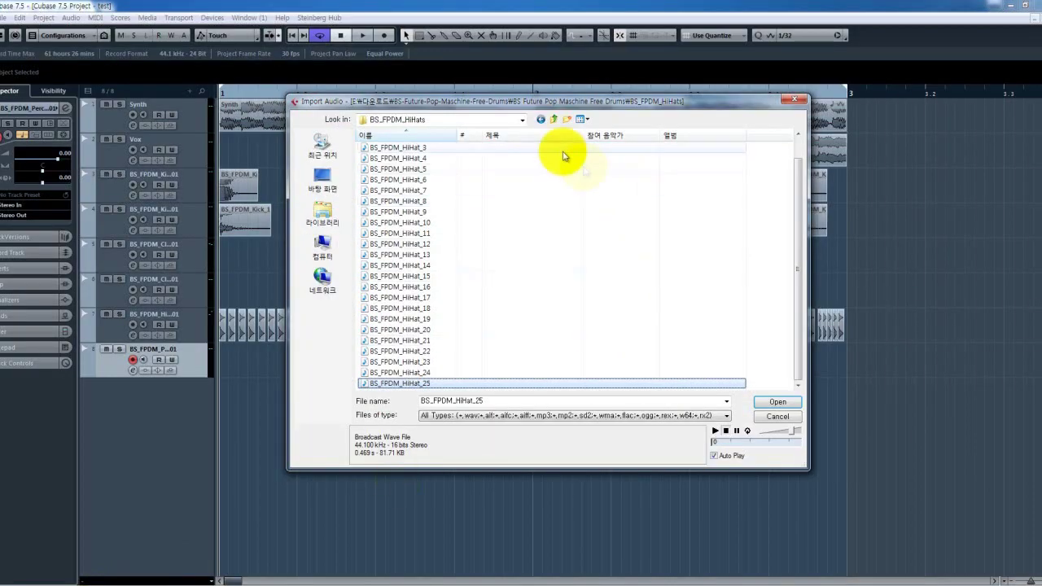
- In Cubase's Import Audio dialog, go up to the downloads folder and reopen the BS Future Pop Maschine Free Drums subfolder
left_click(554, 119)
left_click(553, 120)
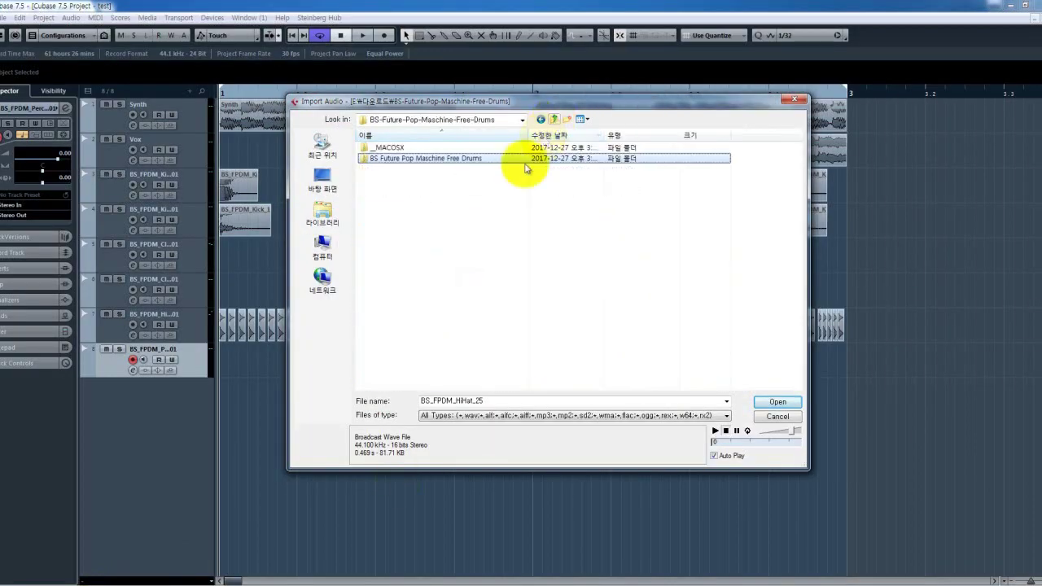
left_click(477, 198)
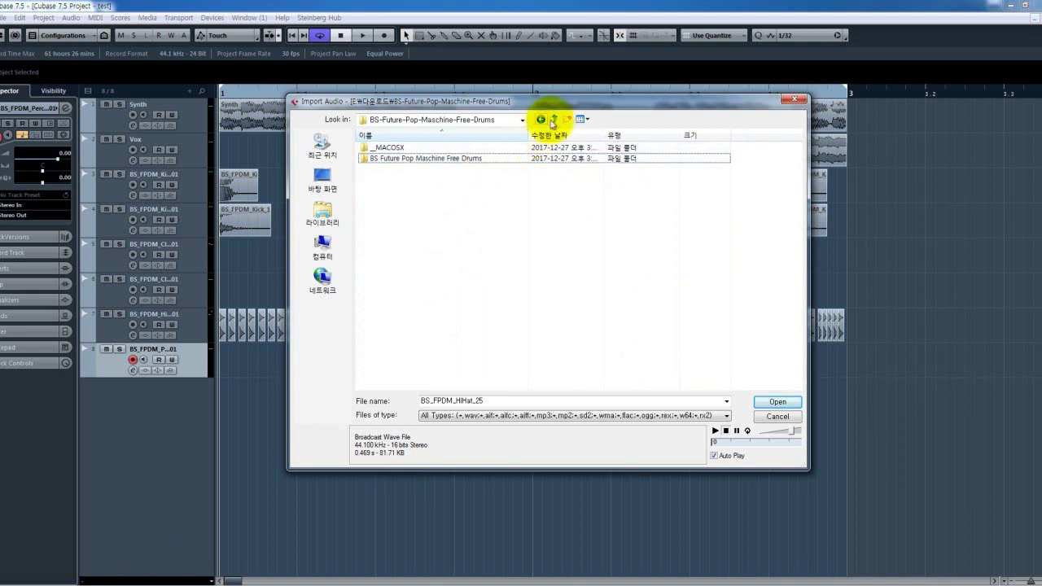
left_click(552, 119)
left_click(398, 176)
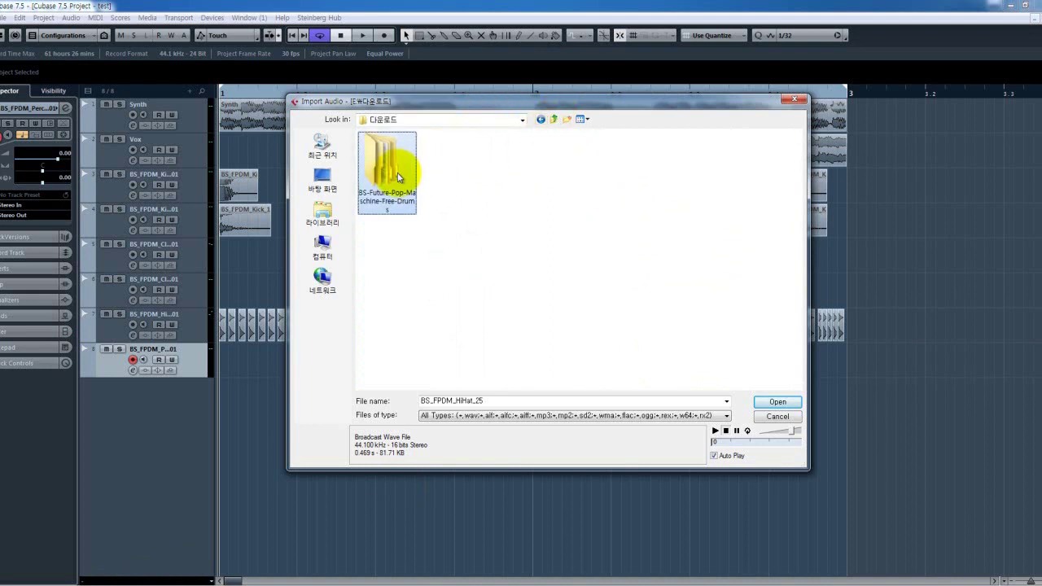
double_click(399, 176)
double_click(399, 146)
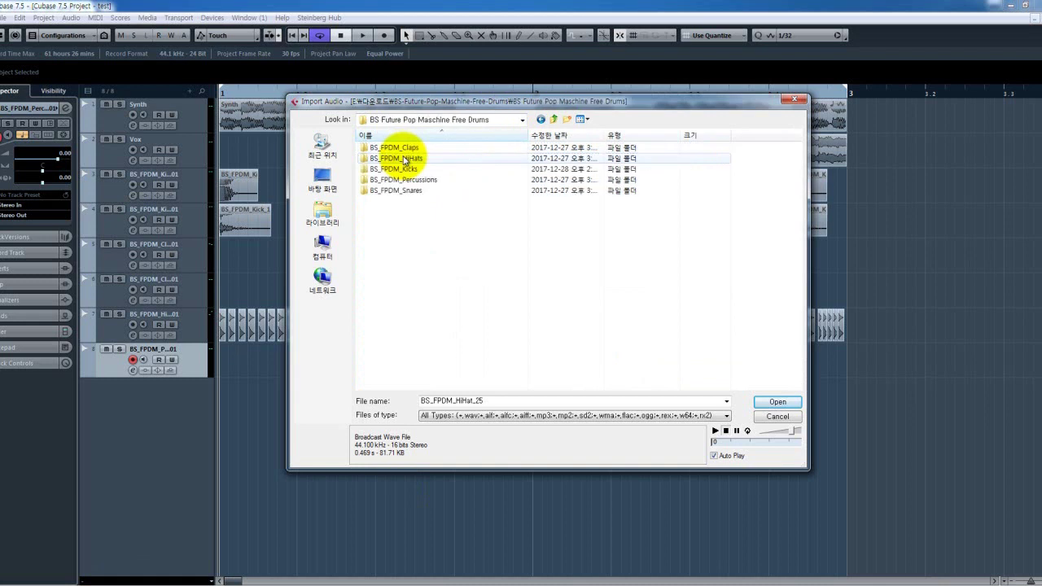
- Go through the pack's Claps, HiHats, Kicks, Percussions and Snares folders one by one in the file list
key("ctrl+a")
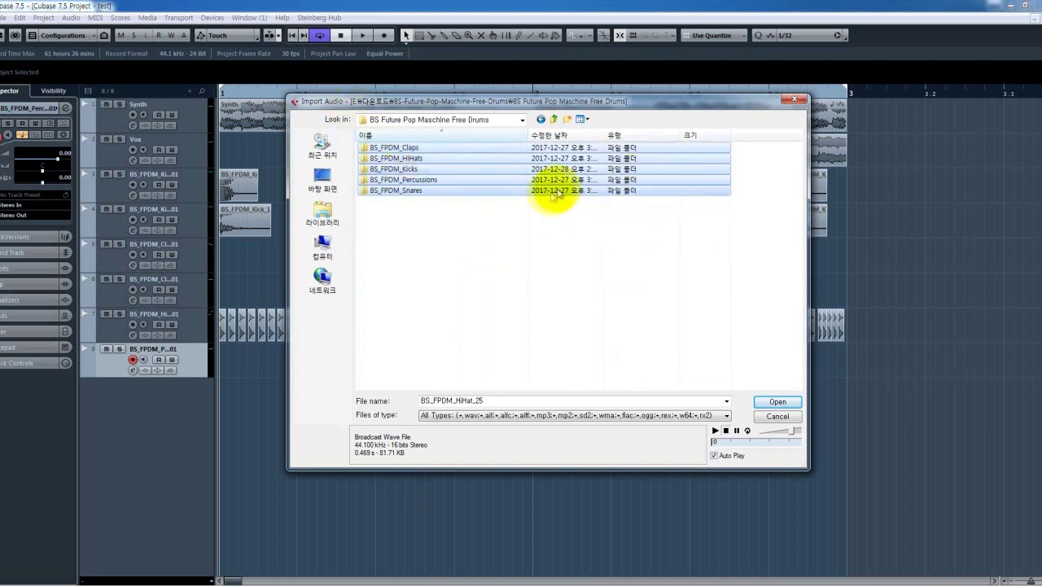
left_click(389, 147)
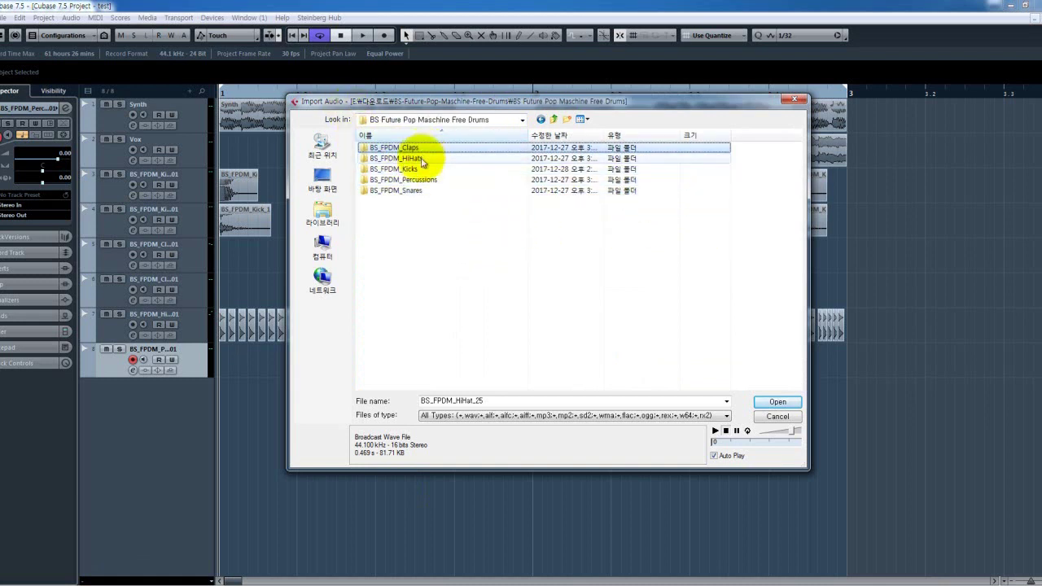
left_click(396, 158)
left_click(423, 169)
left_click(425, 180)
left_click(421, 192)
left_click(422, 221)
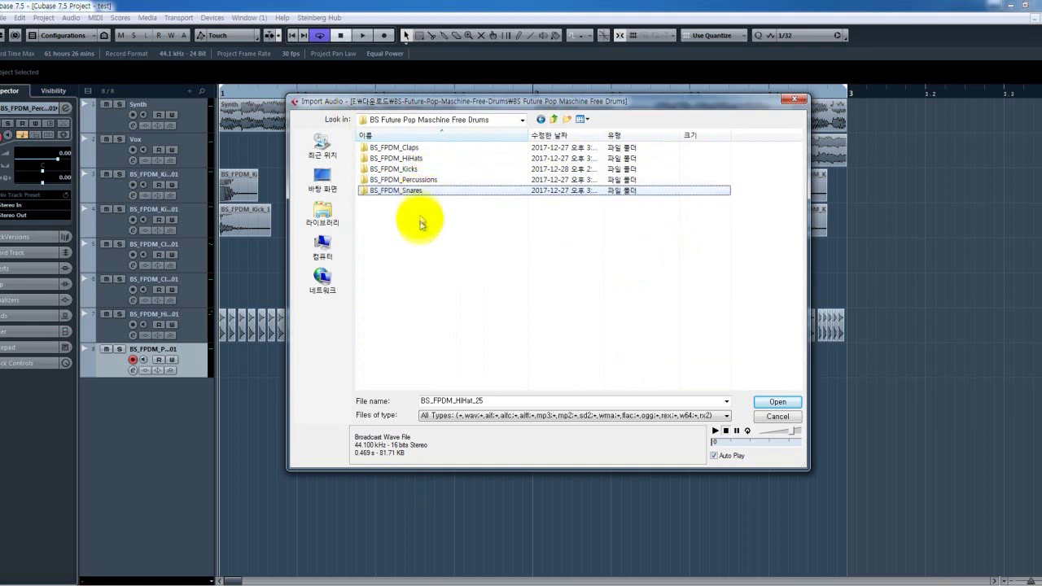
- Open the BS_FPDM_Claps, BS_FPDM_HiHats and BS_FPDM_Kicks folders in turn to view their samples
double_click(422, 150)
scroll(467, 259, "down", 1)
left_click(539, 120)
double_click(403, 158)
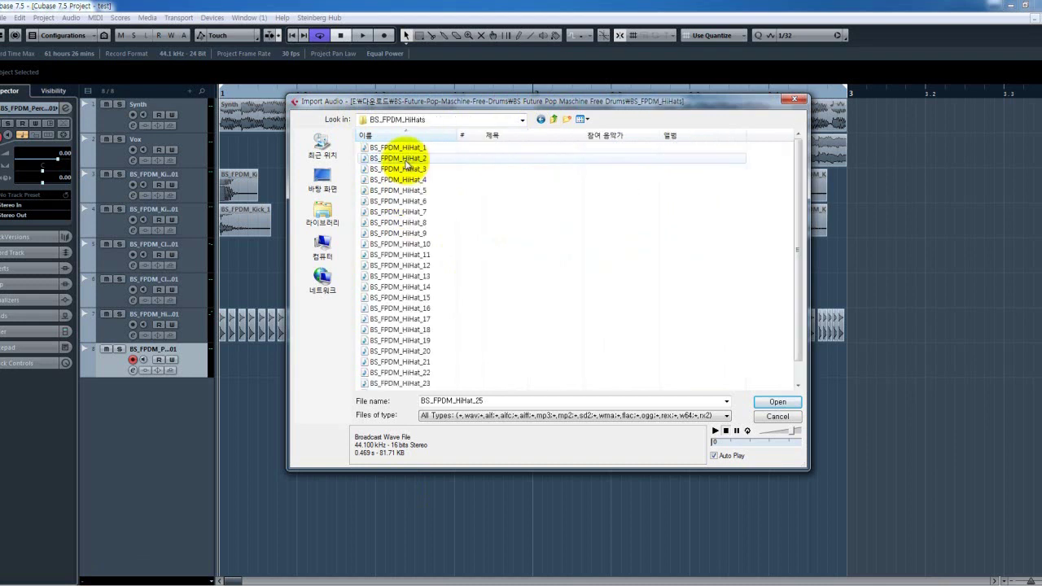
left_click(541, 122)
double_click(407, 169)
scroll(460, 273, "down", 1)
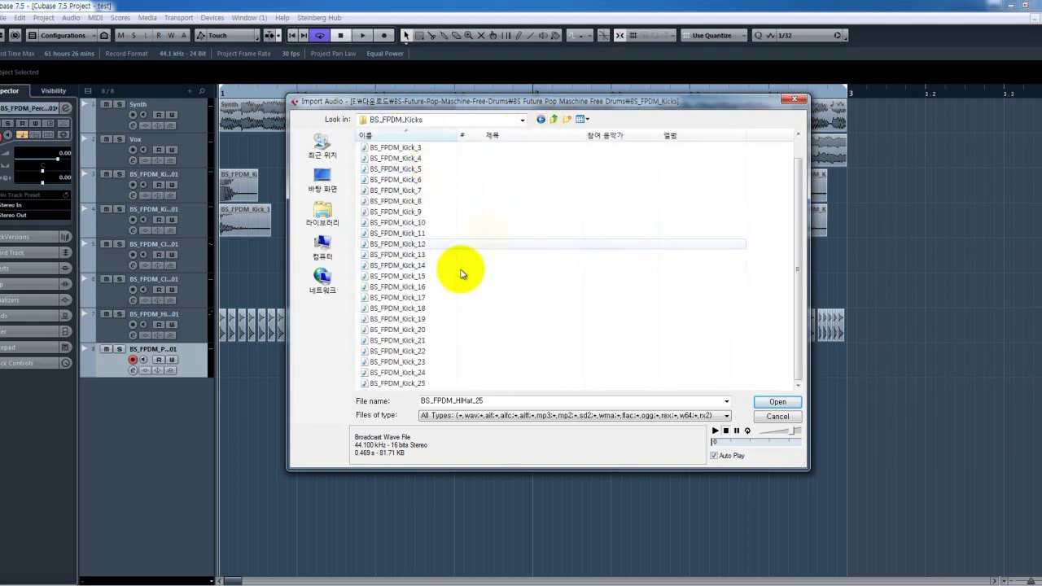
- View the samples in the BS_FPDM_Percussions and BS_FPDM_Snares folders, and return to the pack folder
left_click(540, 121)
double_click(434, 180)
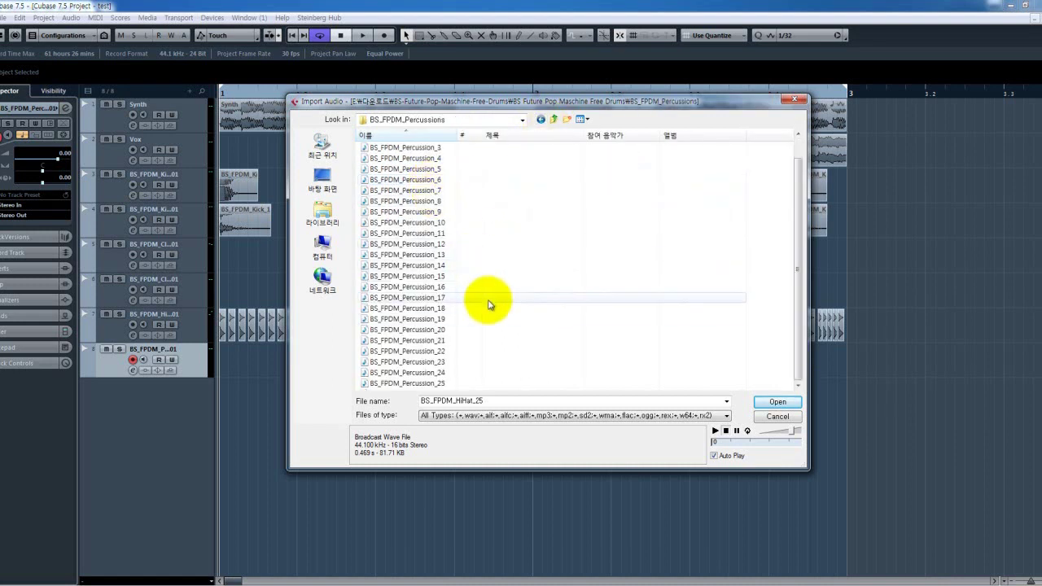
left_click(541, 120)
double_click(437, 188)
scroll(477, 310, "down", 1)
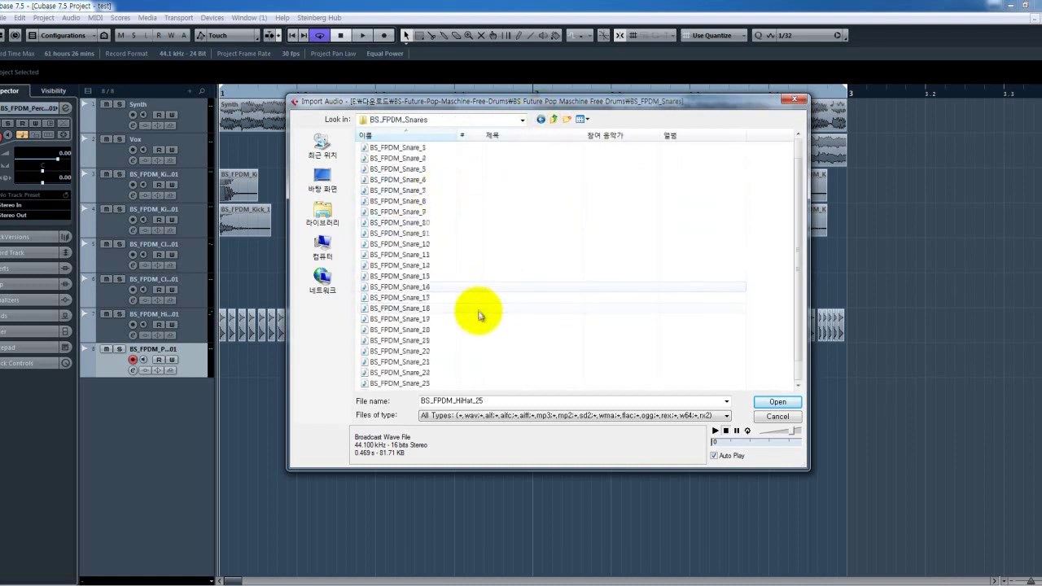
left_click(539, 121)
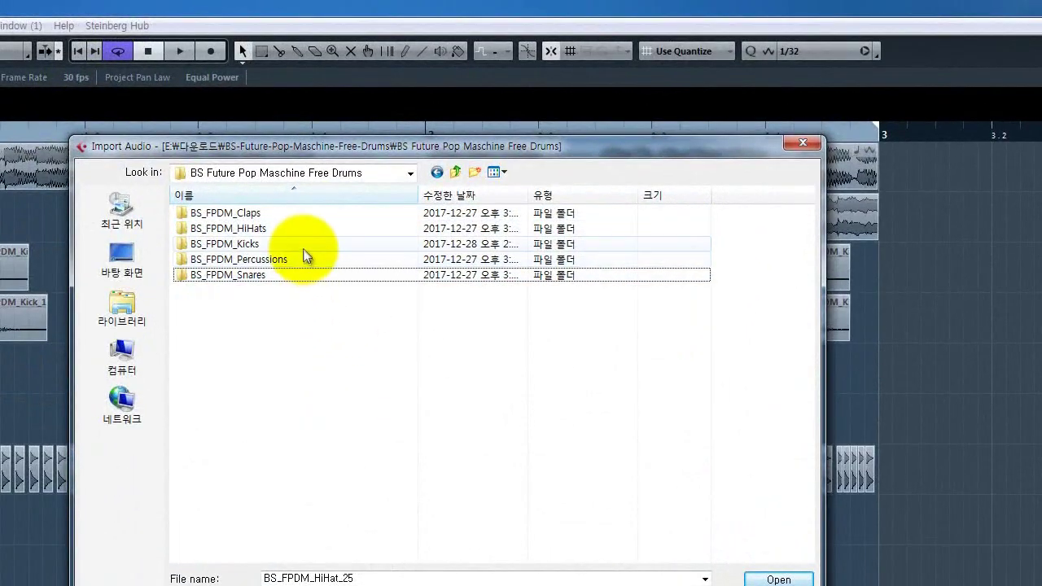
- Open the BS_FPDM_Claps folder and audition the samples BS_FPDM_Clap_1 through BS_FPDM_Clap_6
double_click(273, 215)
left_click_drag(315, 195, 337, 193)
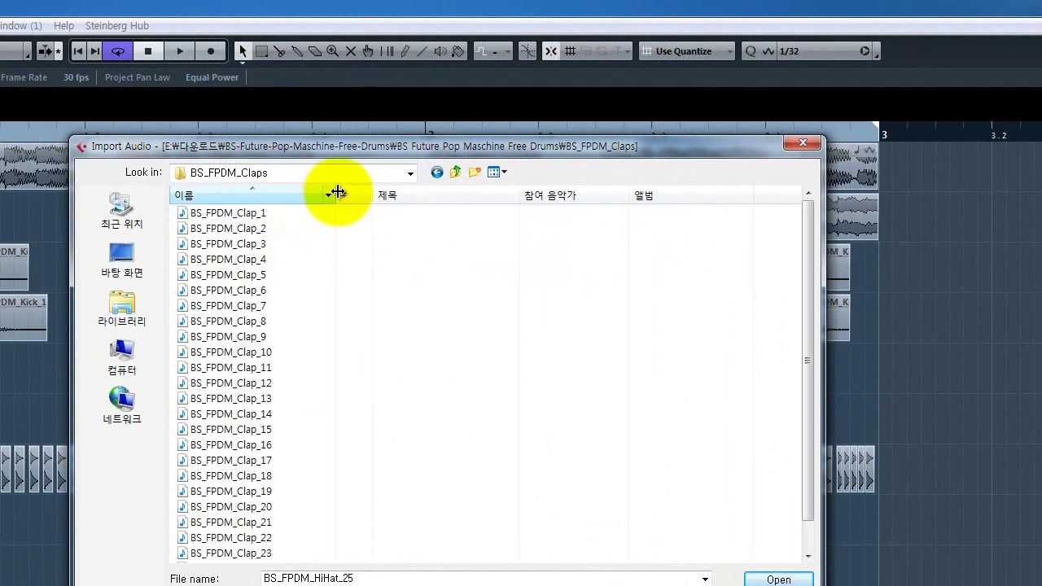
left_click(265, 214)
left_click(265, 229)
left_click(264, 244)
left_click(264, 259)
left_click(263, 275)
left_click(262, 259)
left_click(262, 289)
left_click(262, 275)
left_click(262, 290)
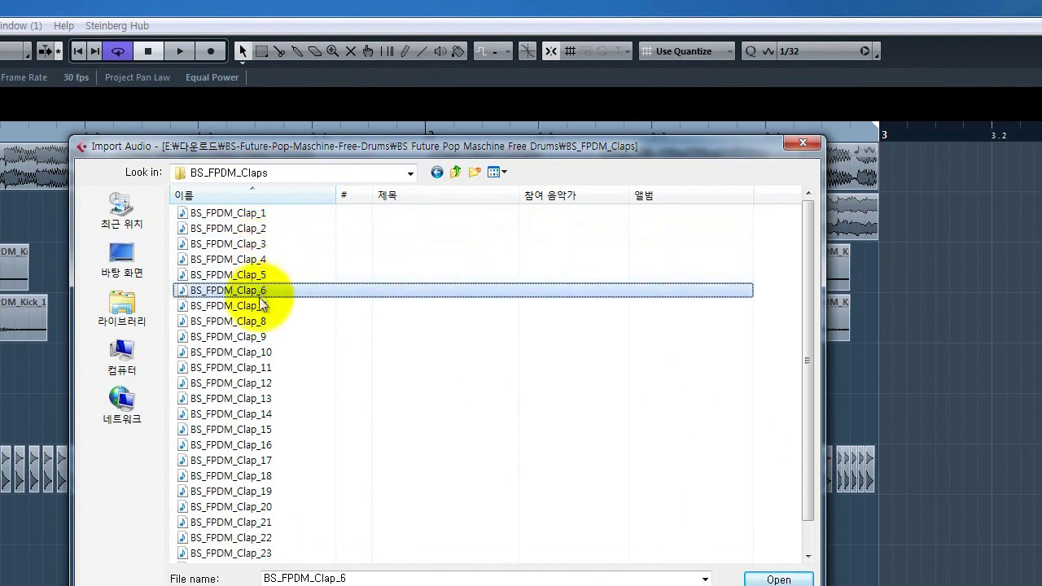
- Audition BS_FPDM_Clap_7 through BS_FPDM_Clap_15, and go back to compare Clap_14 and Clap_13
left_click(263, 305)
left_click(262, 322)
left_click(261, 338)
left_click(262, 352)
left_click(262, 368)
left_click(262, 383)
left_click(262, 398)
left_click(262, 413)
left_click(263, 429)
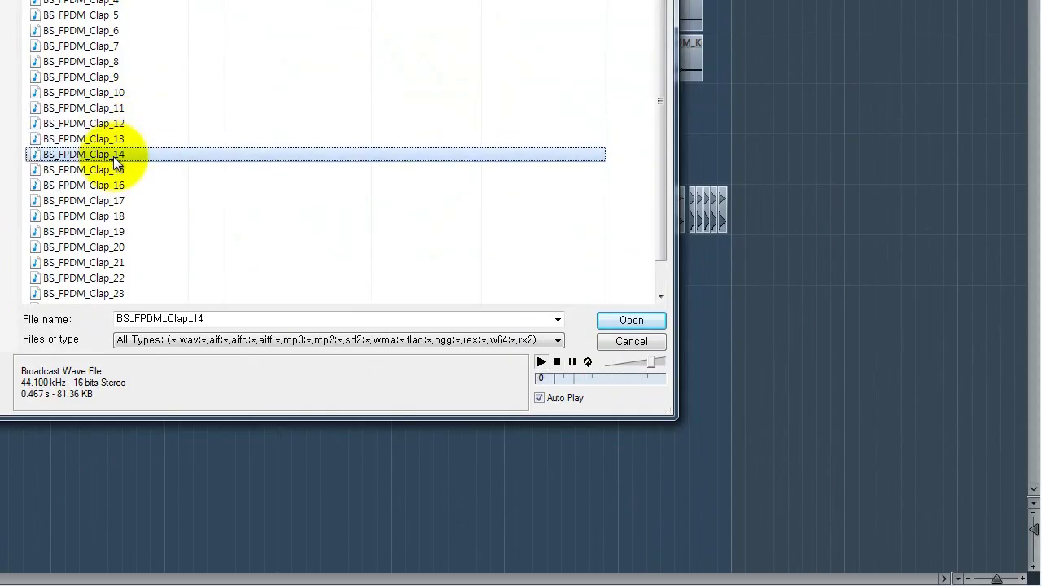
left_click(116, 155)
left_click(116, 139)
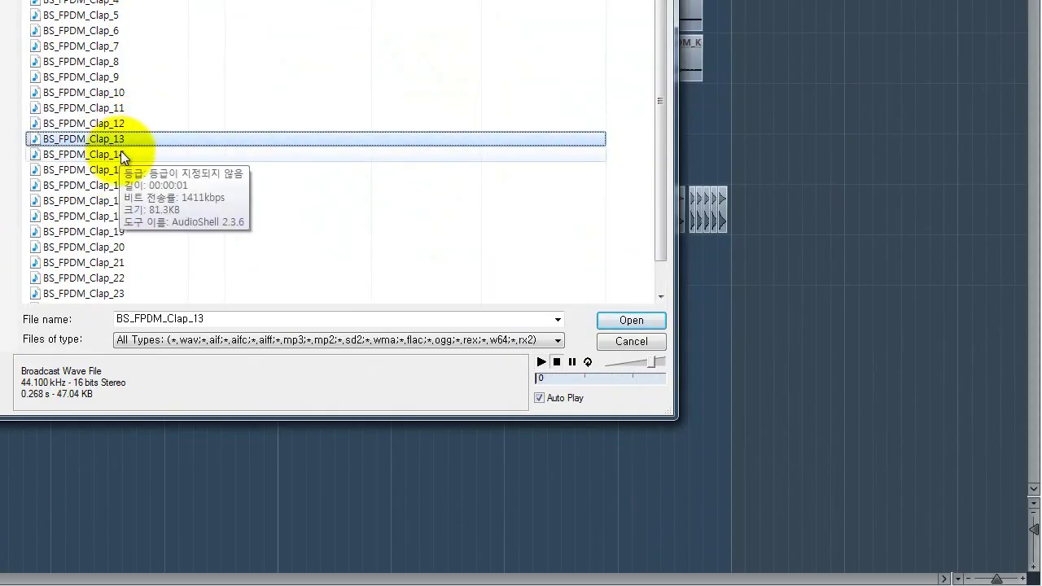
- Turn off Auto Play, preview BS_FPDM_Clap_13 manually, and select BS_FPDM_Clap_15
left_click(570, 399)
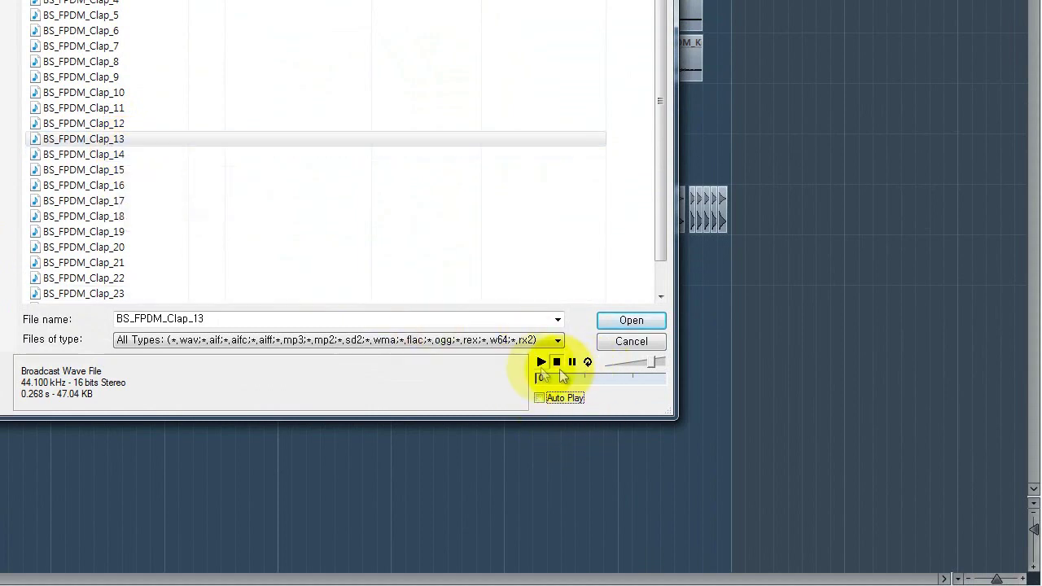
left_click(539, 363)
left_click(540, 363)
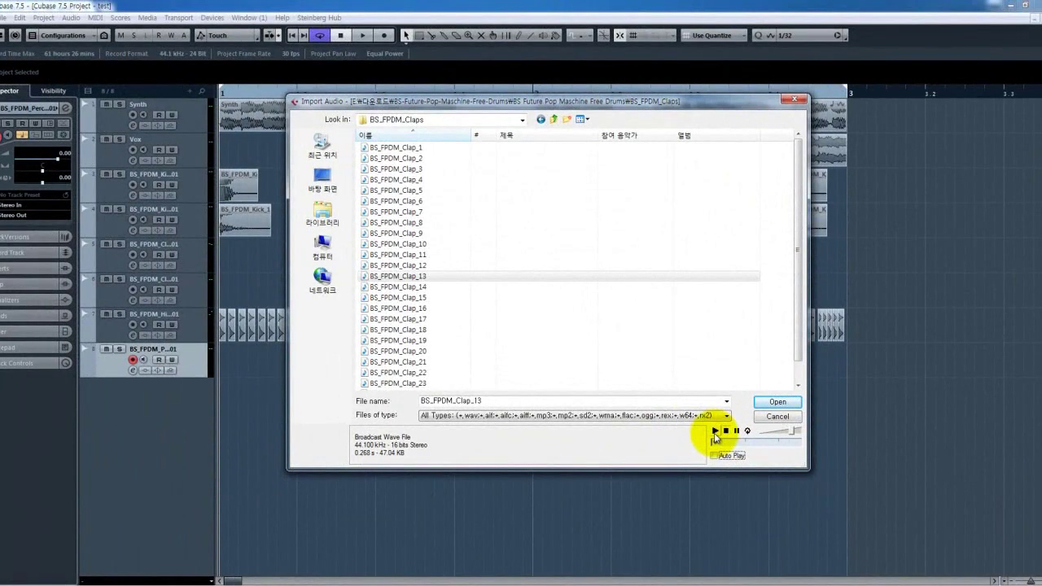
left_click(418, 297)
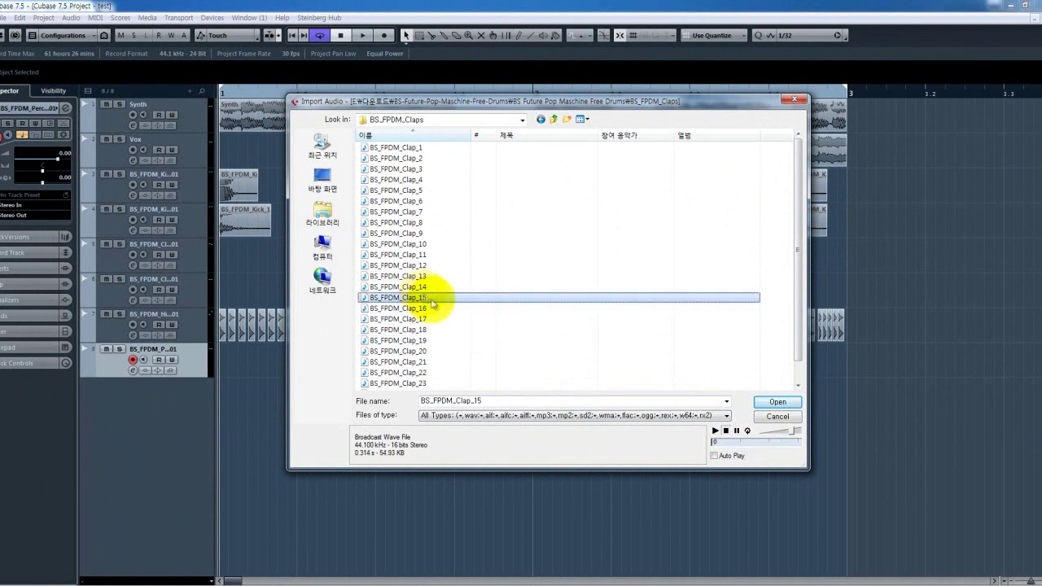
- Turn on Auto Play and audition BS_FPDM_Clap_16, BS_FPDM_Clap_17 and BS_FPDM_Clap_19
left_click(730, 458)
left_click(420, 309)
left_click(421, 320)
left_click(422, 340)
left_click(422, 342)
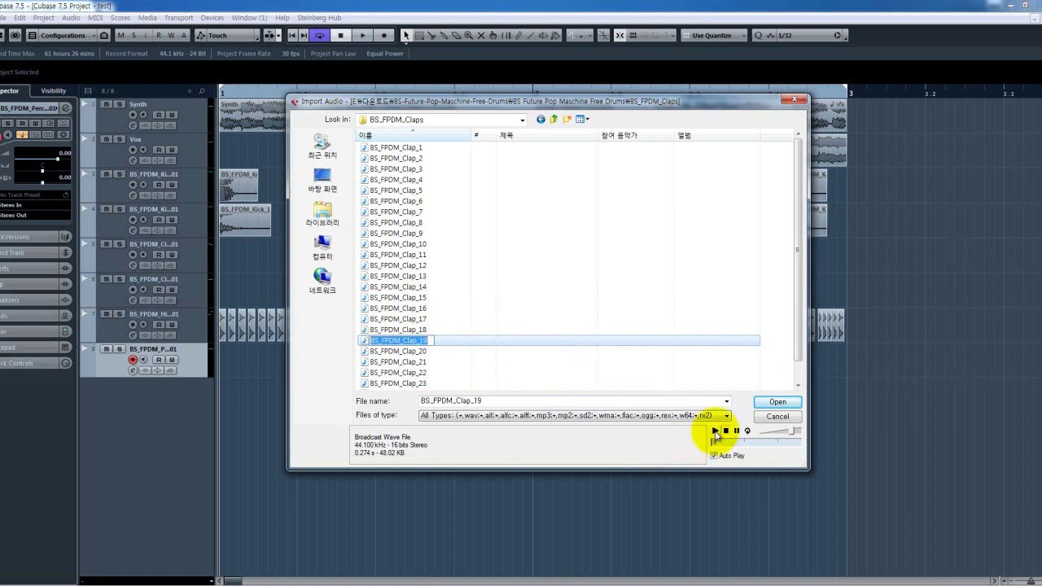
left_click_drag(797, 348, 797, 359)
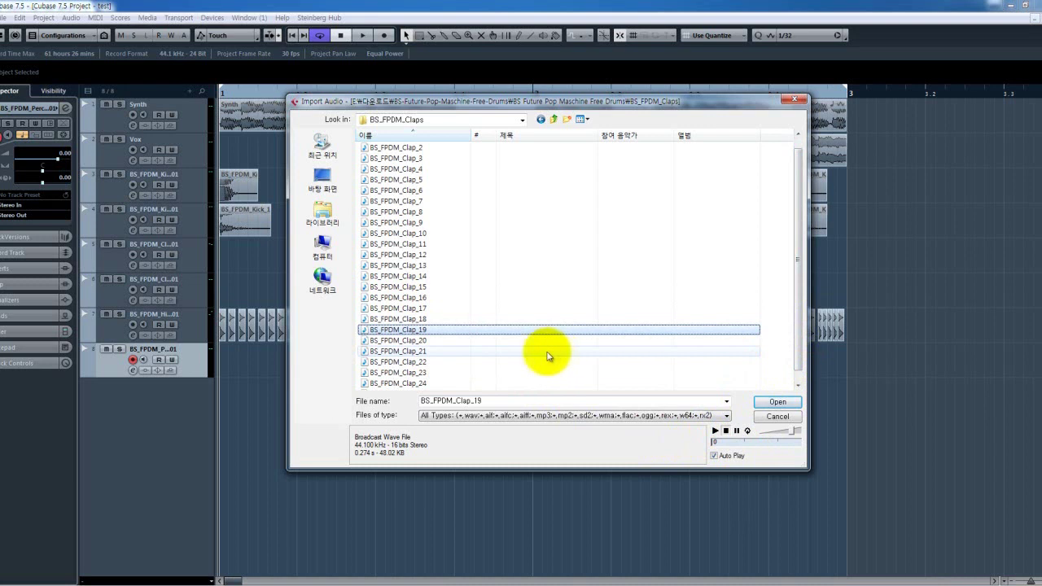
- Audition the remaining clap samples, BS_FPDM_Clap_20 through BS_FPDM_Clap_25
left_click(481, 340)
left_click(430, 350)
left_click(425, 361)
left_click(442, 372)
scroll(481, 383, "down", 1)
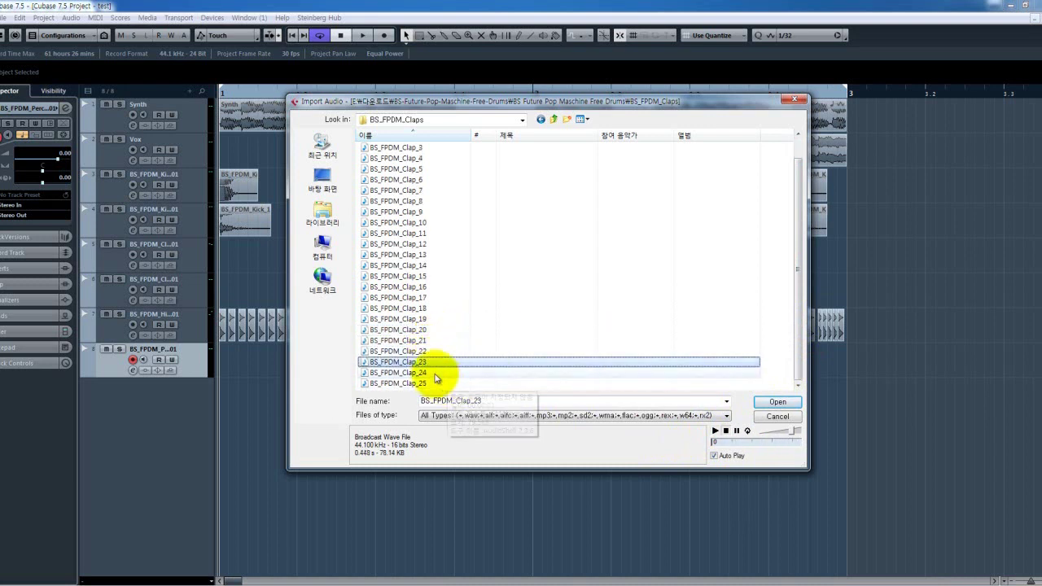
left_click(443, 372)
left_click(452, 383)
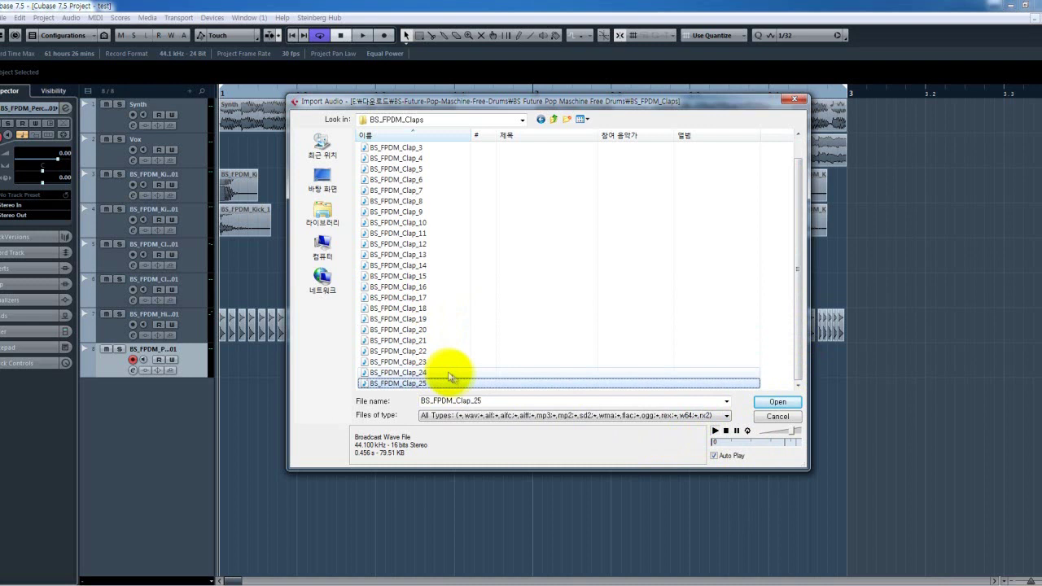
- Switch to the BS_FPDM_HiHats folder and audition HiHat_1 through HiHat_4, ending on BS_FPDM_HiHat_3
left_click(540, 119)
left_click(439, 149)
left_click(429, 160)
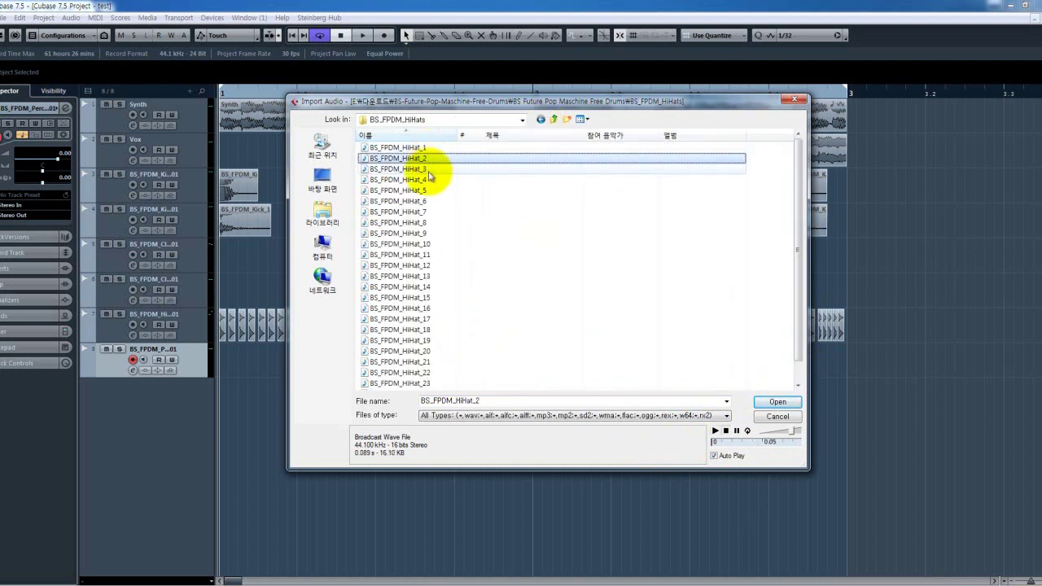
left_click(429, 169)
left_click(432, 180)
left_click(433, 170)
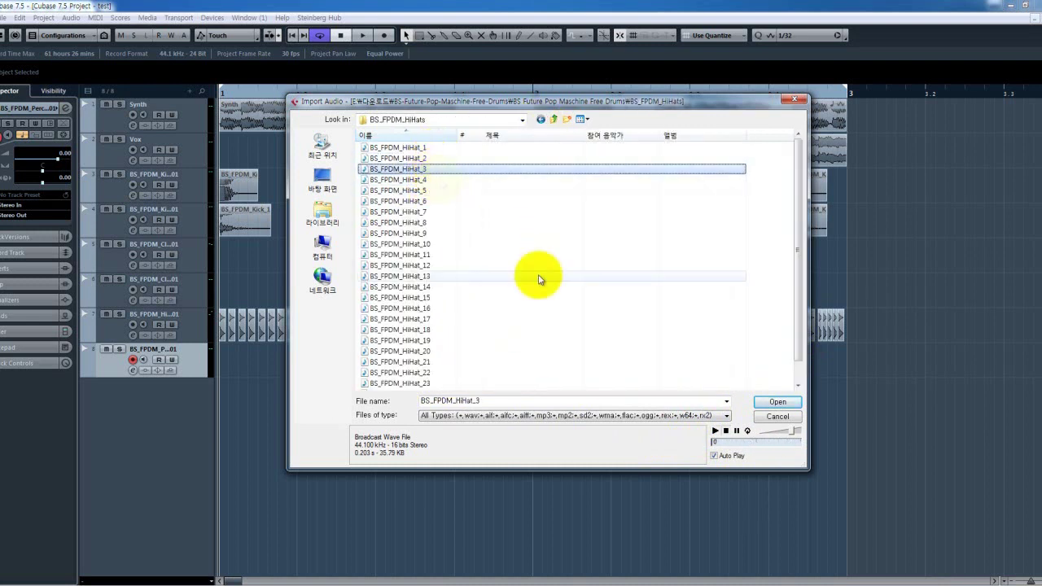
- Replay the BS_FPDM_HiHat_3 sample several times in the preview player
left_click(713, 432)
left_click(713, 432)
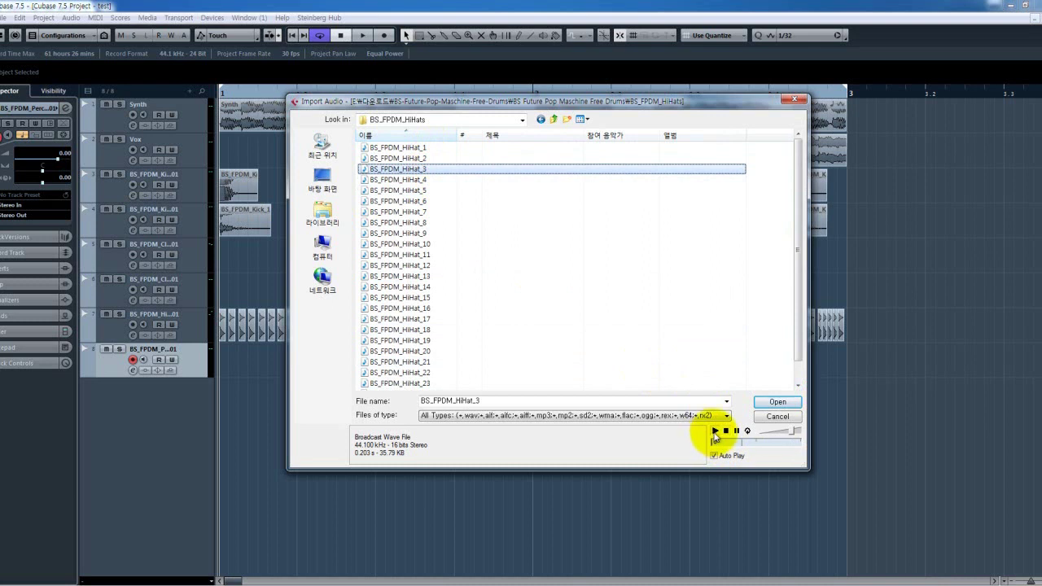
left_click(715, 431)
left_click(715, 431)
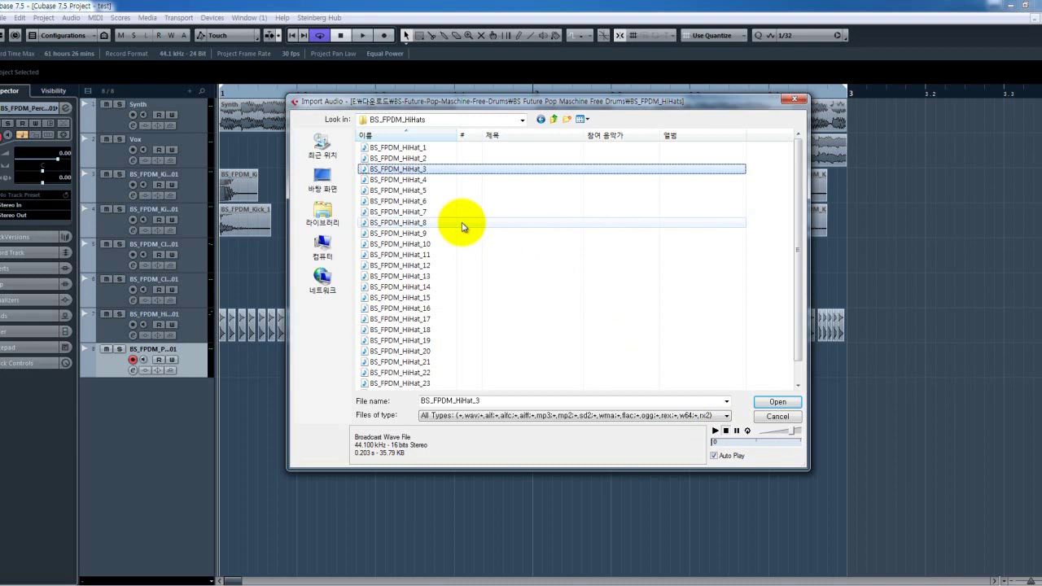
- Audition BS_FPDM_HiHat_5 and BS_FPDM_HiHat_6 alternately, ending on BS_FPDM_HiHat_6
left_click(423, 189)
left_click(428, 201)
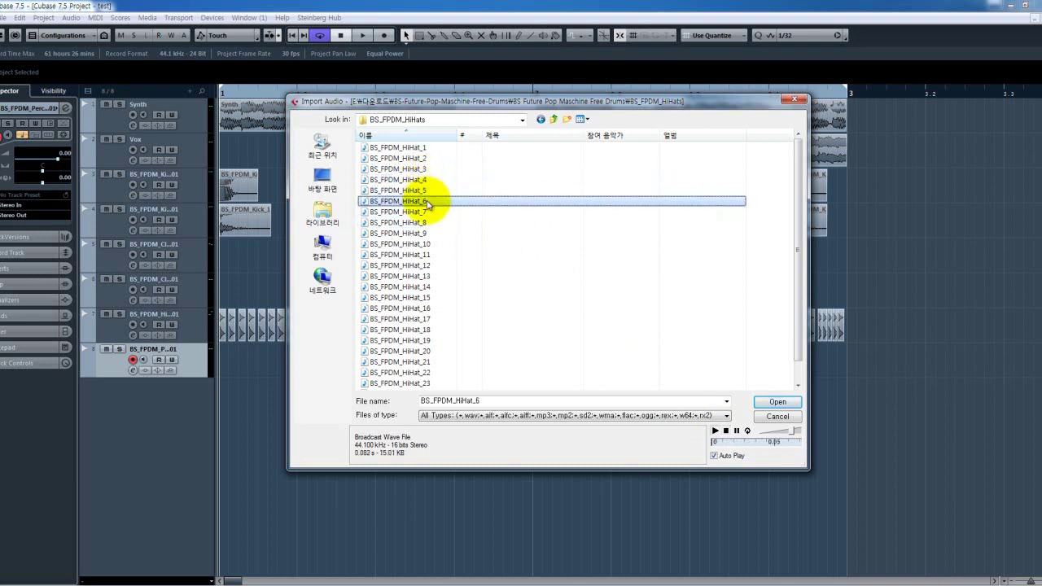
left_click(428, 191)
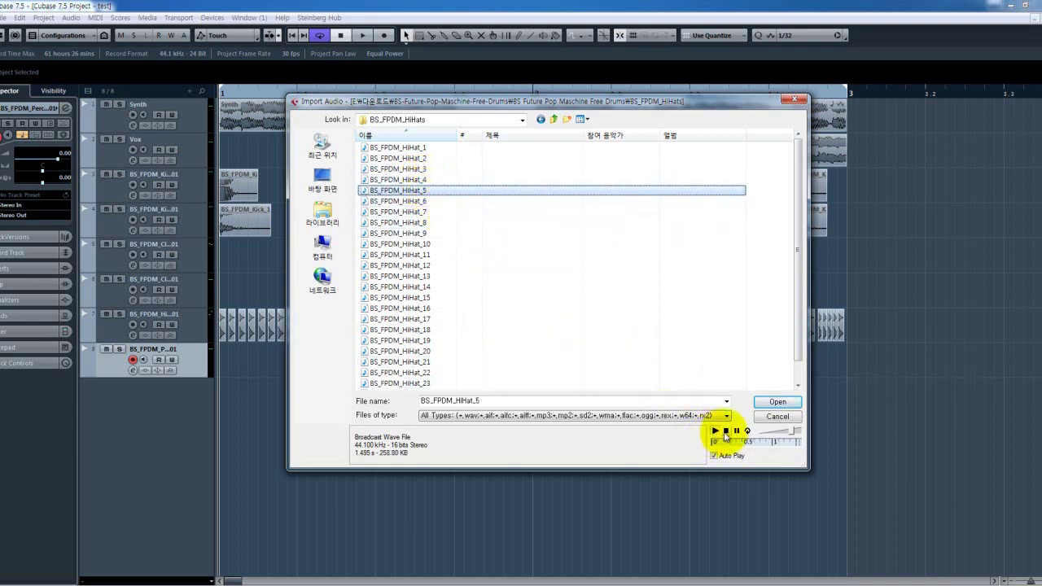
left_click(431, 201)
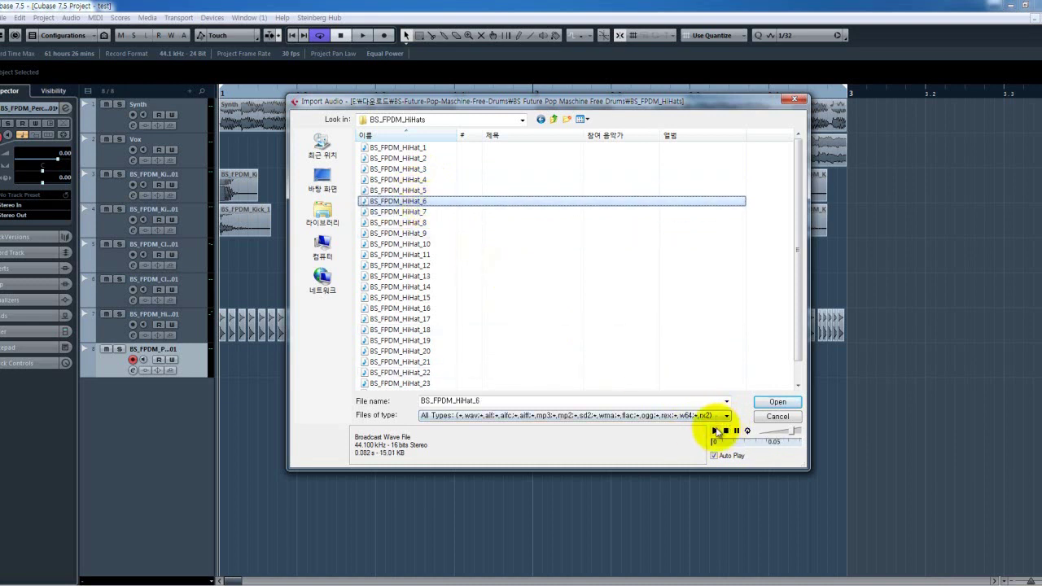
- Audition BS_FPDM_HiHat_11, HiHat_13 and HiHat_15, returning to BS_FPDM_HiHat_13
left_click(423, 255)
left_click(424, 276)
left_click(425, 297)
left_click(424, 276)
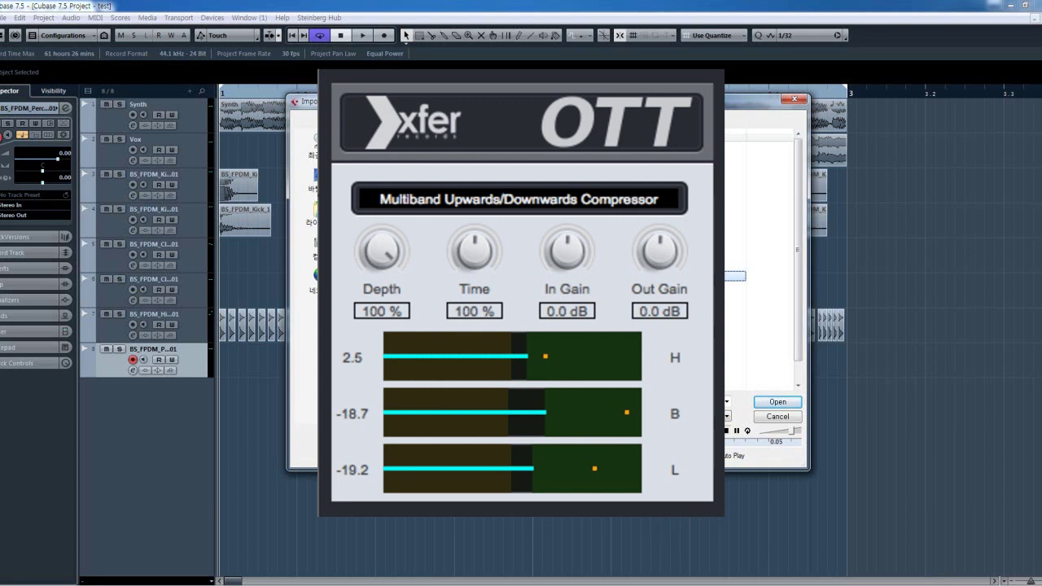
left_click(732, 431)
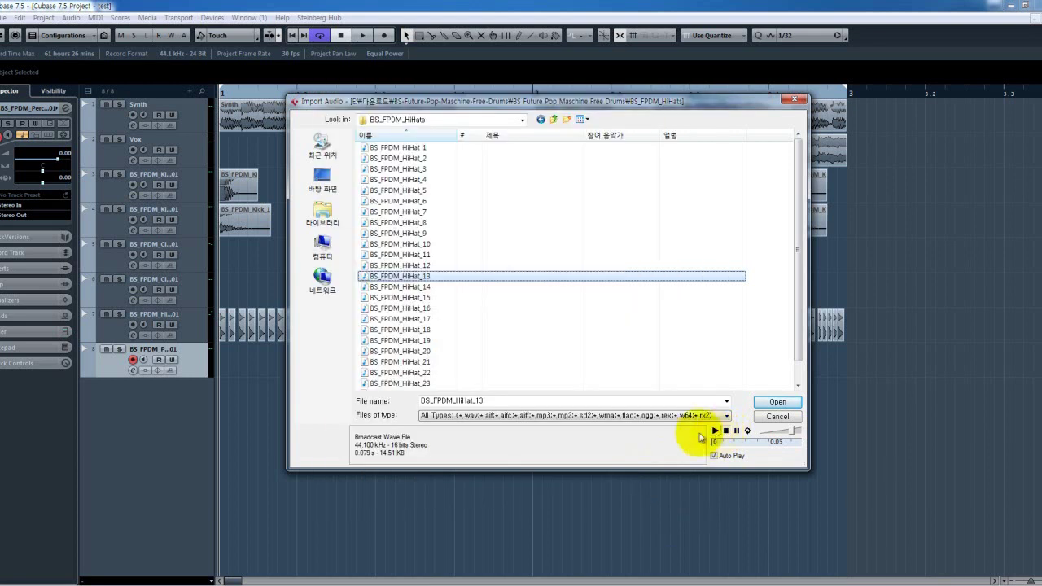
- Compare the BS_FPDM_HiHat_14, HiHat_15 and HiHat_16 samples, ending on BS_FPDM_HiHat_14
left_click(458, 288)
left_click(448, 307)
left_click(442, 288)
left_click(439, 298)
left_click(440, 311)
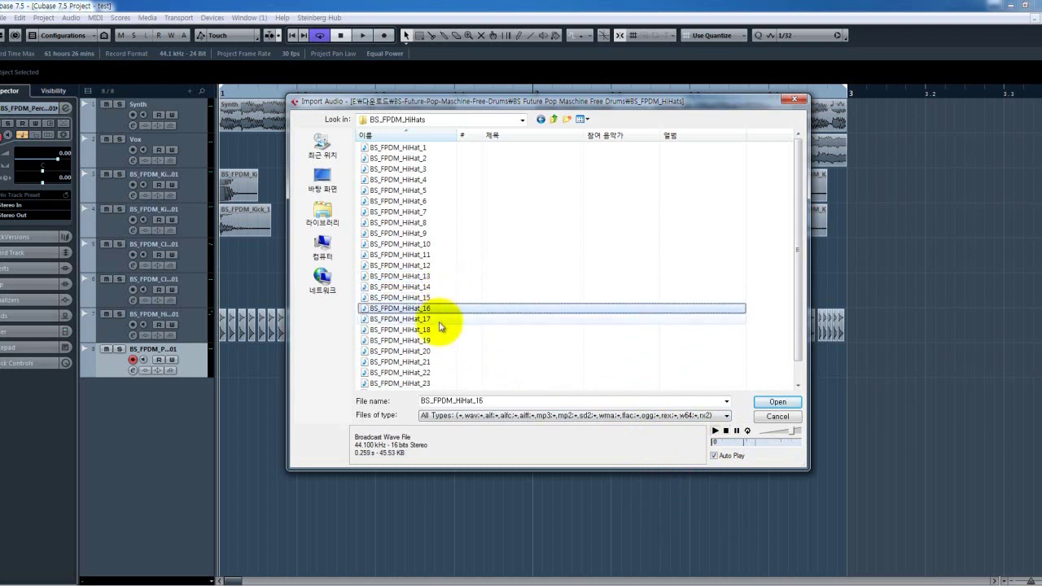
left_click(442, 290)
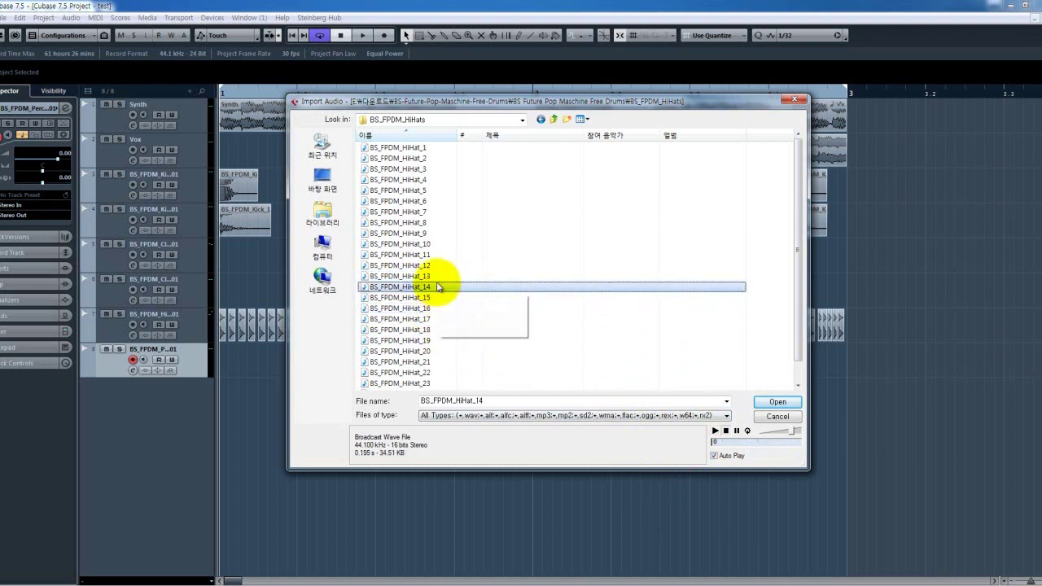
- Audition the hi-hat samples in order from BS_FPDM_HiHat_13 through BS_FPDM_HiHat_20
left_click(436, 278)
left_click(432, 290)
left_click(439, 298)
left_click(442, 309)
left_click(442, 319)
left_click(435, 330)
left_click(434, 340)
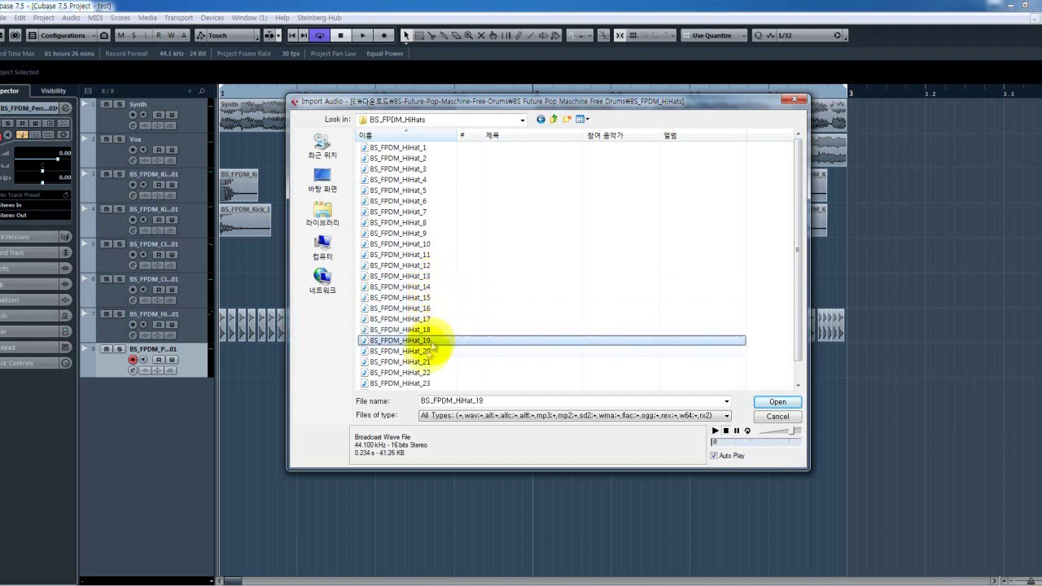
left_click(434, 350)
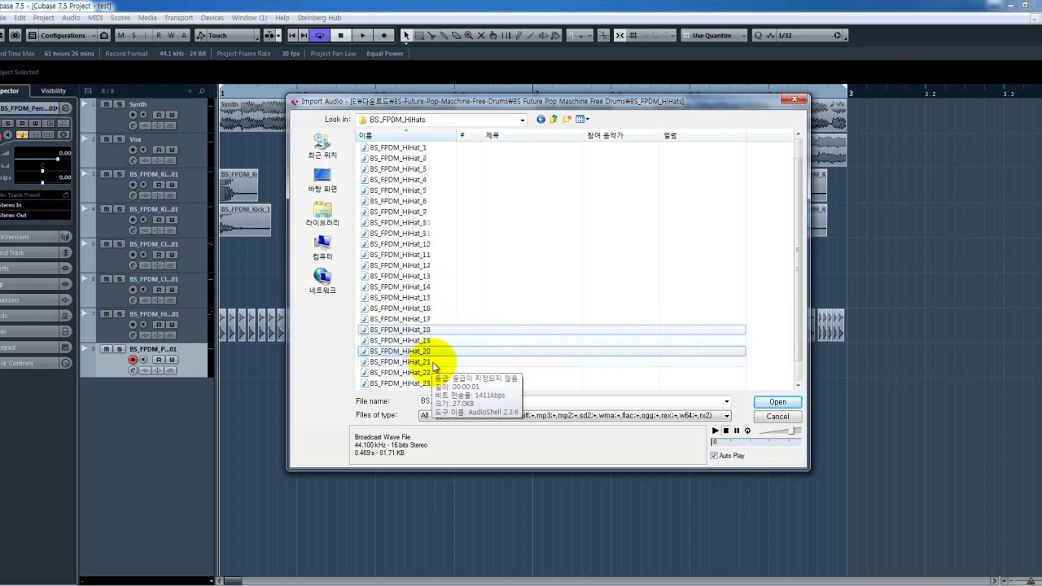
scroll(435, 363, "down", 1)
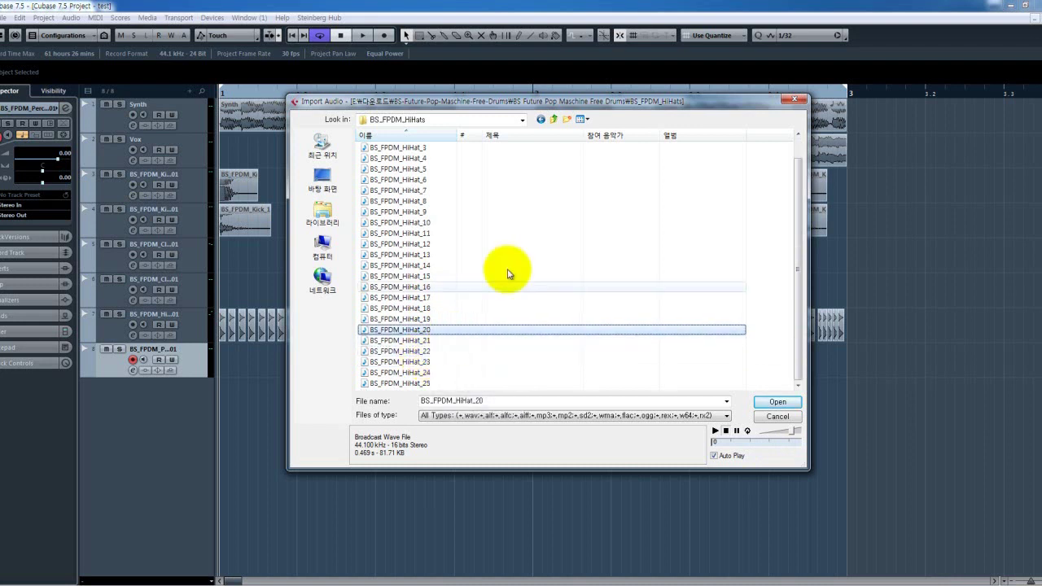
- Switch to the BS_FPDM_Kicks folder and audition BS_FPDM_Kick_2 through BS_FPDM_Kick_5
left_click(541, 120)
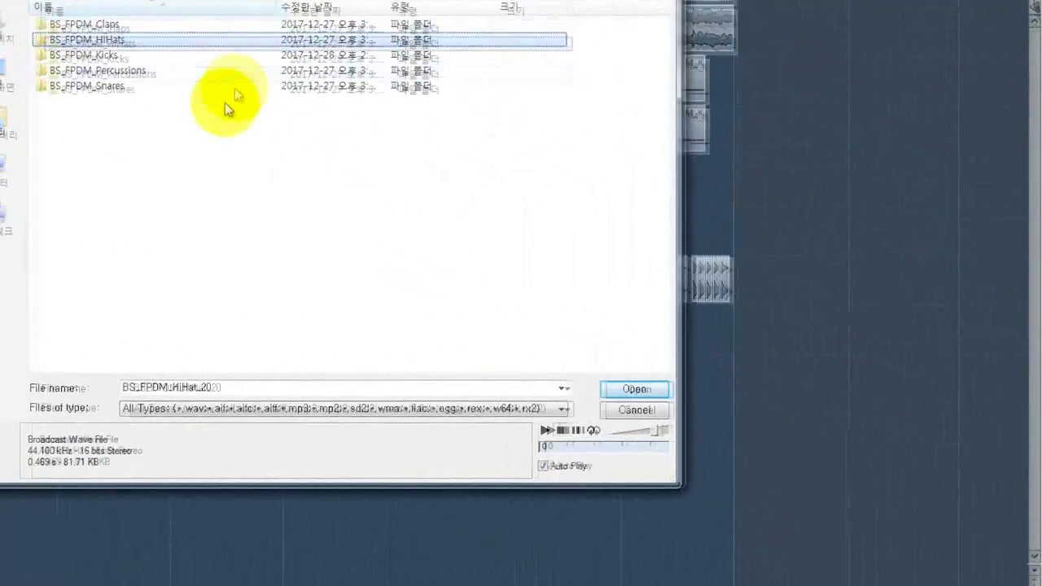
double_click(117, 52)
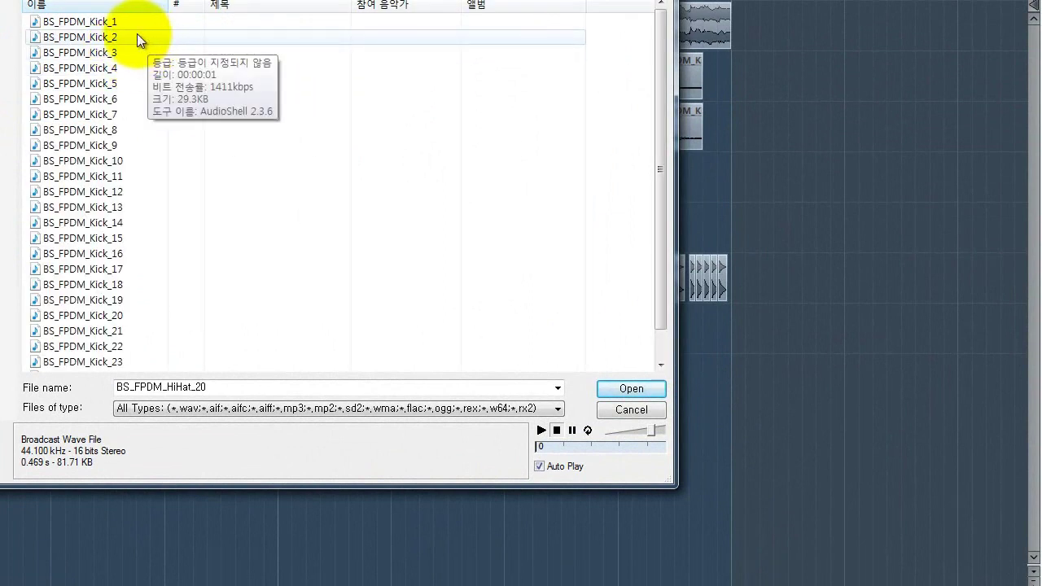
left_click(137, 37)
left_click(129, 54)
left_click(127, 68)
left_click(125, 84)
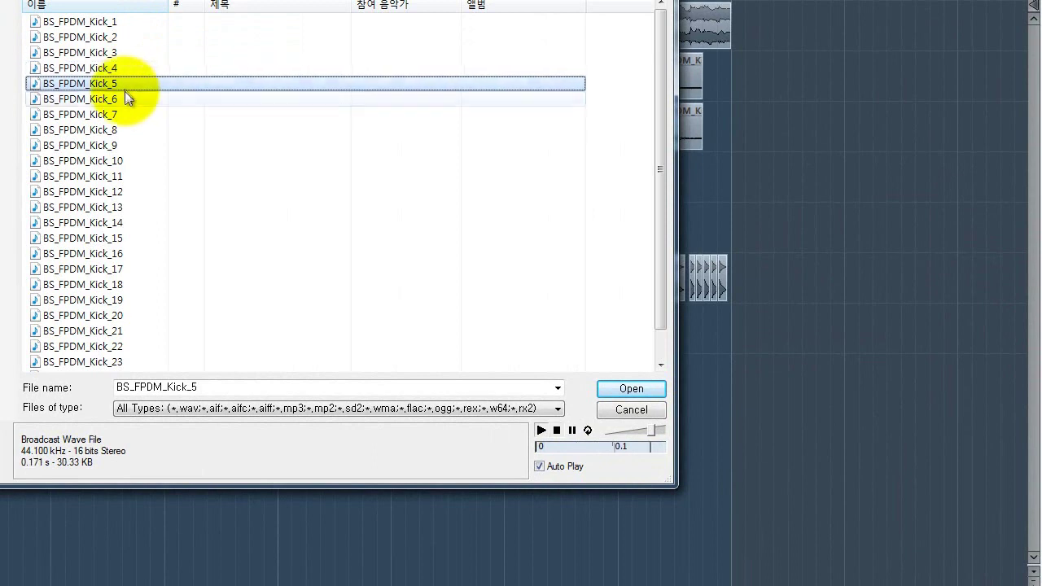
- Audition BS_FPDM_Kick_6 through BS_FPDM_Kick_9, returning to BS_FPDM_Kick_8
left_click(125, 99)
left_click(125, 119)
left_click(124, 131)
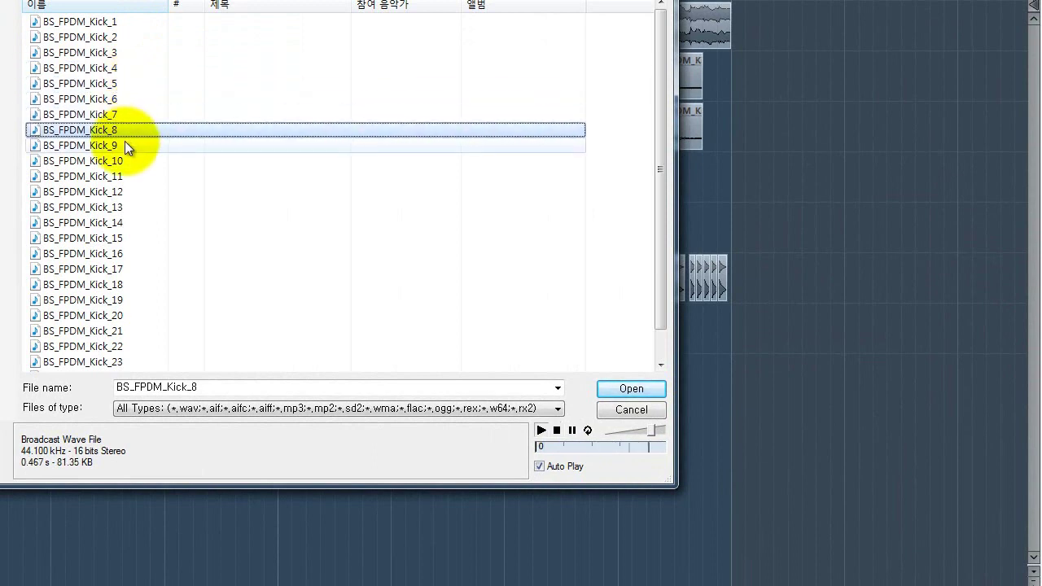
left_click(124, 143)
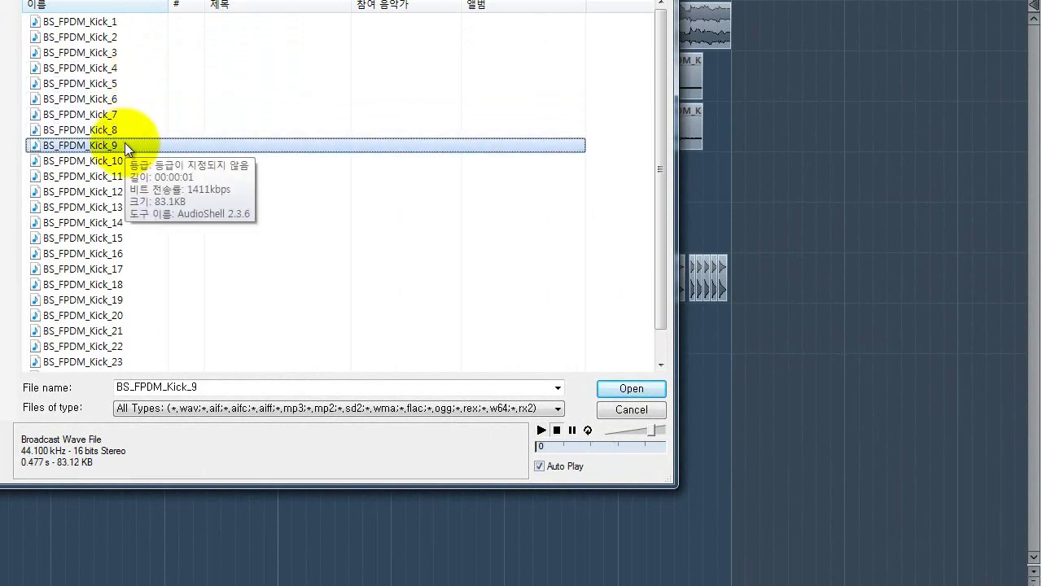
left_click(127, 133)
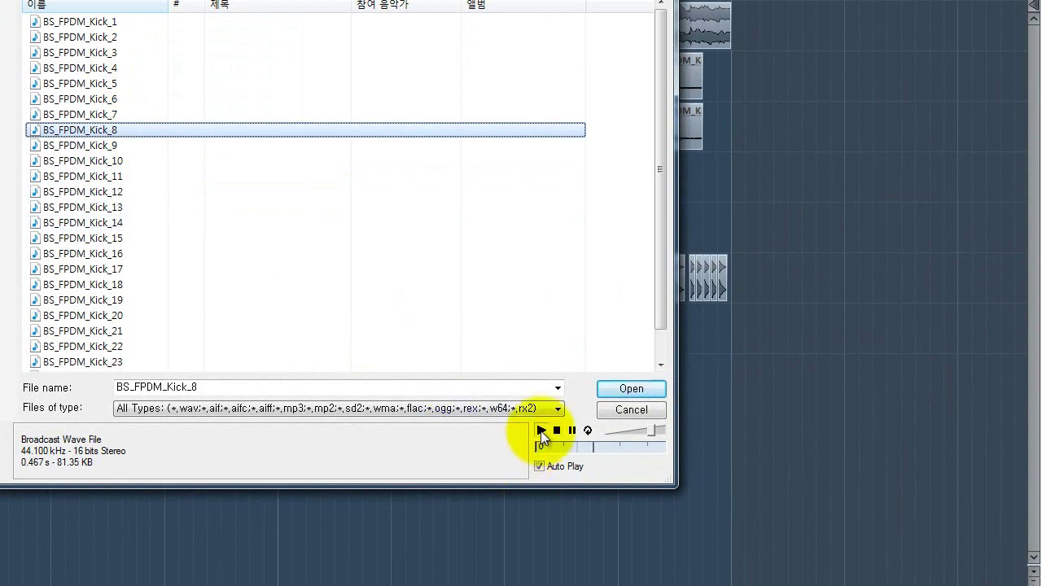
- Audition BS_FPDM_Kick_11 through BS_FPDM_Kick_14, returning to BS_FPDM_Kick_12
left_click(113, 176)
left_click(112, 192)
left_click(115, 208)
left_click(116, 218)
left_click(119, 193)
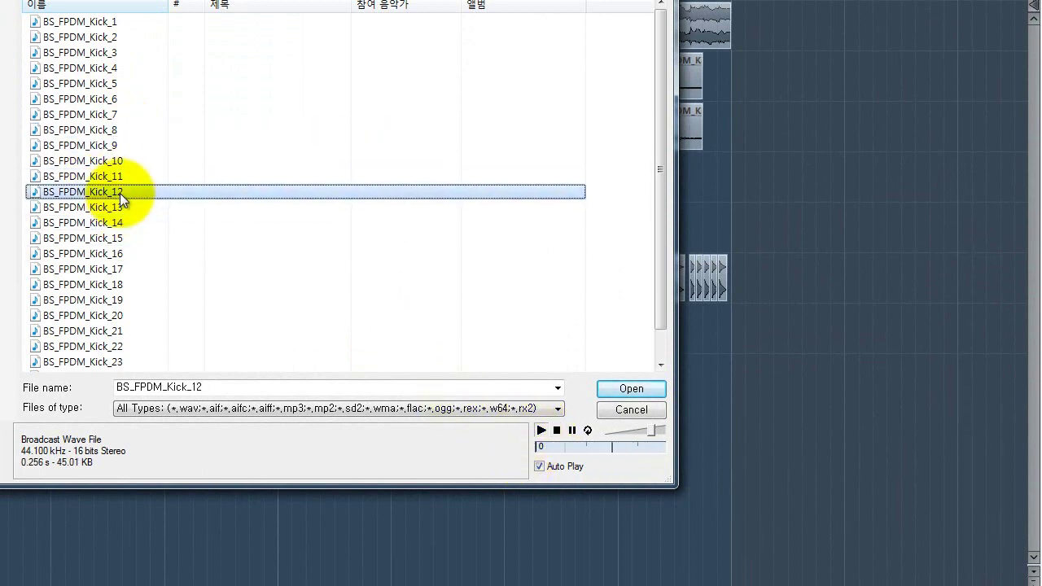
- Replay the BS_FPDM_Kick_12 sample several times in the preview player
left_click(539, 429)
left_click(540, 431)
left_click(539, 430)
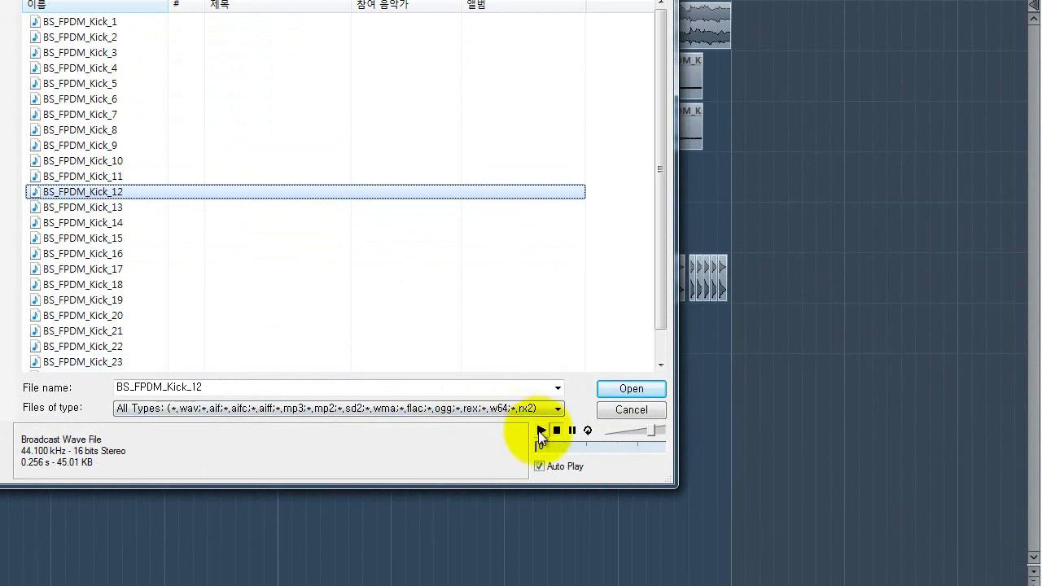
left_click(540, 433)
left_click(539, 433)
left_click(539, 433)
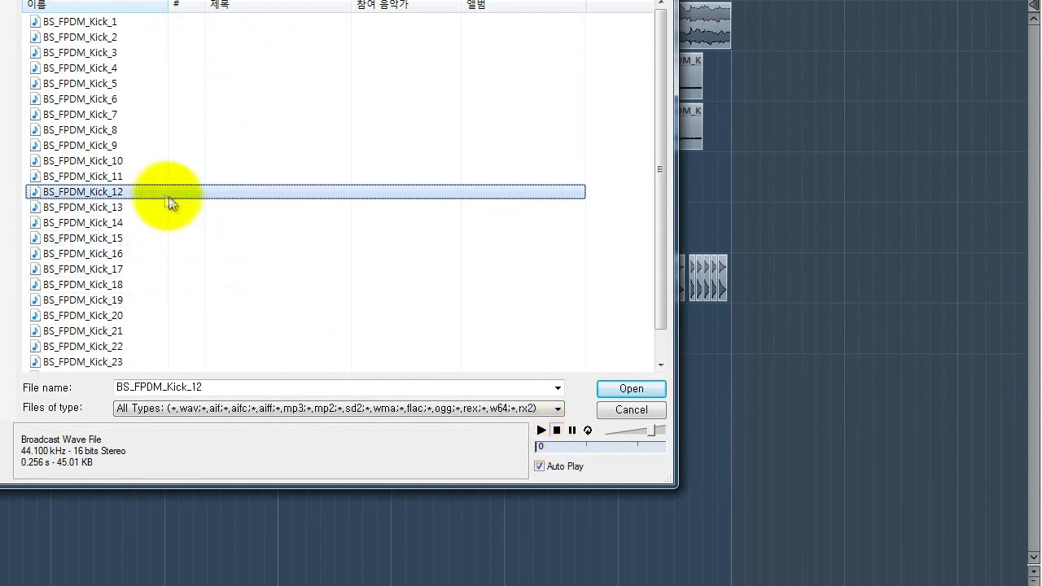
- Audition BS_FPDM_Kick_11, Kick_10 and Kick_17, replaying BS_FPDM_Kick_17 in the preview player
left_click(148, 177)
left_click(128, 161)
left_click(145, 177)
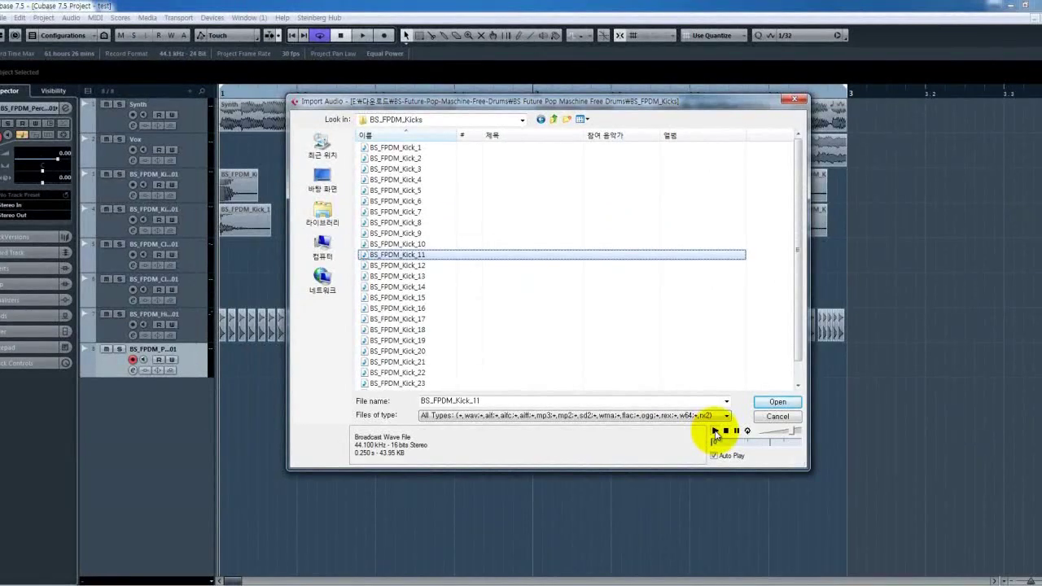
left_click(480, 319)
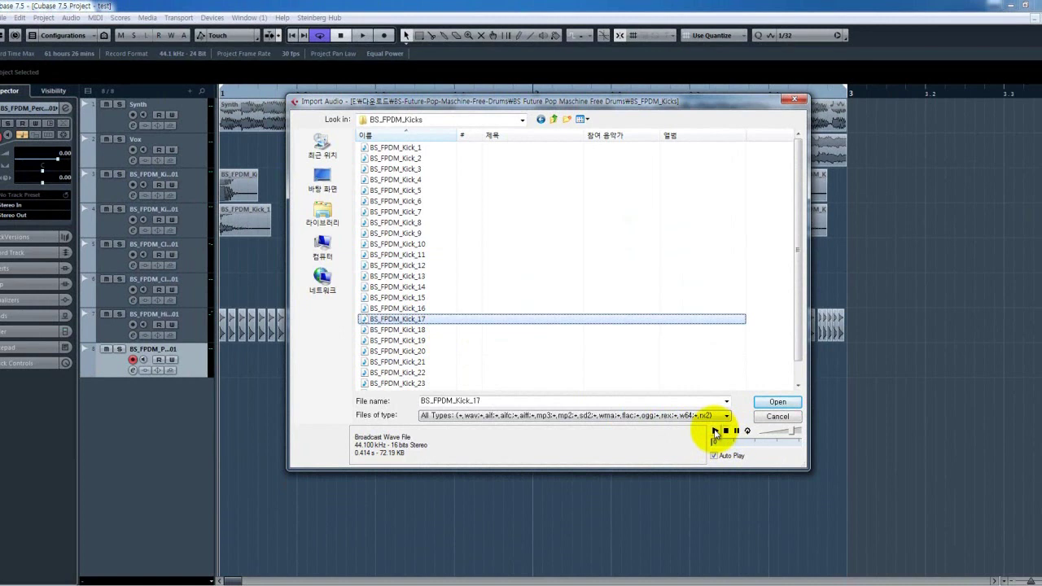
left_click(714, 431)
- Audition BS_FPDM_Kick_19 and BS_FPDM_Kick_21 through Kick_25, returning to BS_FPDM_Kick_21
left_click(468, 342)
scroll(462, 347, "down", 1)
left_click(449, 341)
left_click(444, 351)
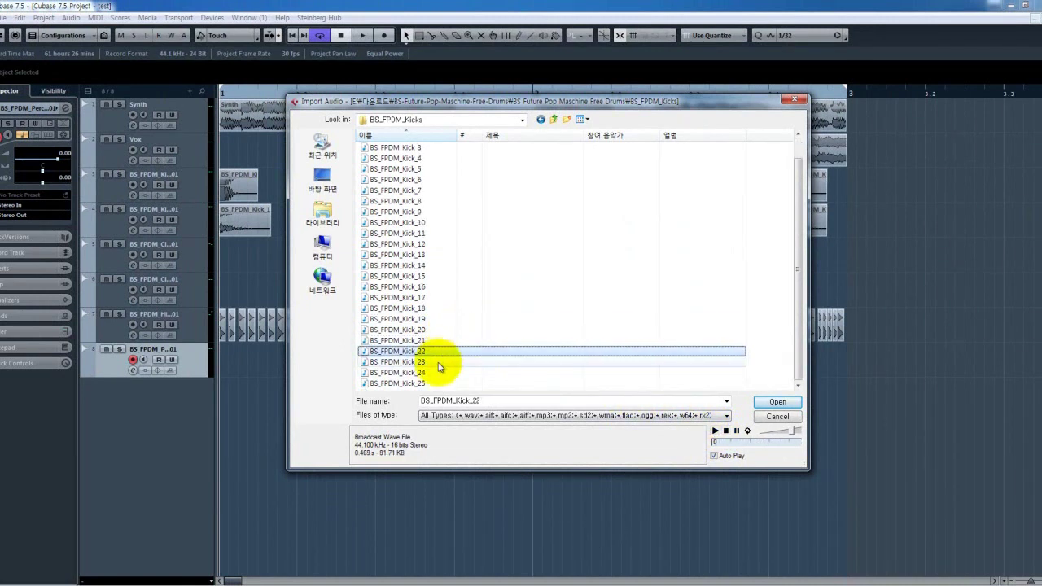
left_click(442, 362)
left_click(441, 372)
left_click(439, 385)
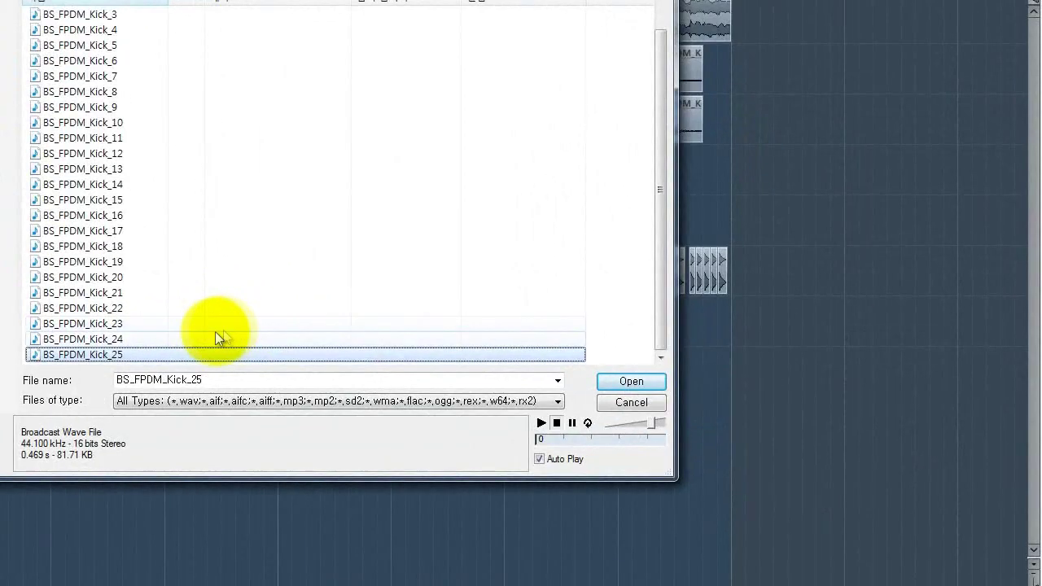
left_click(146, 292)
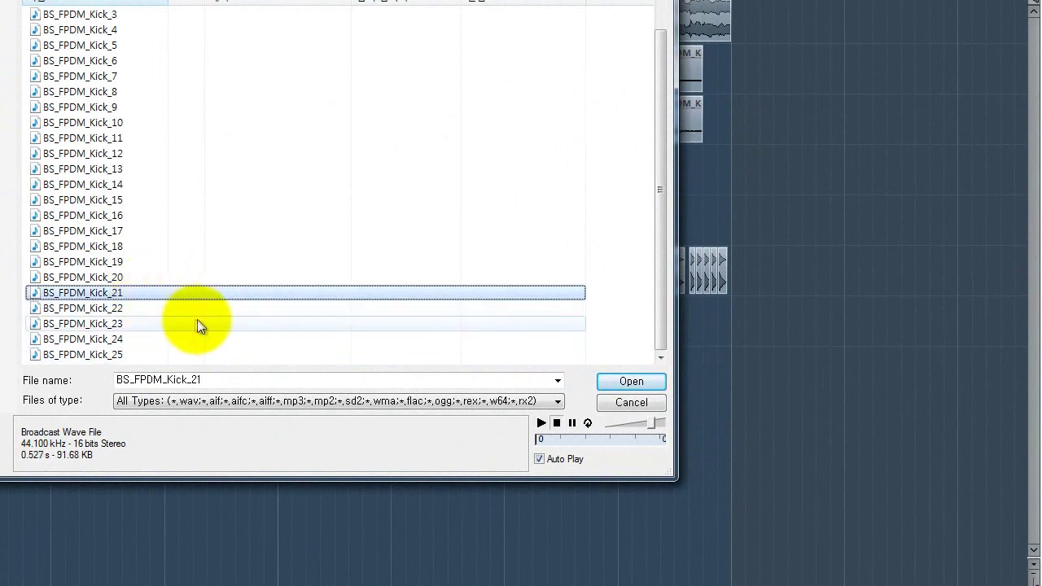
- Switch to the BS_FPDM_Percussions folder, audition Percussion_1 through Percussion_4, and replay BS_FPDM_Percussion_3
left_click(281, 1)
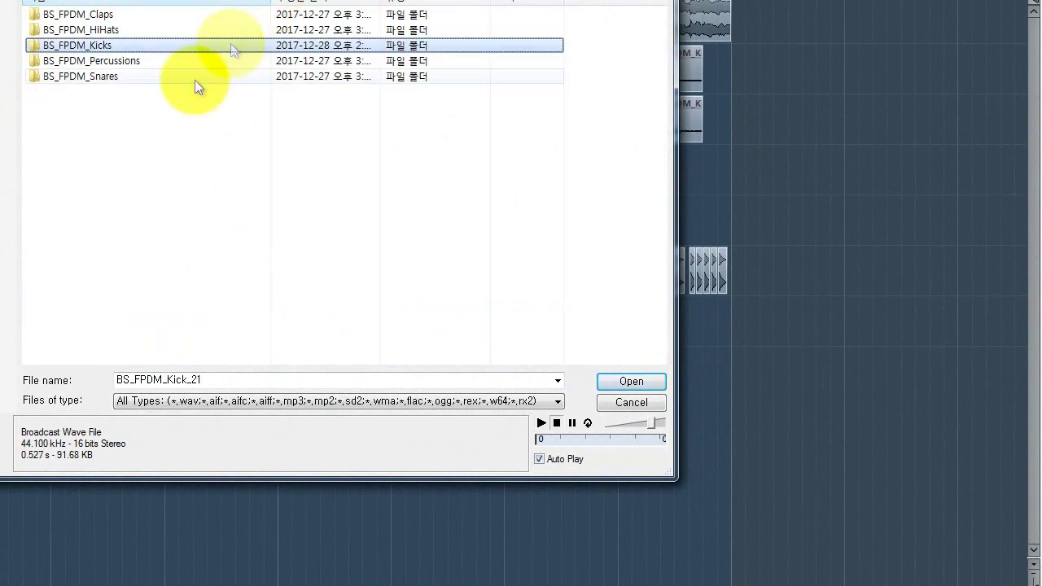
double_click(117, 62)
left_click(122, 15)
left_click(130, 30)
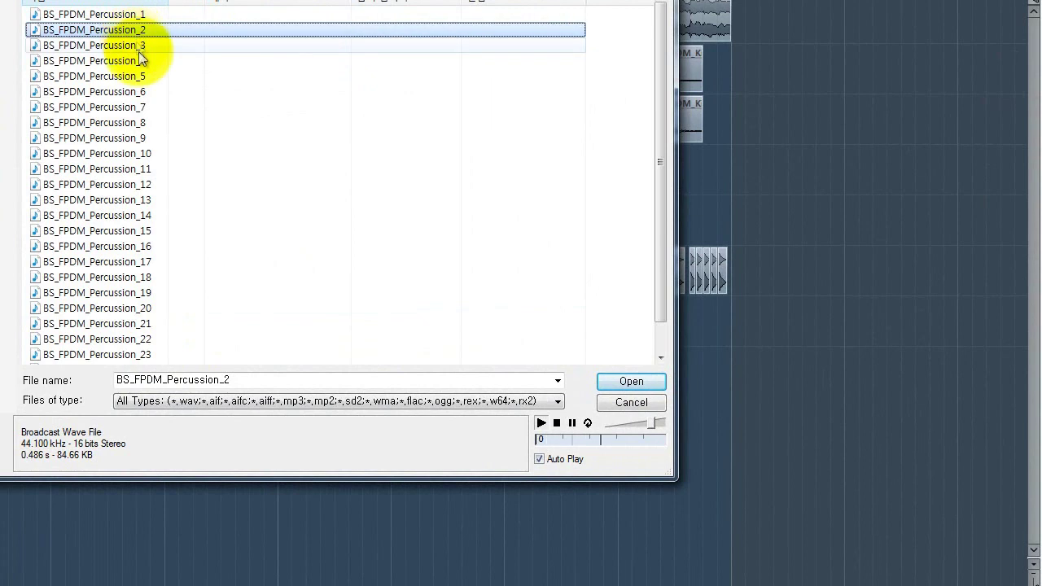
left_click(140, 46)
left_click(143, 66)
left_click(144, 47)
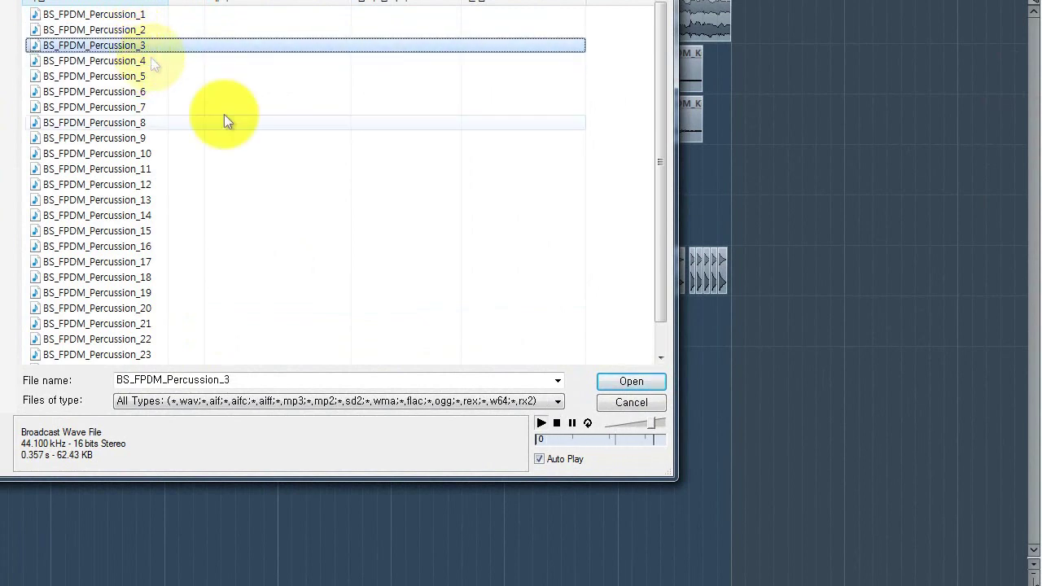
left_click(541, 425)
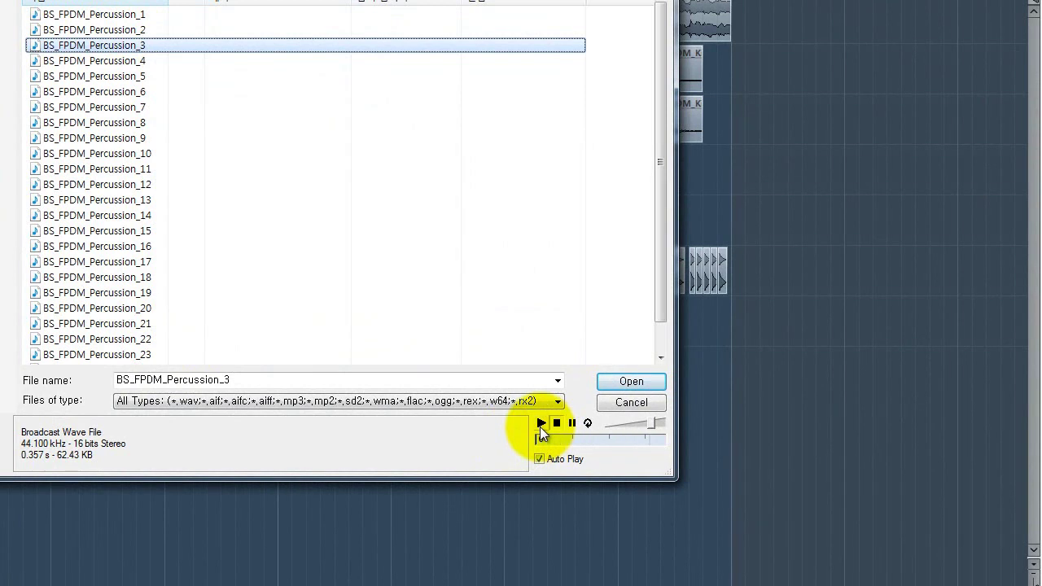
- Audition BS_FPDM_Percussion_4 through Percussion_6, repeating Percussion_5 and Percussion_6
left_click(150, 60)
left_click(150, 76)
left_click(150, 92)
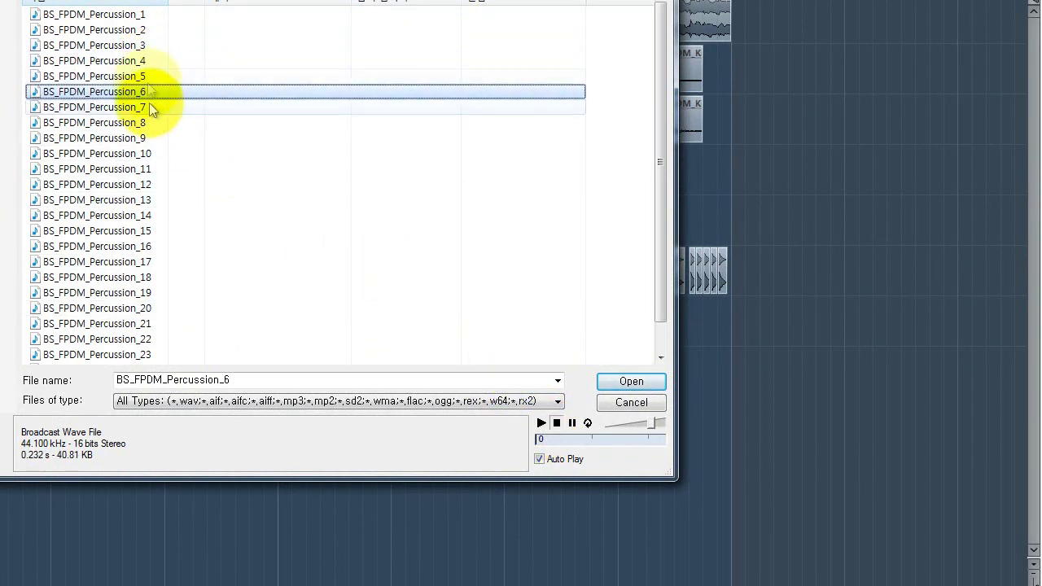
left_click(147, 81)
left_click(146, 92)
- Audition the percussion samples from BS_FPDM_Percussion_7 through BS_FPDM_Percussion_12
left_click(146, 107)
left_click(146, 122)
left_click(148, 136)
left_click(151, 154)
left_click(152, 168)
left_click(153, 184)
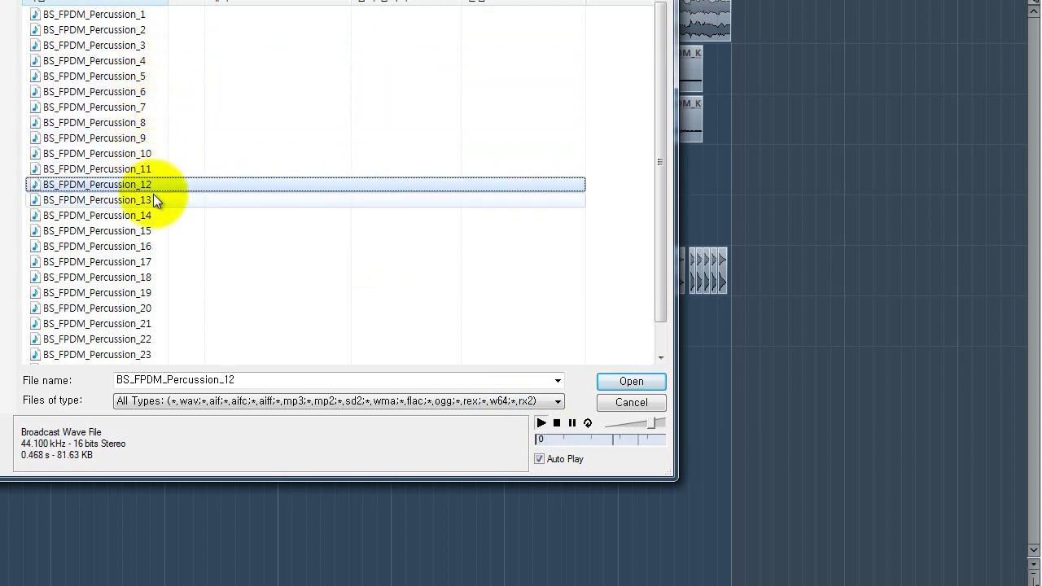
- Audition BS_FPDM_Percussion_13 through Percussion_15 and replay BS_FPDM_Percussion_15
left_click(160, 200)
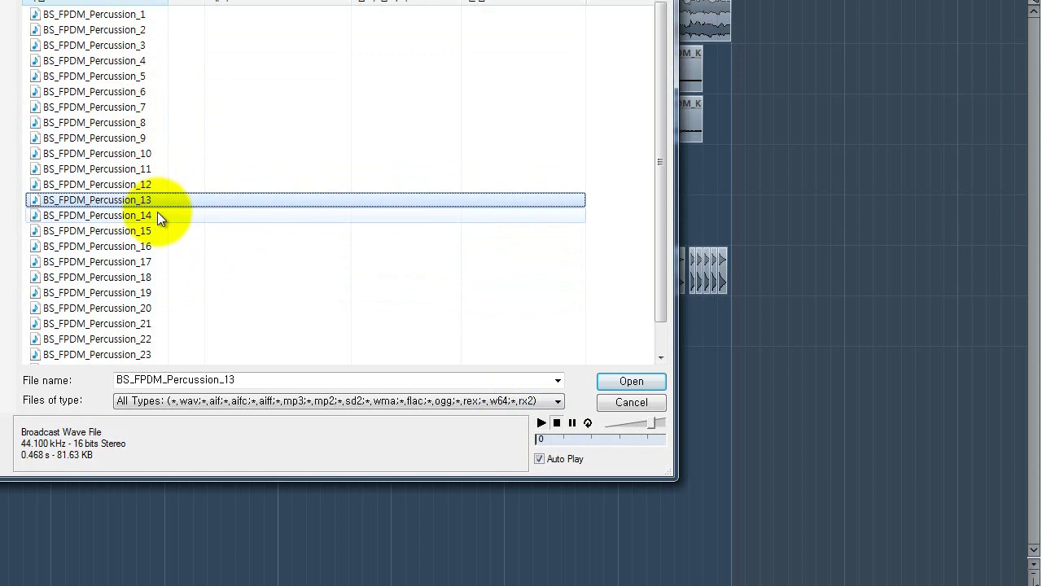
left_click(157, 214)
left_click(157, 231)
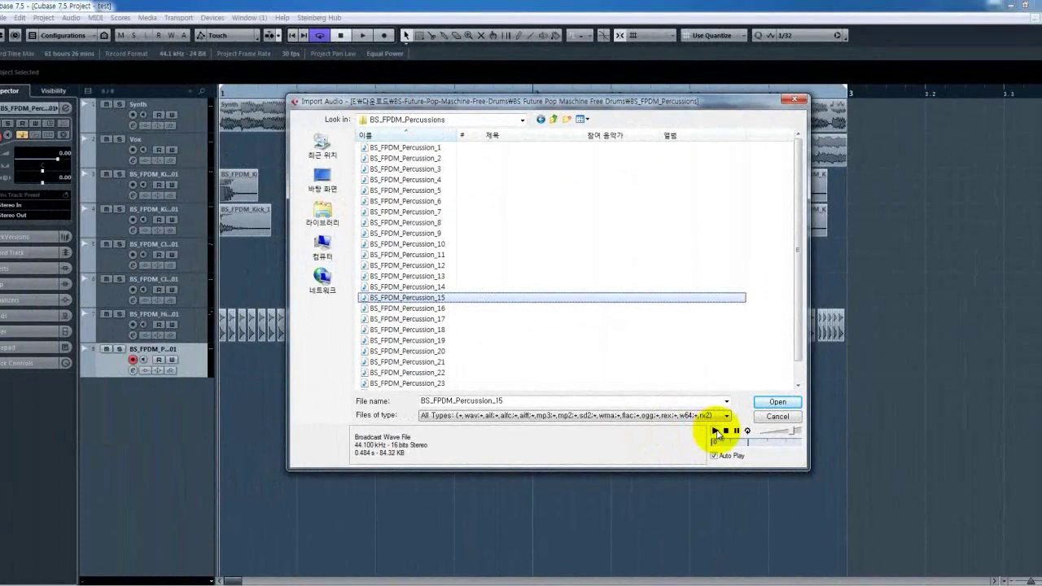
left_click(716, 432)
- Audition the percussion samples from BS_FPDM_Percussion_16 through BS_FPDM_Percussion_21
left_click(445, 311)
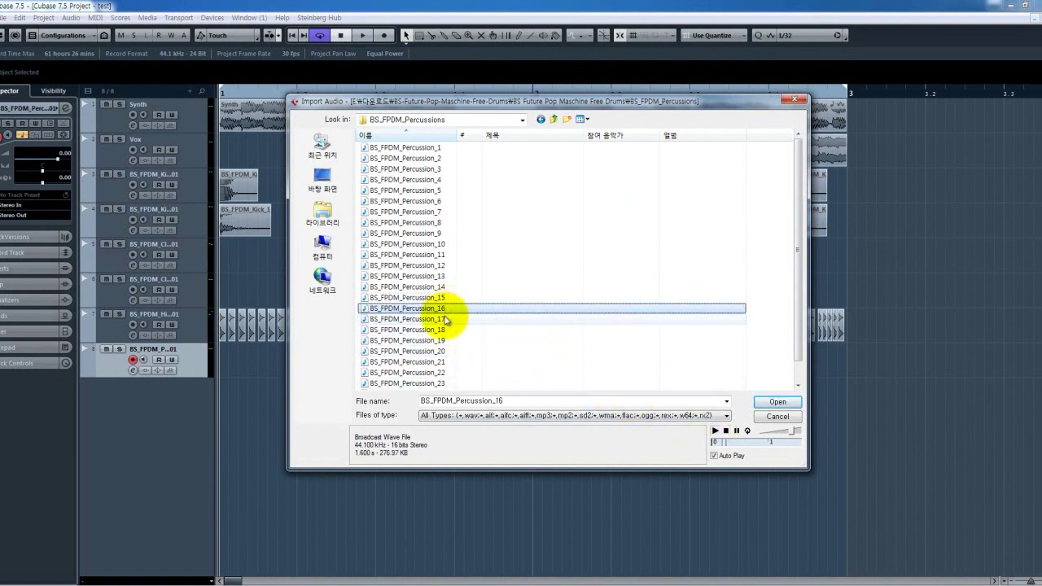
left_click(445, 319)
left_click(446, 329)
left_click(445, 341)
left_click(446, 351)
left_click(446, 361)
- Return to BS_FPDM_Percussion_20, replay it, and bring the last percussion samples into view
left_click(447, 351)
left_click(716, 432)
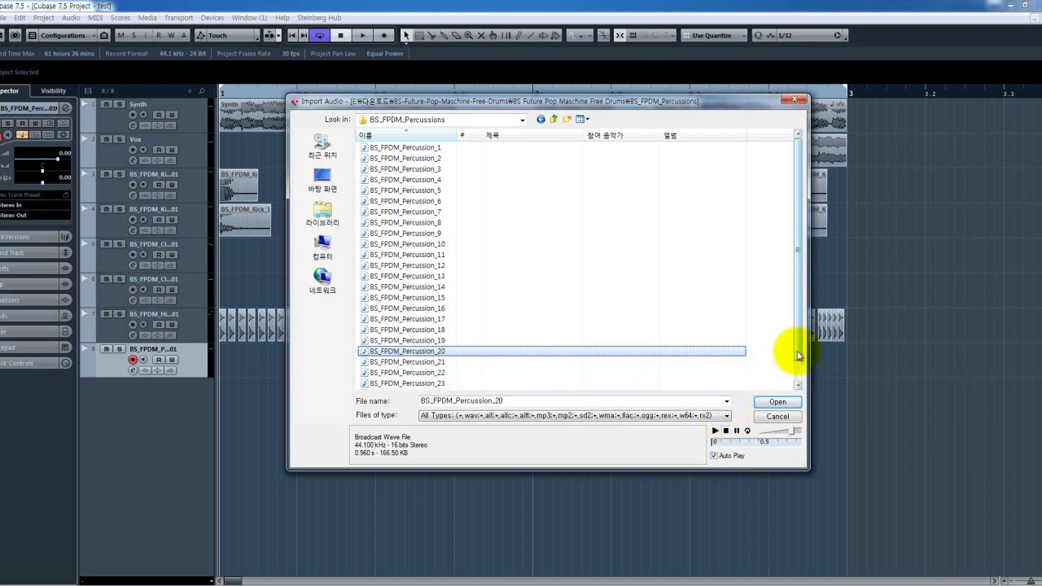
left_click_drag(794, 349, 871, 367)
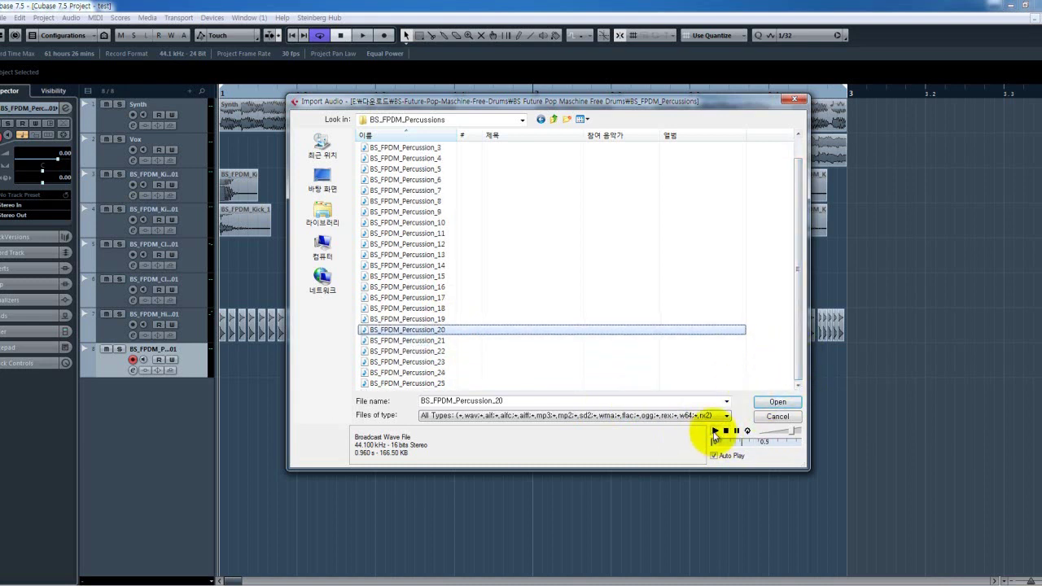
- Audition the percussion samples from BS_FPDM_Percussion_21 through BS_FPDM_Percussion_23 and replay BS_FPDM_Percussion_22
left_click(446, 340)
left_click(440, 352)
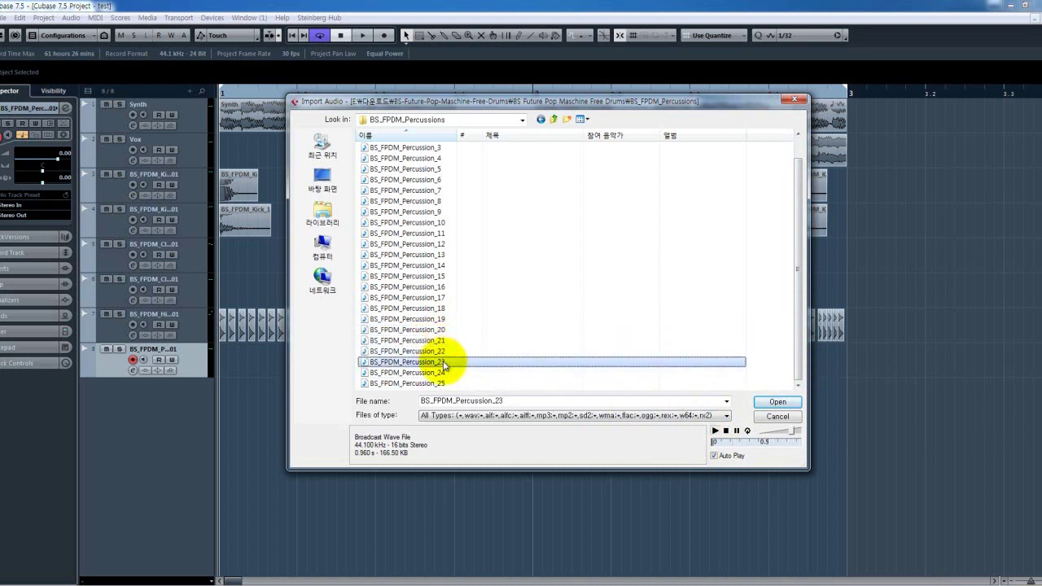
left_click(715, 431)
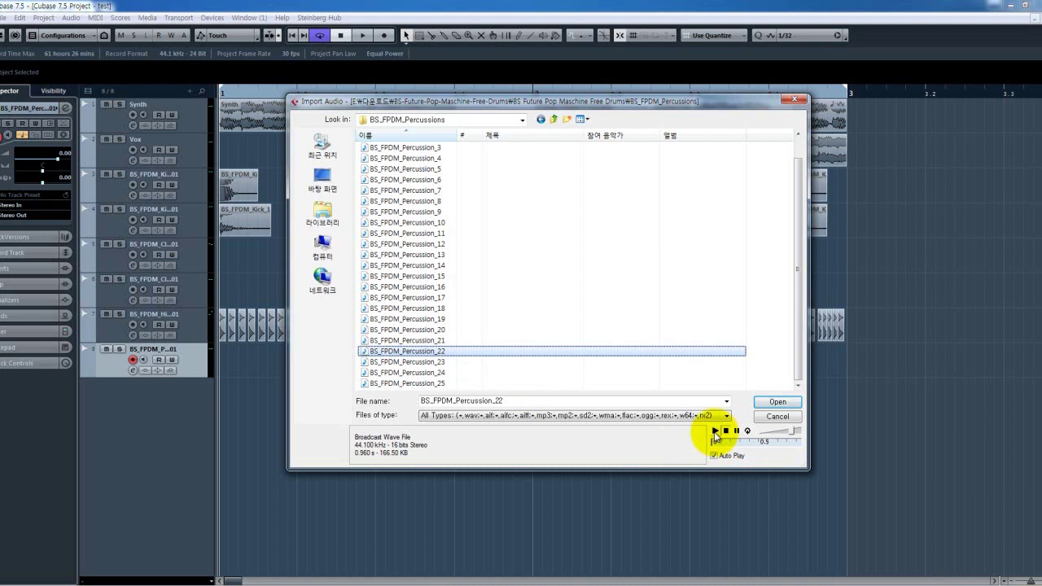
left_click(715, 431)
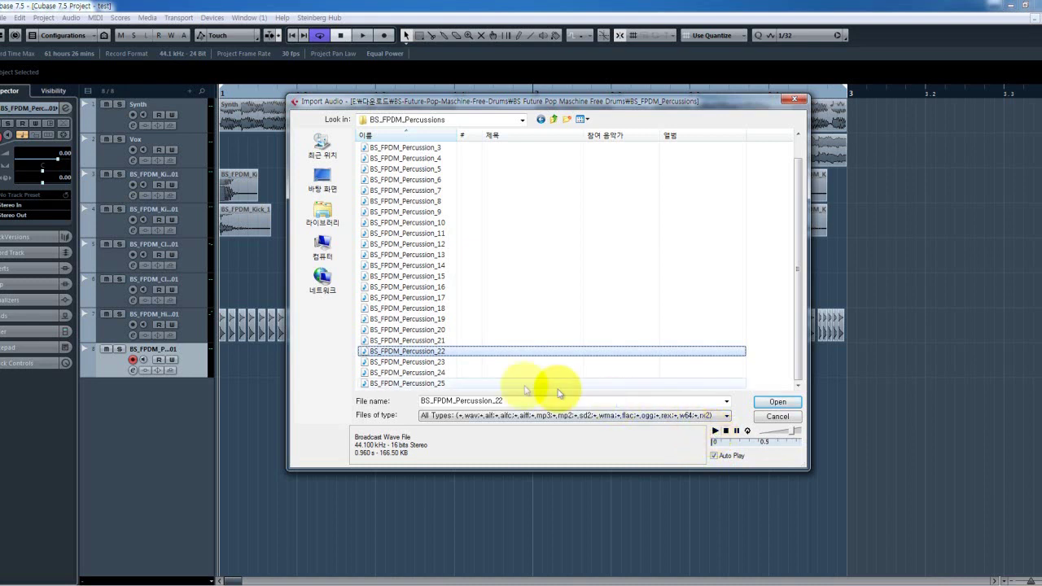
- Audition the percussion samples from BS_FPDM_Percussion_23 through BS_FPDM_Percussion_25, then return to BS_FPDM_Percussion_24 and replay it
left_click(453, 362)
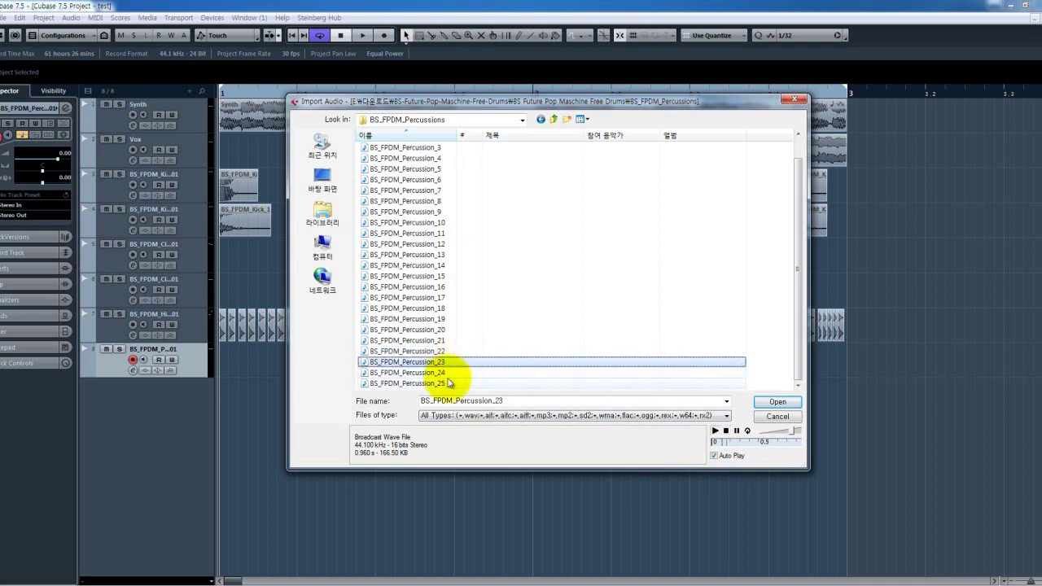
left_click(453, 372)
left_click(447, 384)
left_click(444, 373)
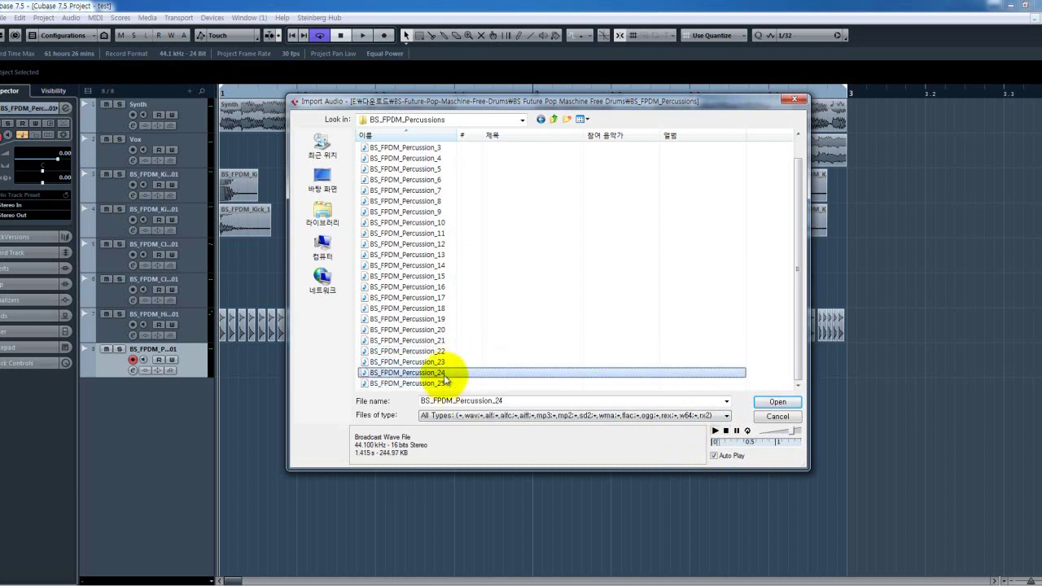
left_click(714, 432)
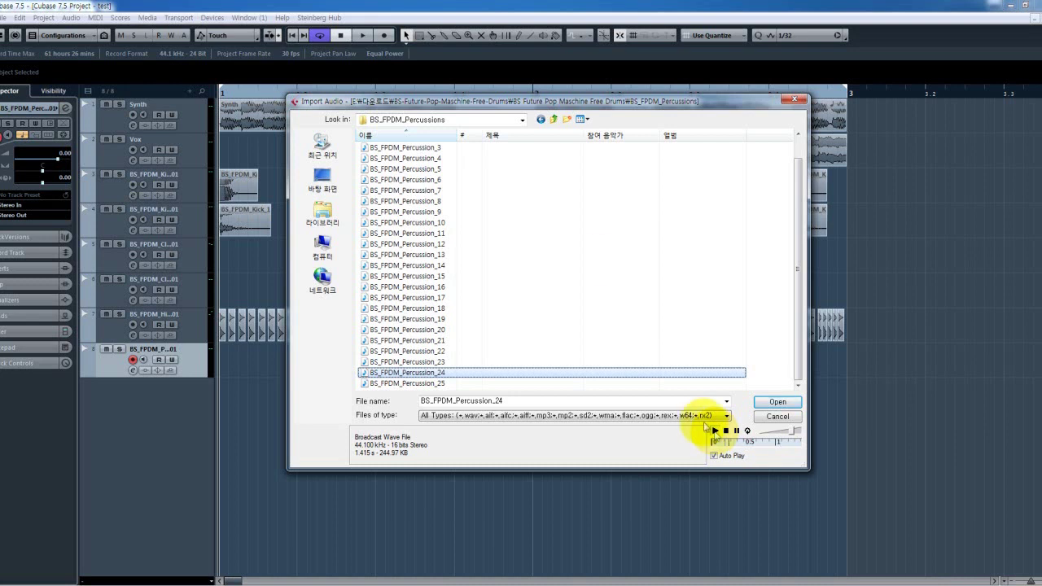
- Switch to the BS_FPDM_Snares folder and audition its first three samples, replaying BS_FPDM_Snare_1 and BS_FPDM_Snare_2
left_click(553, 119)
double_click(417, 189)
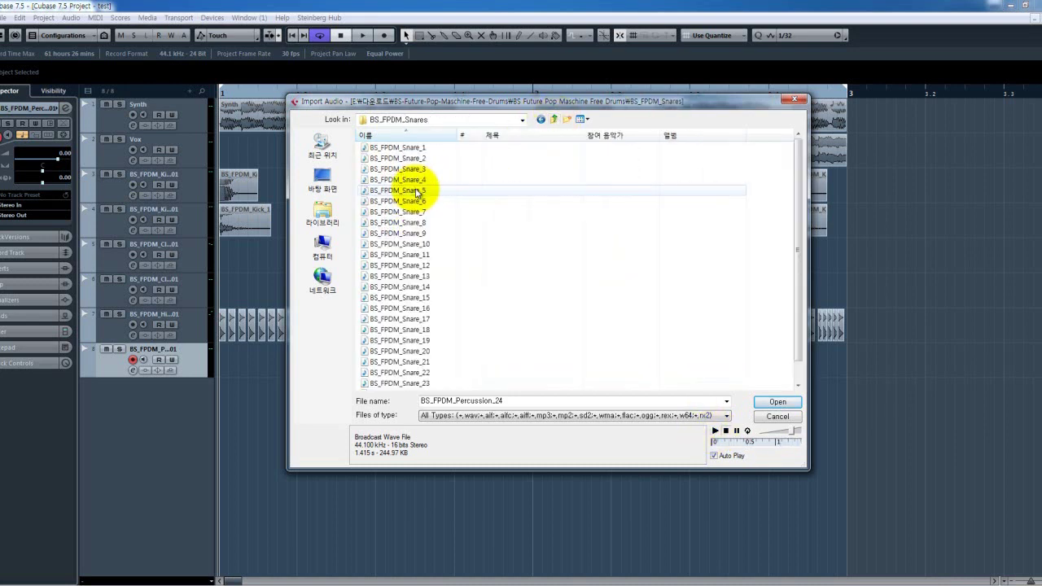
left_click(429, 150)
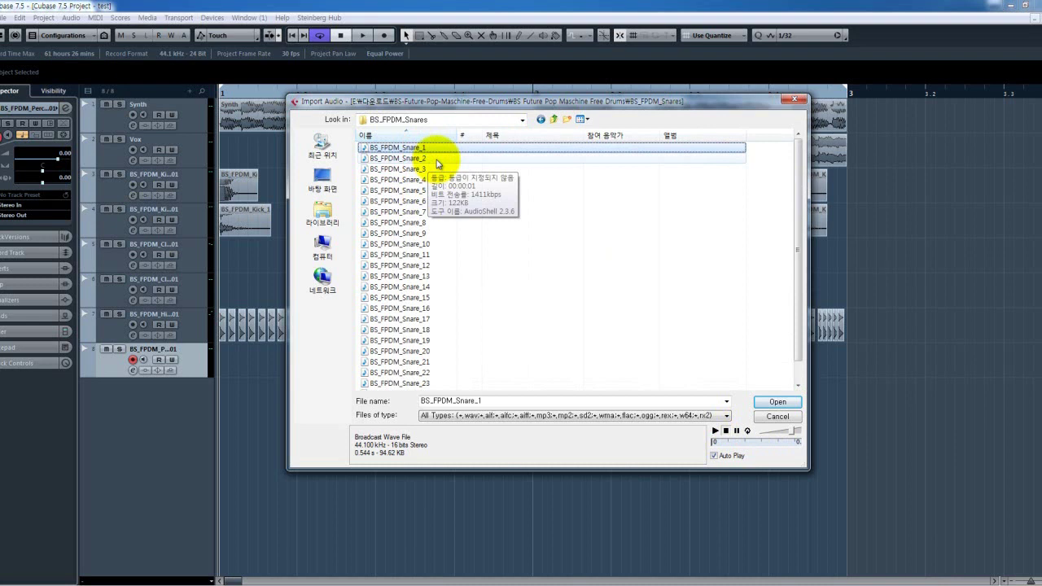
left_click(714, 431)
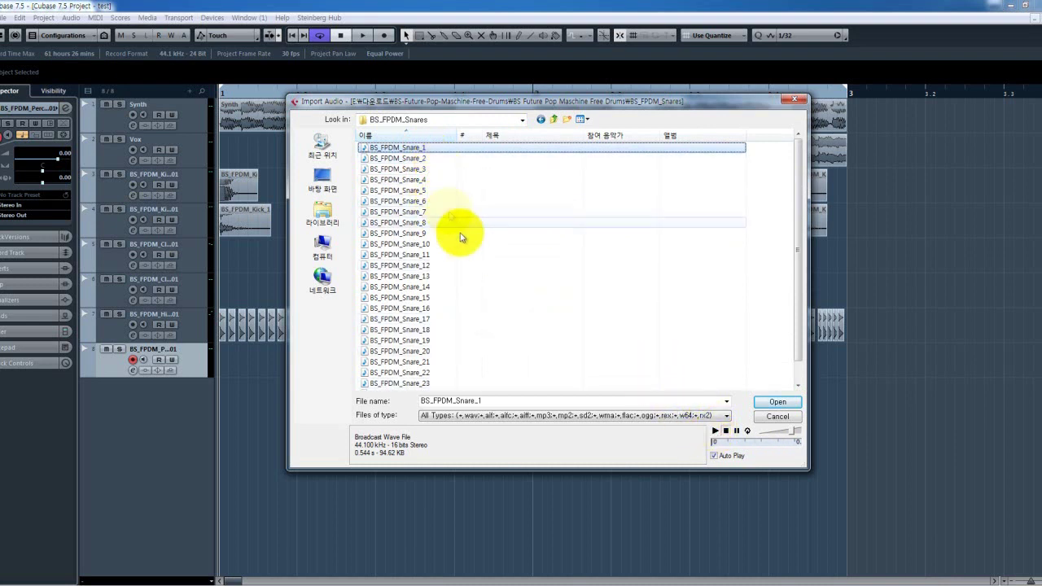
left_click(422, 170)
left_click(423, 158)
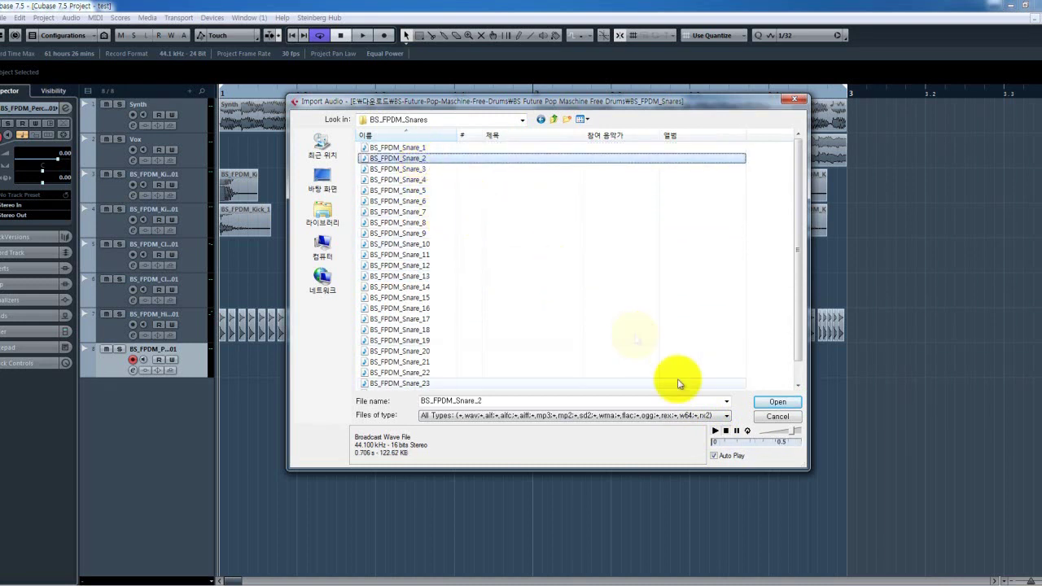
left_click(716, 431)
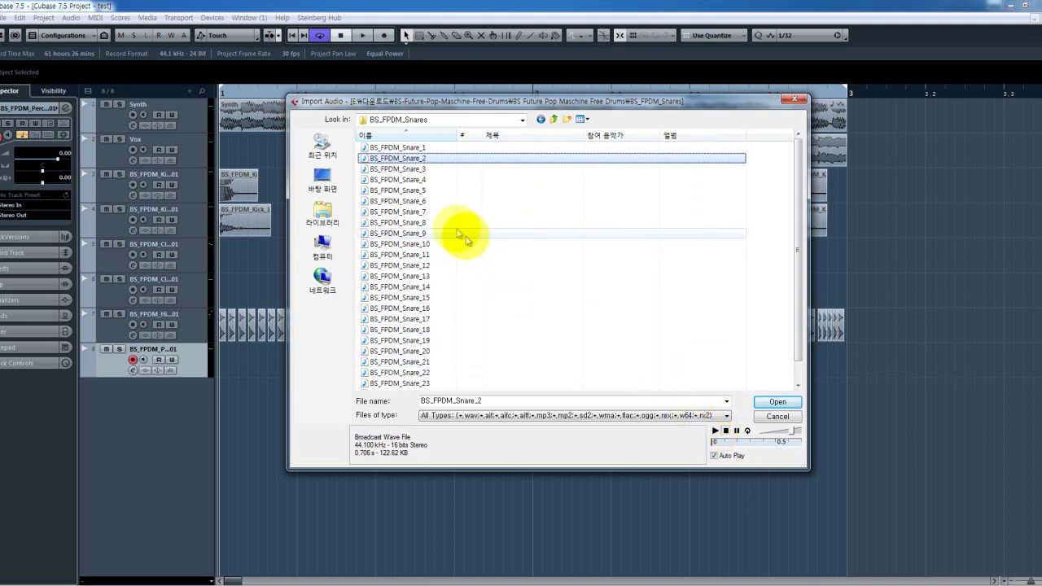
- Audition the snare samples from BS_FPDM_Snare_3 through BS_FPDM_Snare_6
left_click(425, 171)
left_click(424, 180)
left_click(424, 191)
left_click(424, 202)
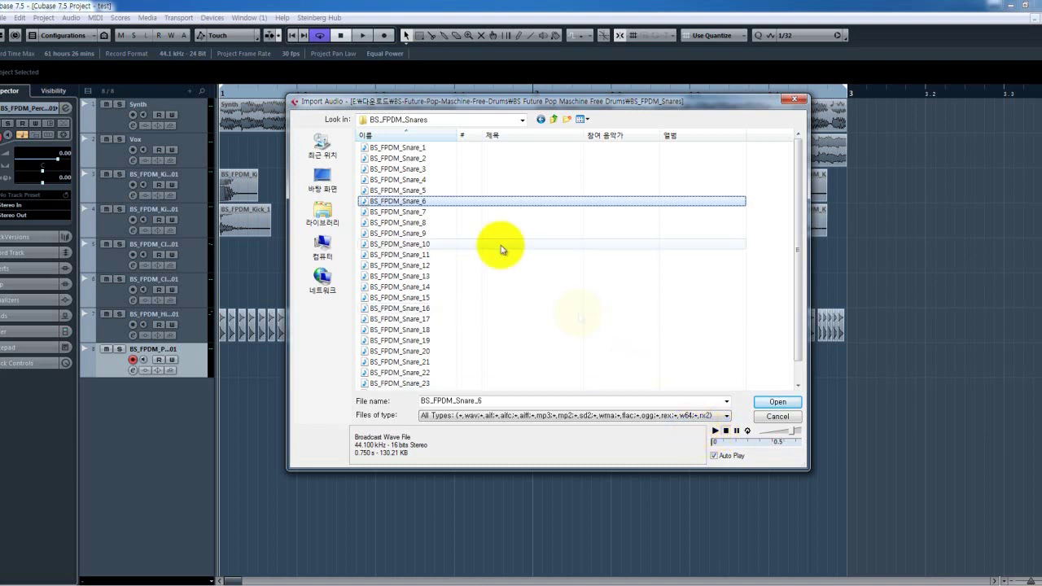
- Audition the snare samples from BS_FPDM_Snare_7 through BS_FPDM_Snare_13
left_click(440, 213)
left_click(429, 222)
left_click(429, 233)
left_click(429, 244)
left_click(427, 254)
left_click(429, 265)
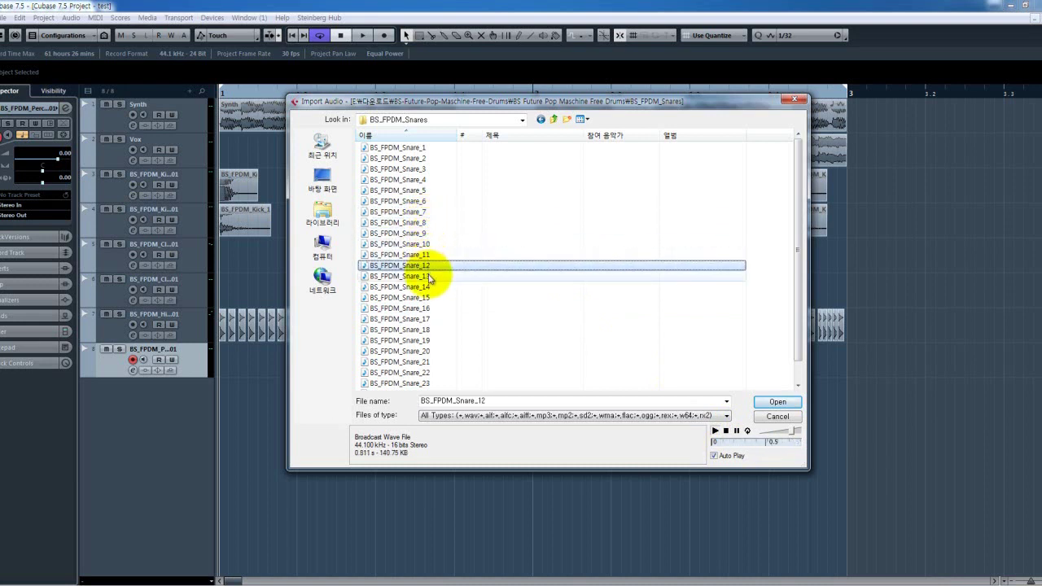
left_click(428, 276)
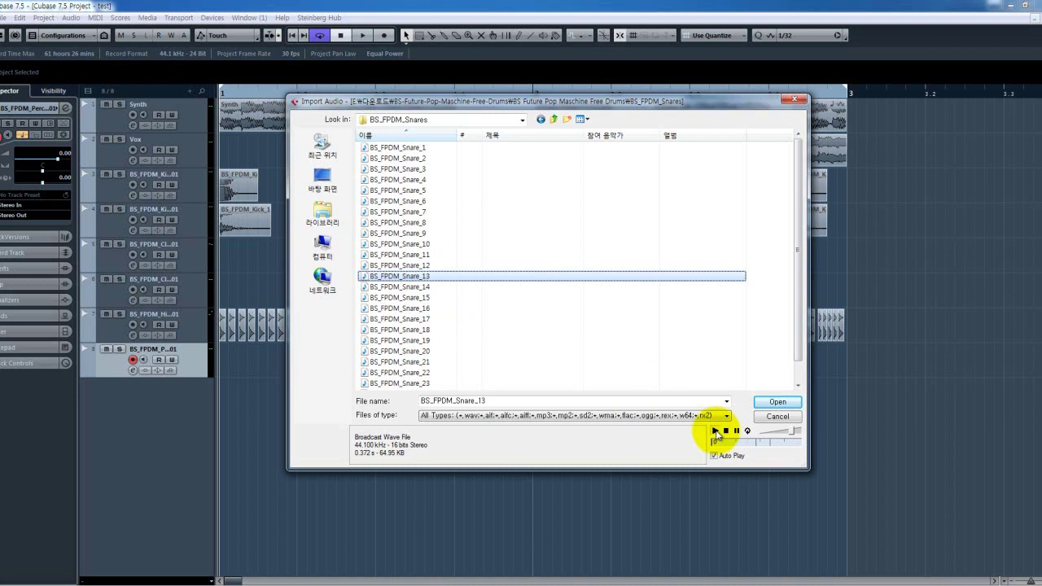
- Audition the snare samples from BS_FPDM_Snare_14 through BS_FPDM_Snare_16 and return to BS_FPDM_Snare_15
left_click(429, 286)
left_click(428, 297)
left_click(428, 308)
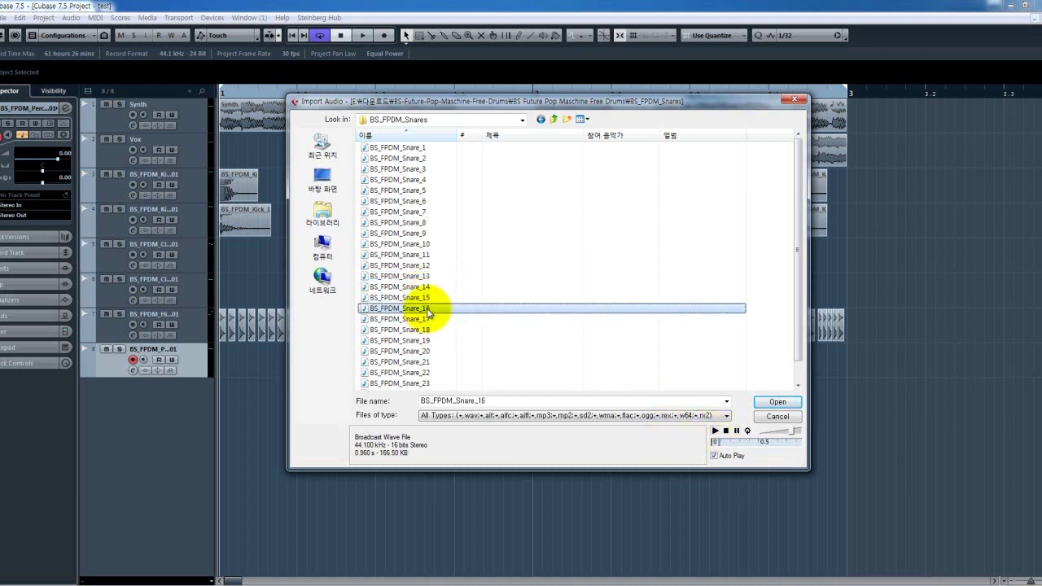
left_click(429, 297)
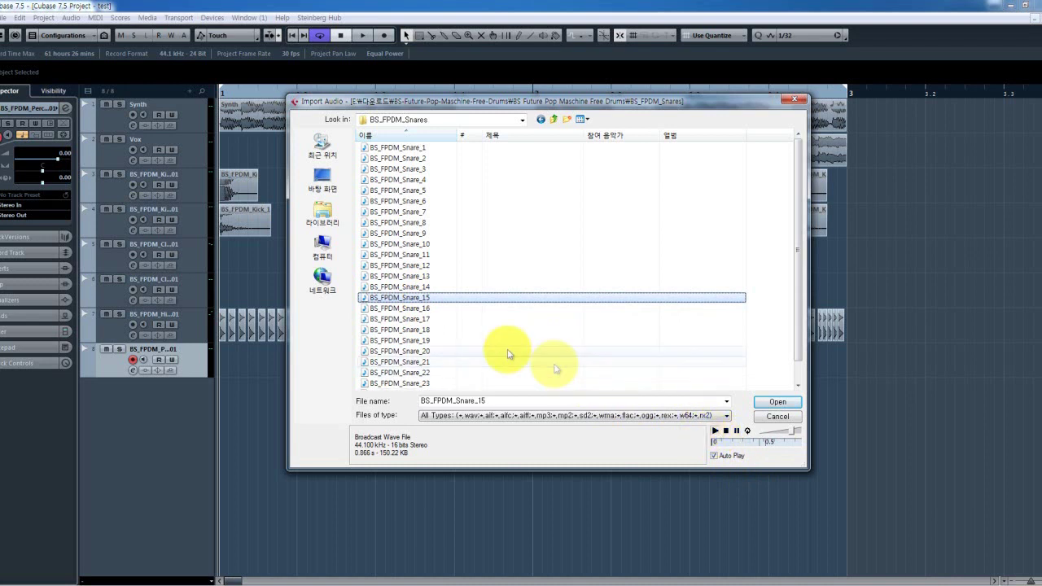
- Audition the snare samples from BS_FPDM_Snare_19 through BS_FPDM_Snare_21
left_click(461, 343)
left_click(441, 353)
scroll(440, 367, "down", 1)
left_click(435, 340)
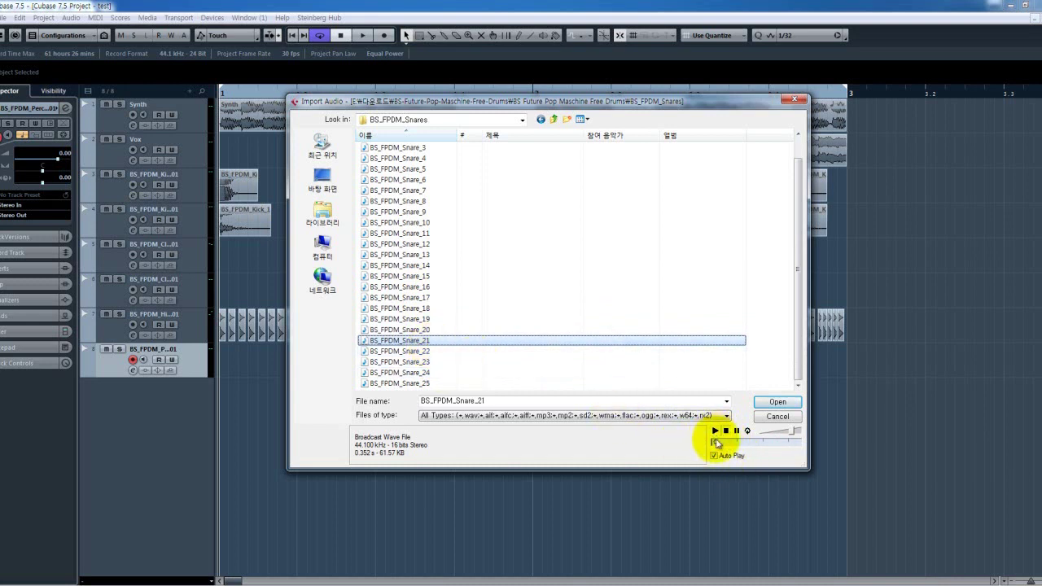
- Audition the snare samples from BS_FPDM_Snare_22 through BS_FPDM_Snare_25, then replay BS_FPDM_Snare_24 and BS_FPDM_Snare_23
left_click(428, 351)
left_click(437, 362)
left_click(444, 371)
left_click(434, 383)
left_click(431, 372)
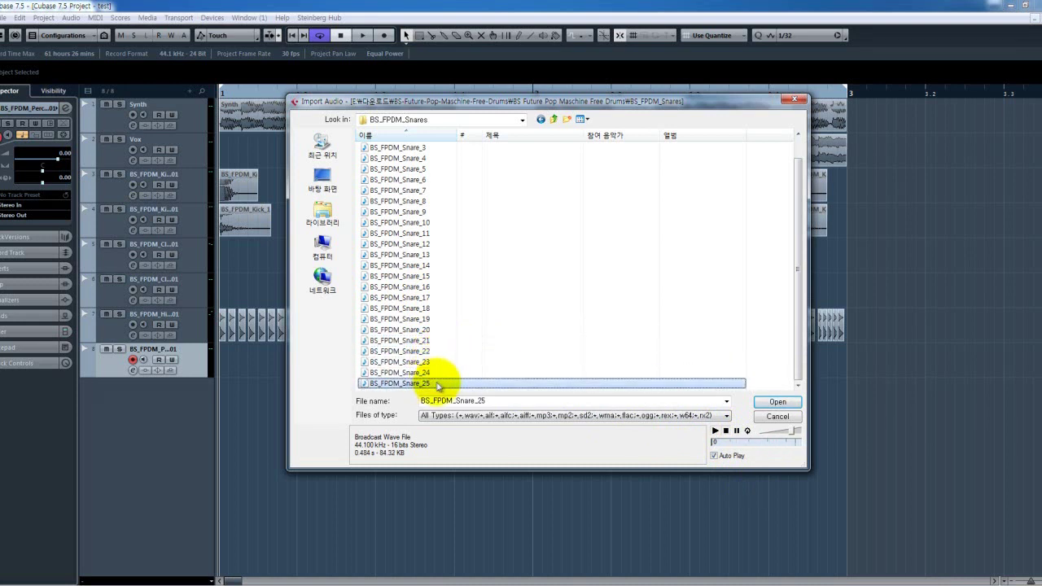
left_click(427, 361)
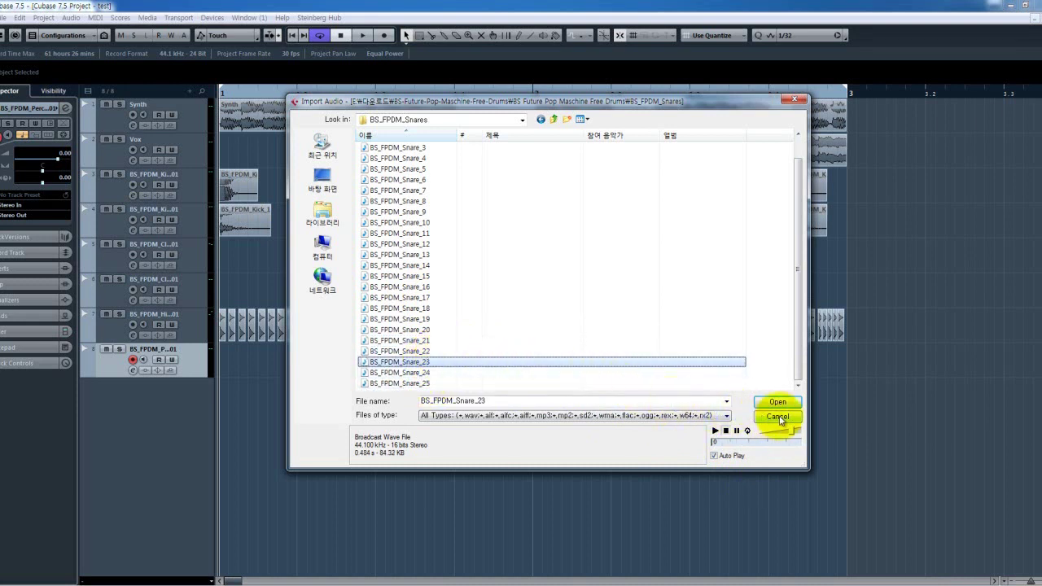
- Close the Import Audio dialog without importing a file and play back the looped two-bar arrangement
left_click(552, 119)
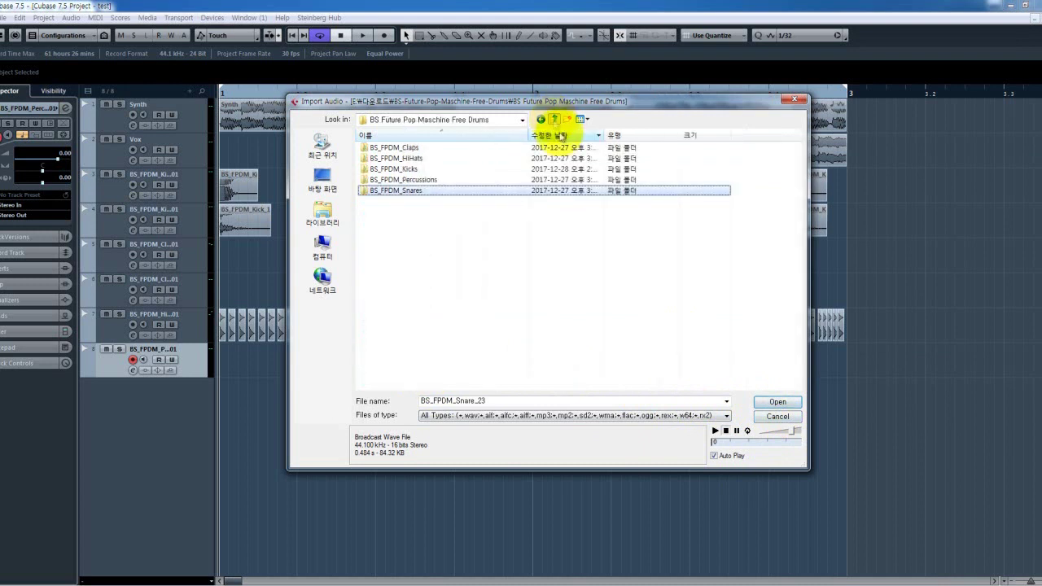
left_click(777, 416)
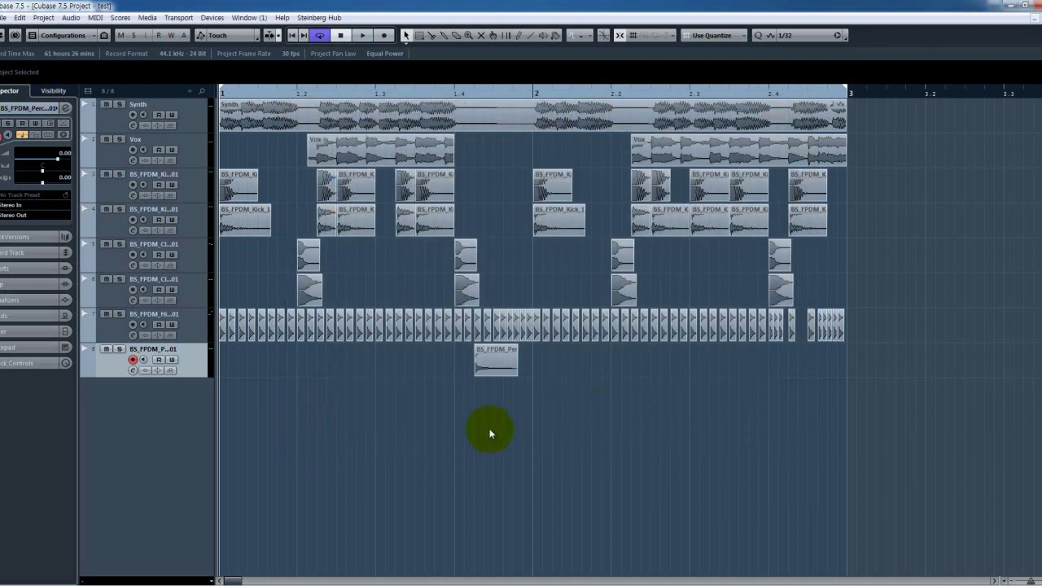
key("space")
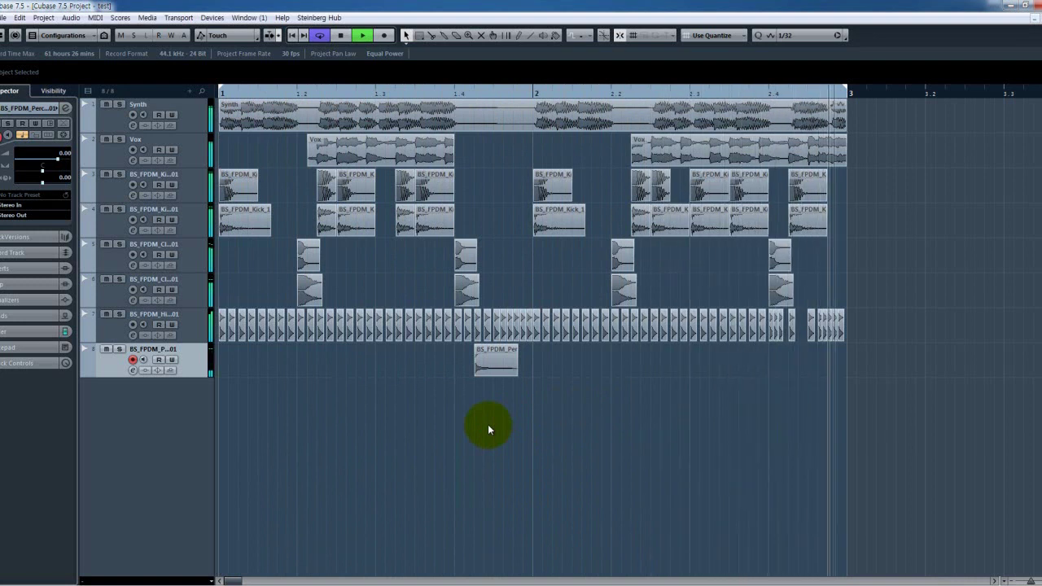
key("space")
right_click(432, 441)
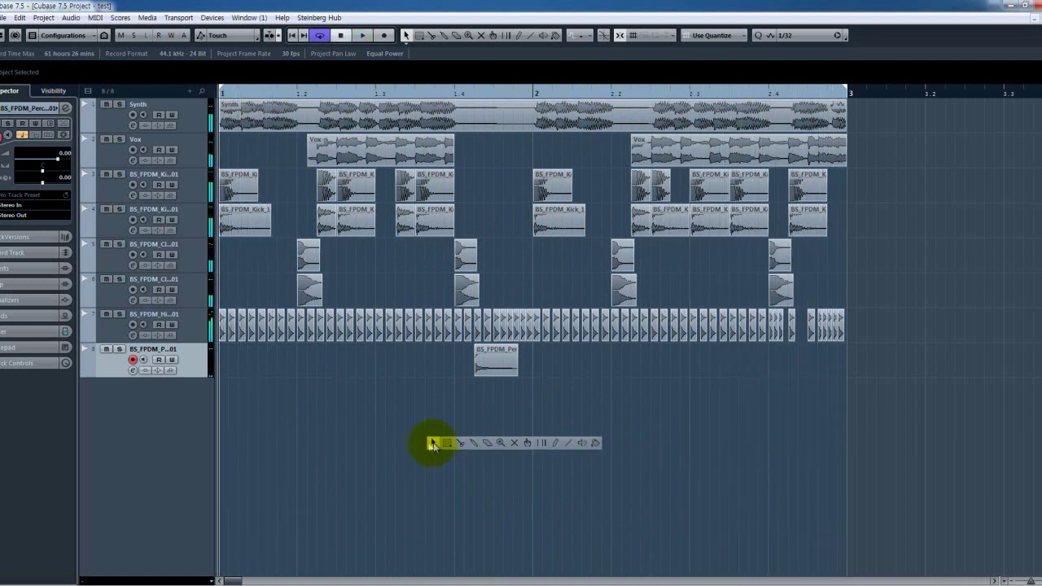
- Mute the Synth and Vox tracks together
left_click(109, 123)
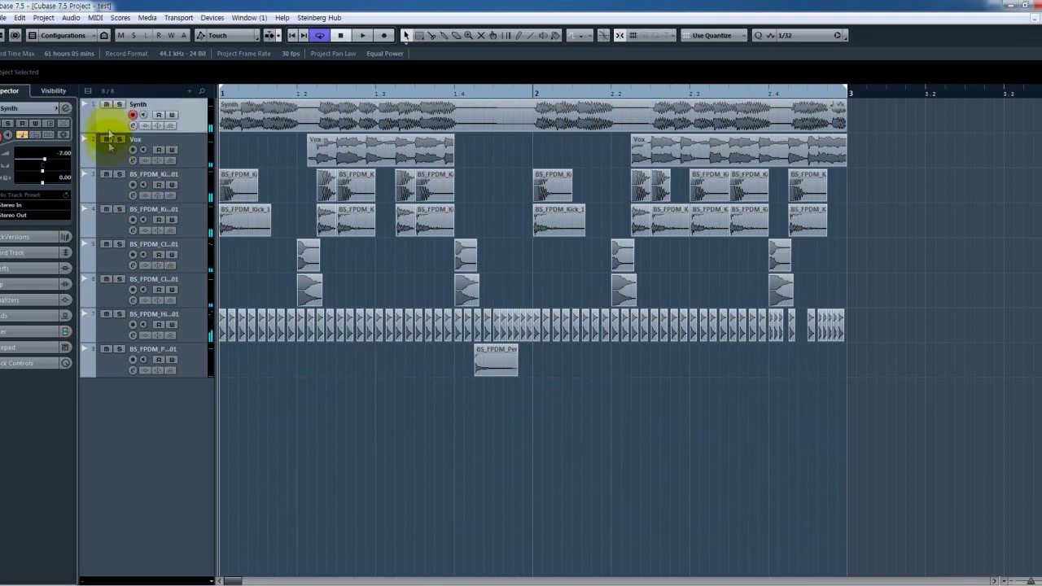
left_click(110, 156, "ctrl")
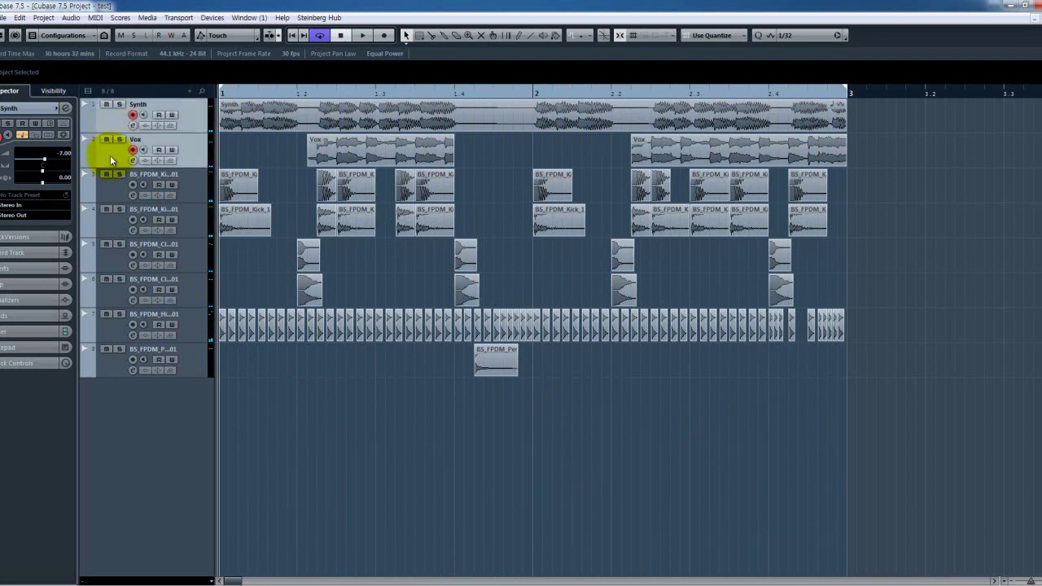
key("m")
right_click(474, 426)
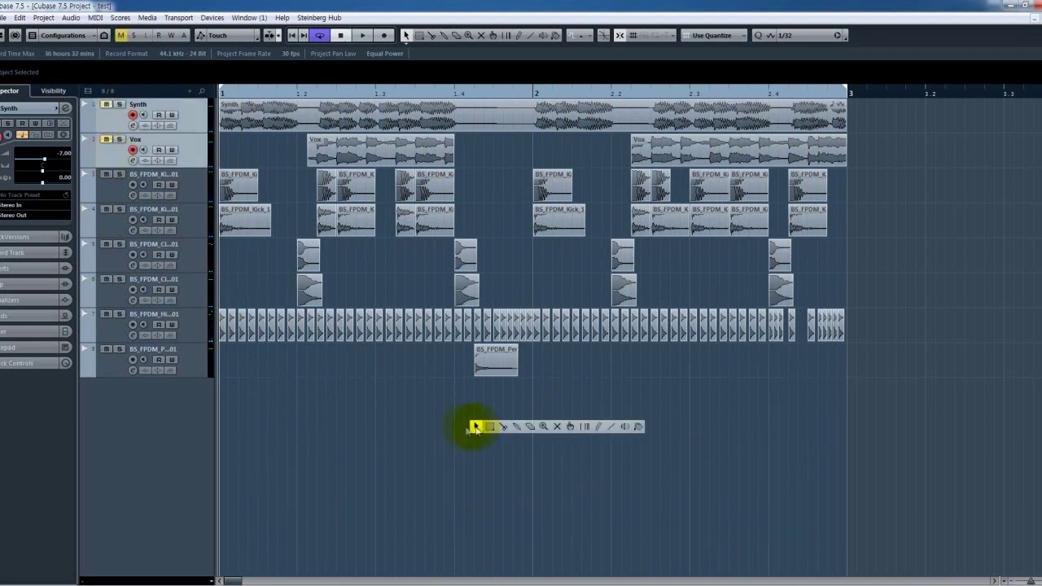
- Check the full names of the two kick tracks and solo both of them
left_click(193, 186)
double_click(174, 176)
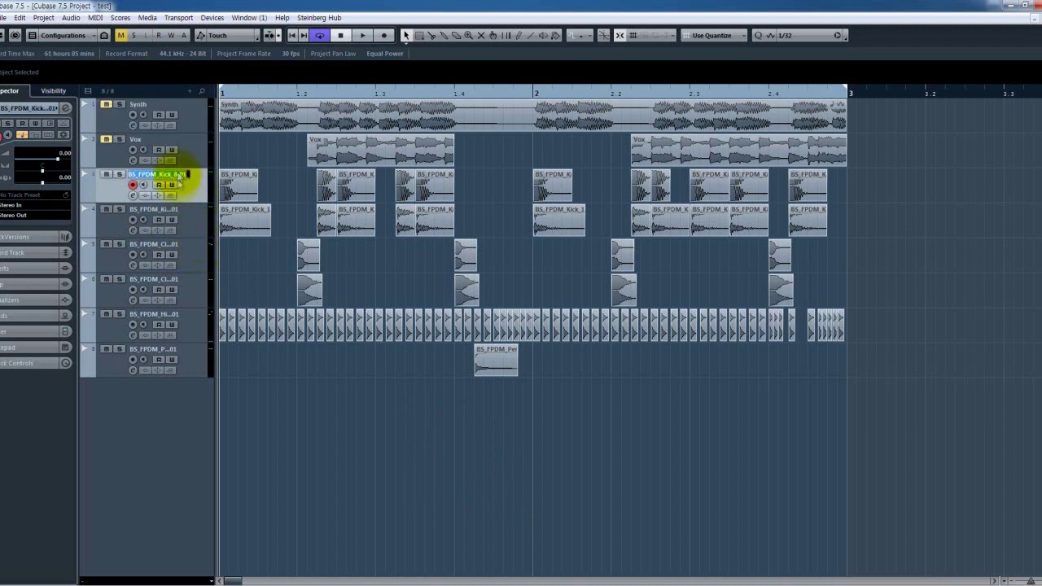
left_click(191, 189)
double_click(170, 210)
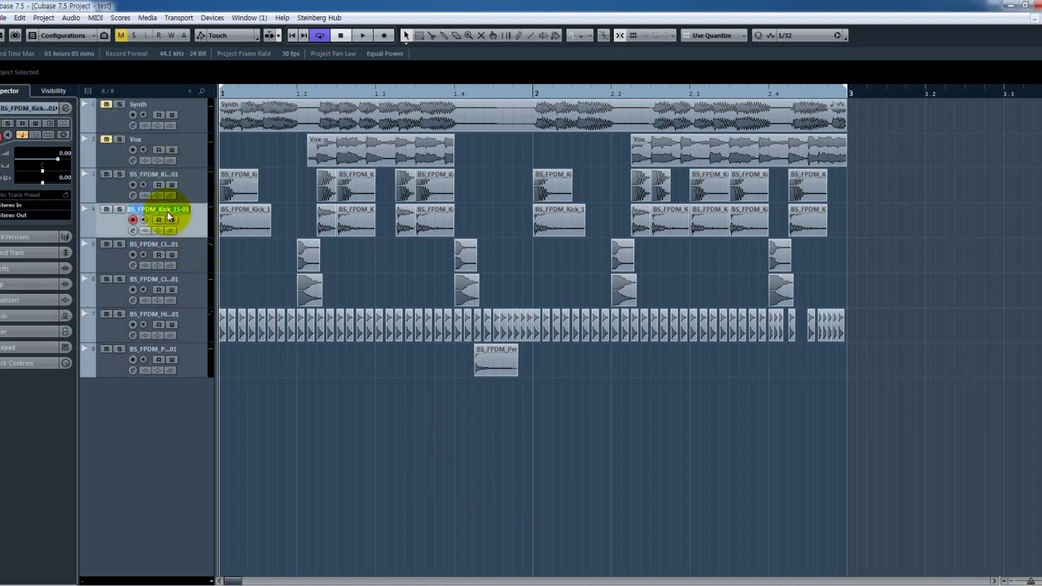
left_click(186, 198, "shift")
key("s")
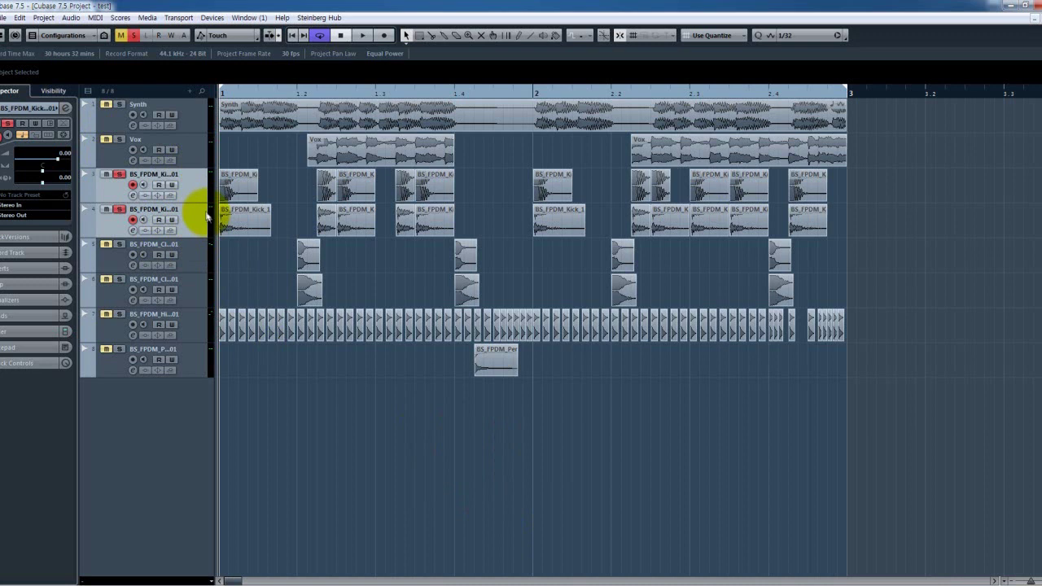
- Reduce the height of the Synth and Vox tracks and of the clap, hi-hat and percussion tracks
left_click(199, 150)
left_click(204, 119, "shift")
left_click_drag(197, 132, 198, 122)
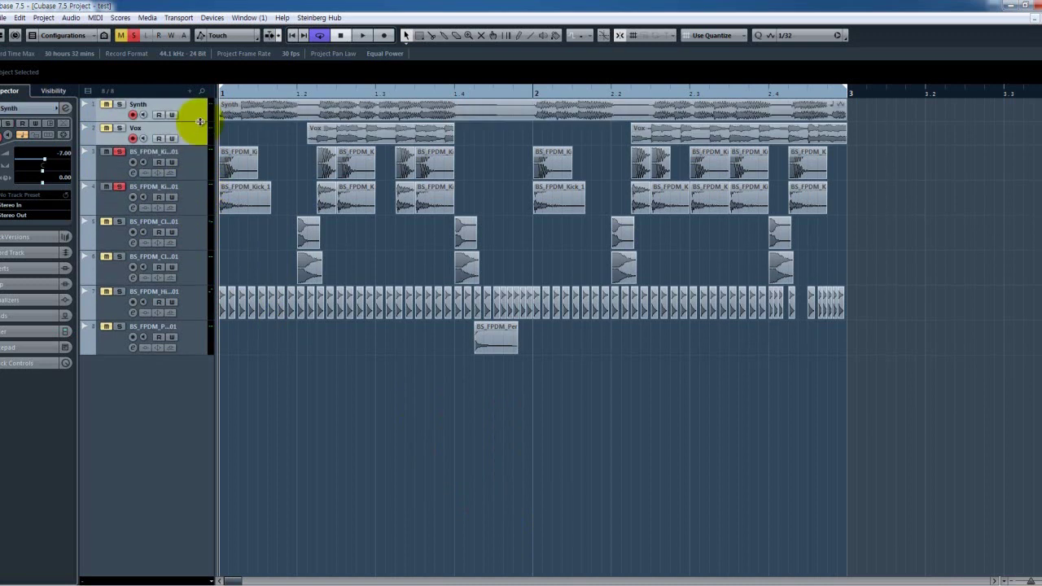
left_click(196, 229)
left_click(188, 339, "shift")
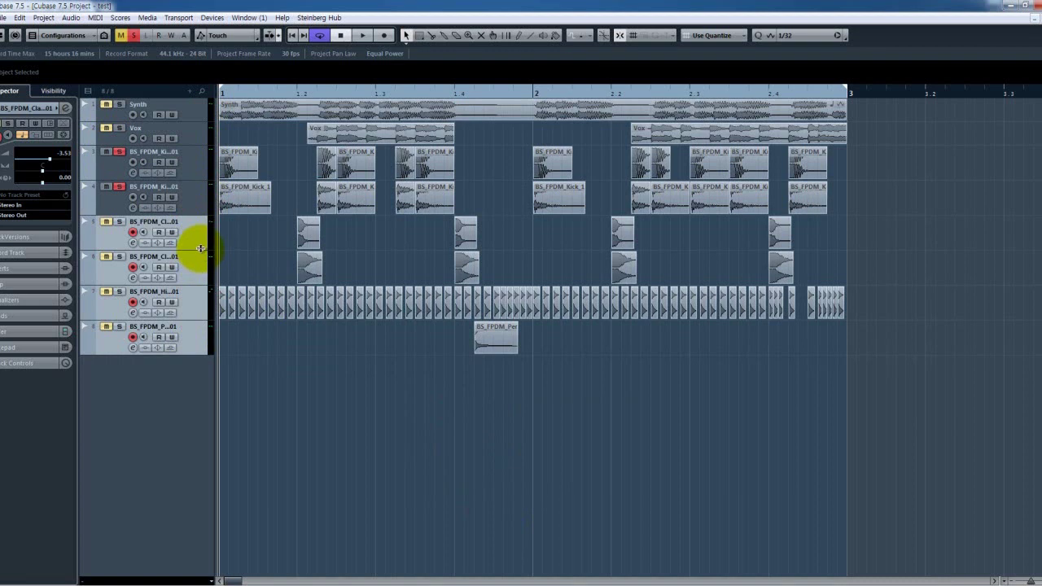
left_click_drag(200, 250, 200, 239)
- Enlarge the height of both kick tracks and zoom in on the timeline to show their waveforms
left_click(199, 184)
left_click(200, 176, "shift")
left_click_drag(200, 179, 265, 231)
key("h")
key("h")
key("h")
key("h")
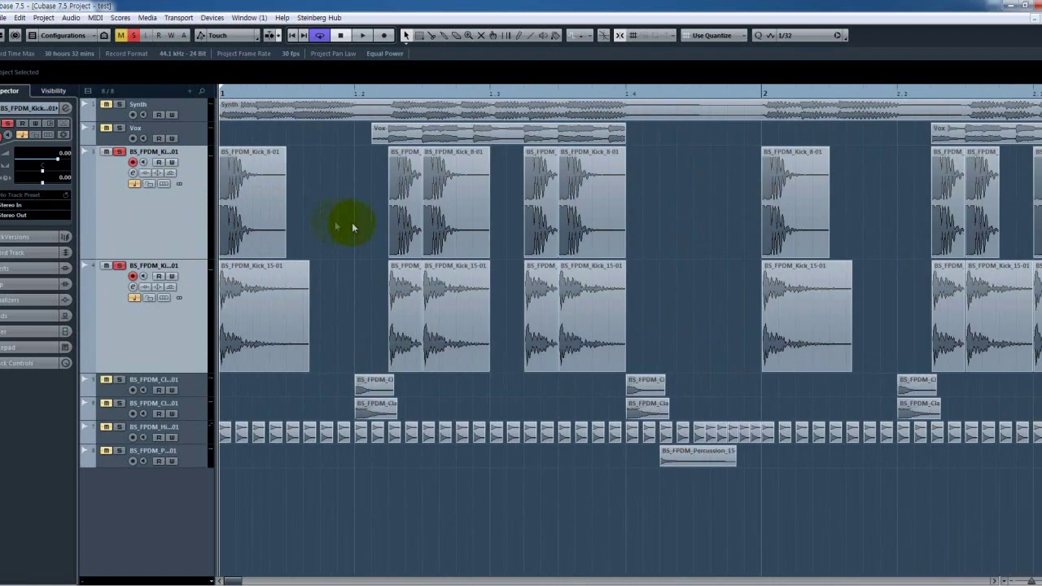
- Play the two soloed kick tracks together, then unsolo the BS_FPDM_Kick_15 track and play BS_FPDM_Kick_8 alone
key("space")
key("space")
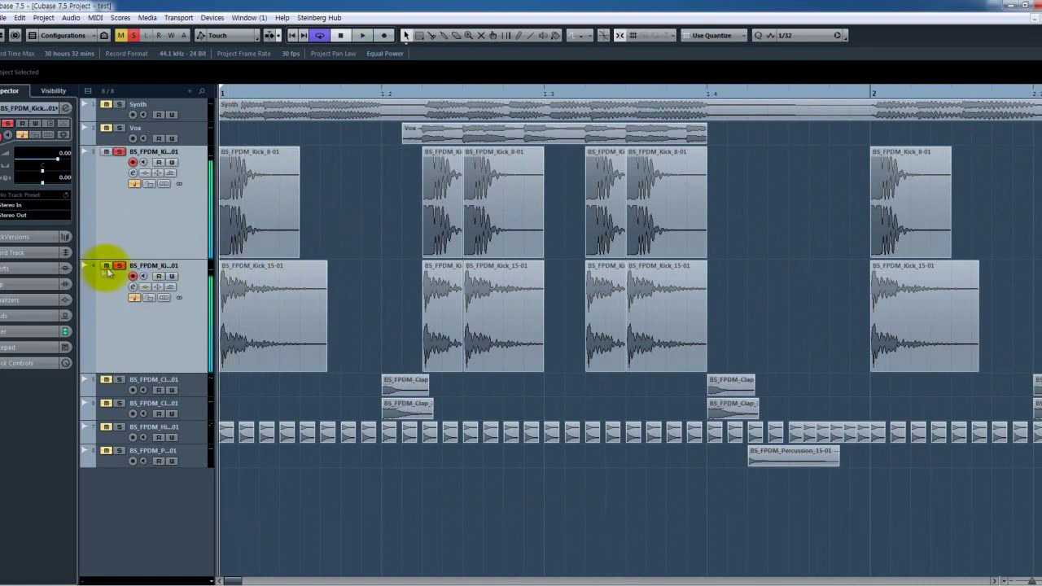
key("h")
key("h")
key("space")
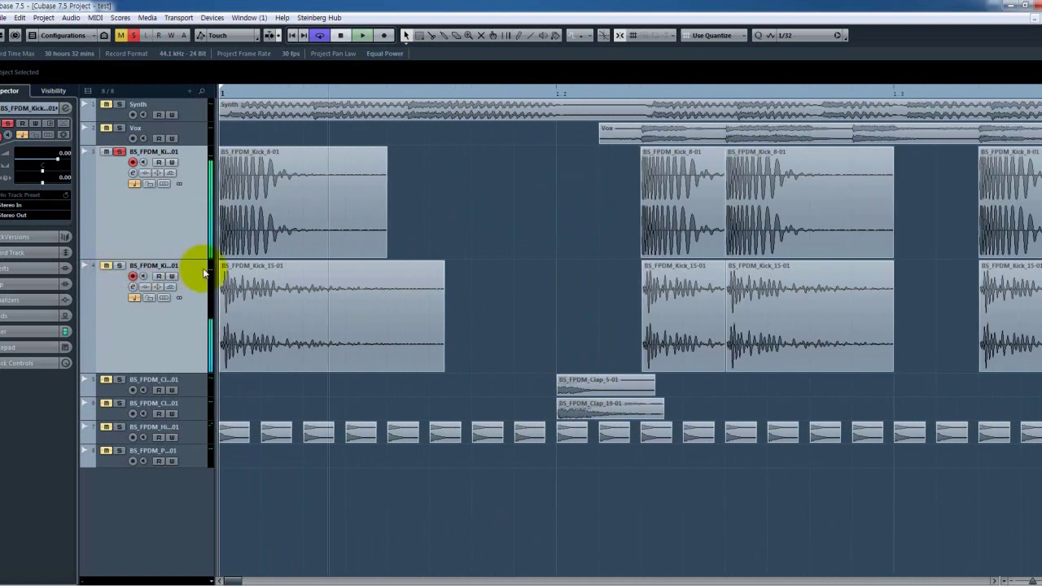
- Stop playback, solo only the BS_FPDM_Kick_15 track and play it alone
key("space")
key("g")
left_click(119, 265)
key("space")
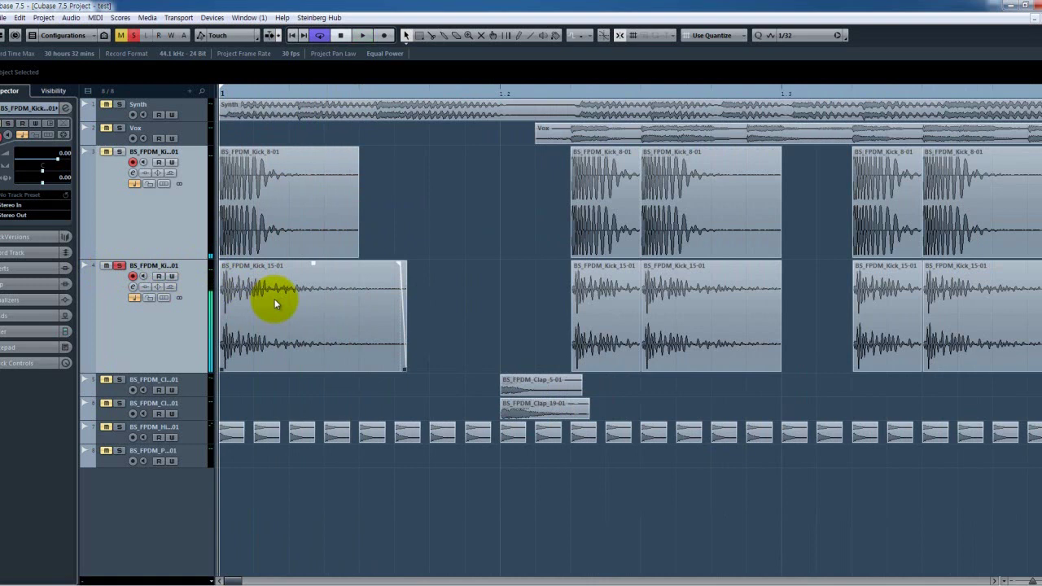
- Solo the BS_FPDM_Kick_8 and Synth tracks alongside BS_FPDM_Kick_15, play them together, then unsolo BS_FPDM_Kick_15 during playback and stop
left_click(220, 304)
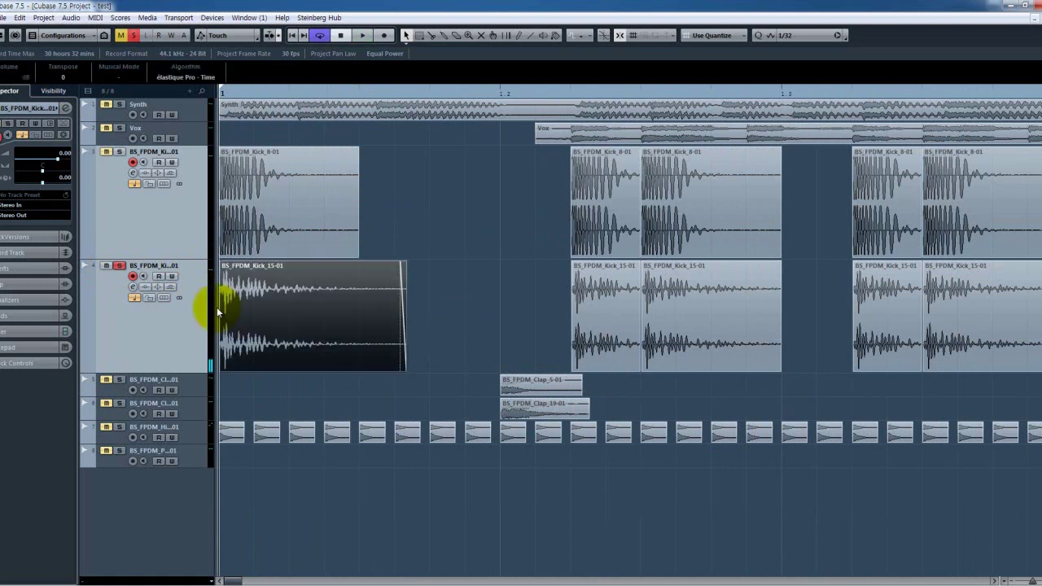
left_click(187, 211)
key("s")
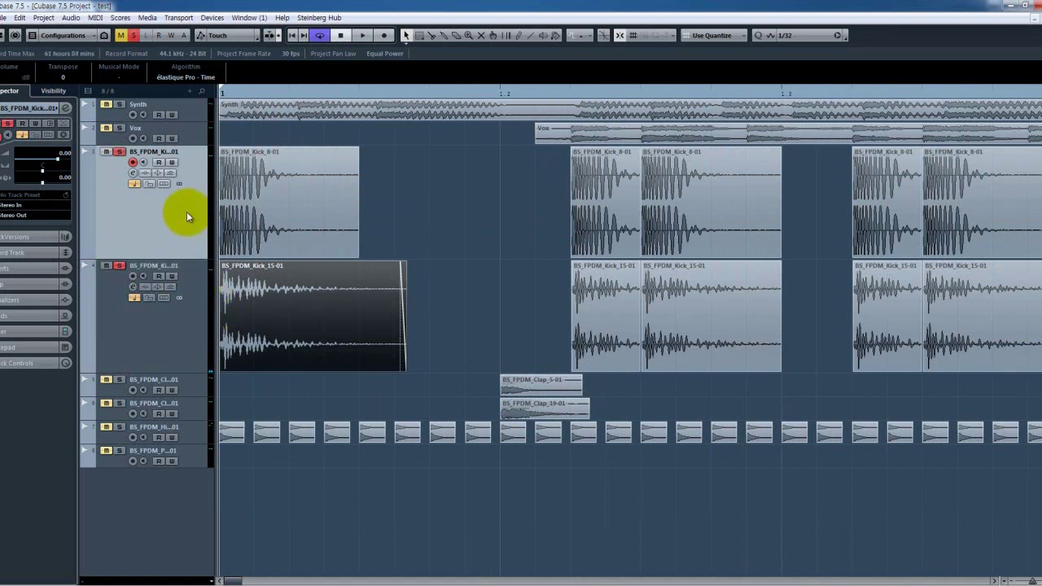
left_click(119, 105)
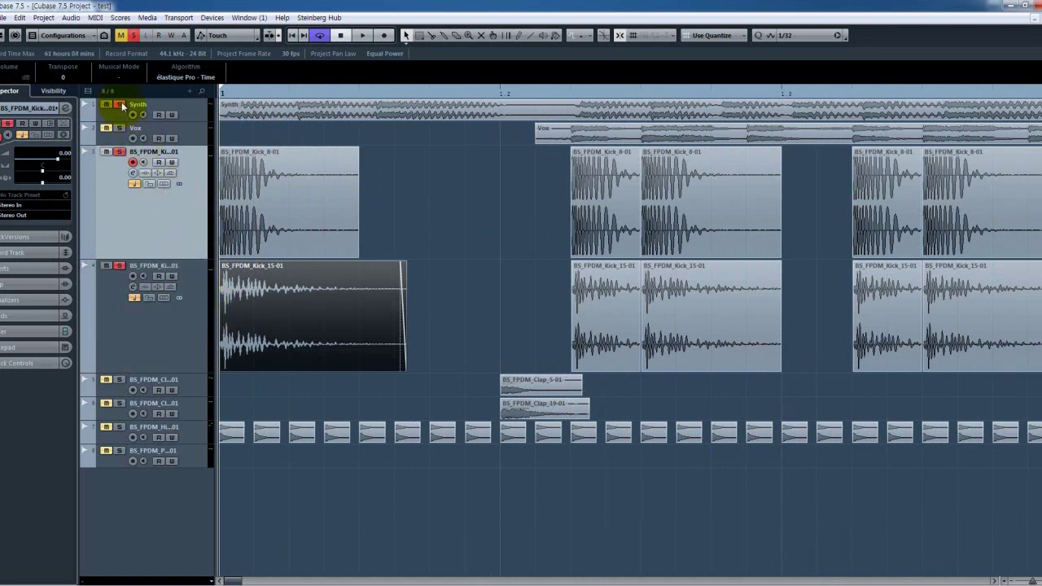
left_click(430, 220)
left_click(262, 304)
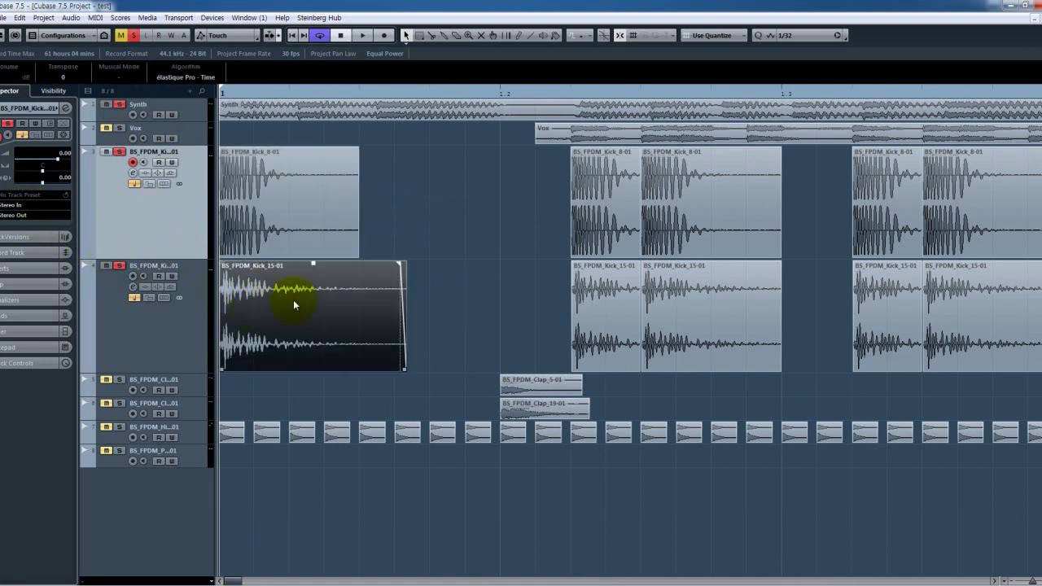
key("space")
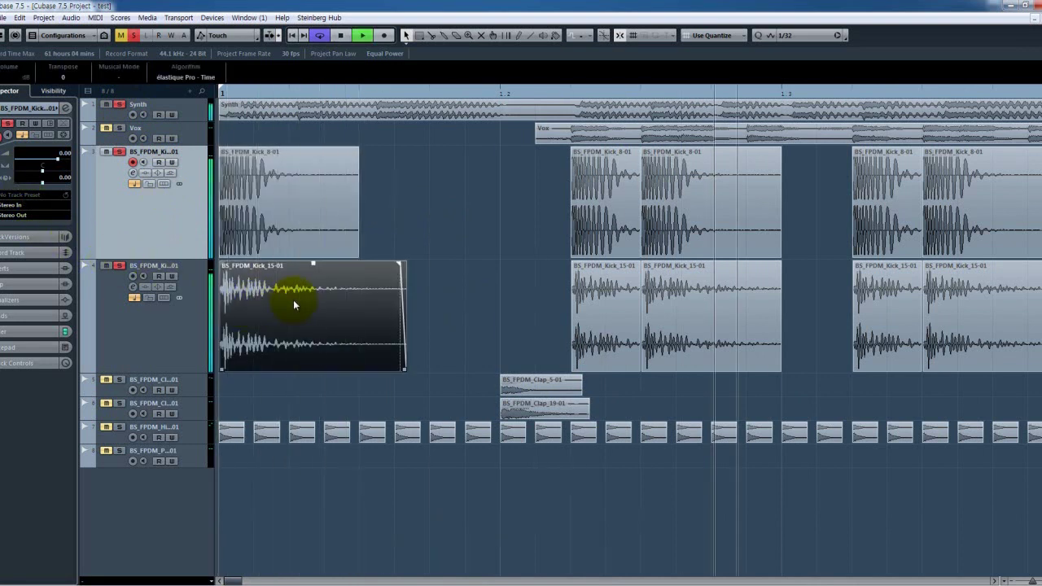
left_click(119, 266)
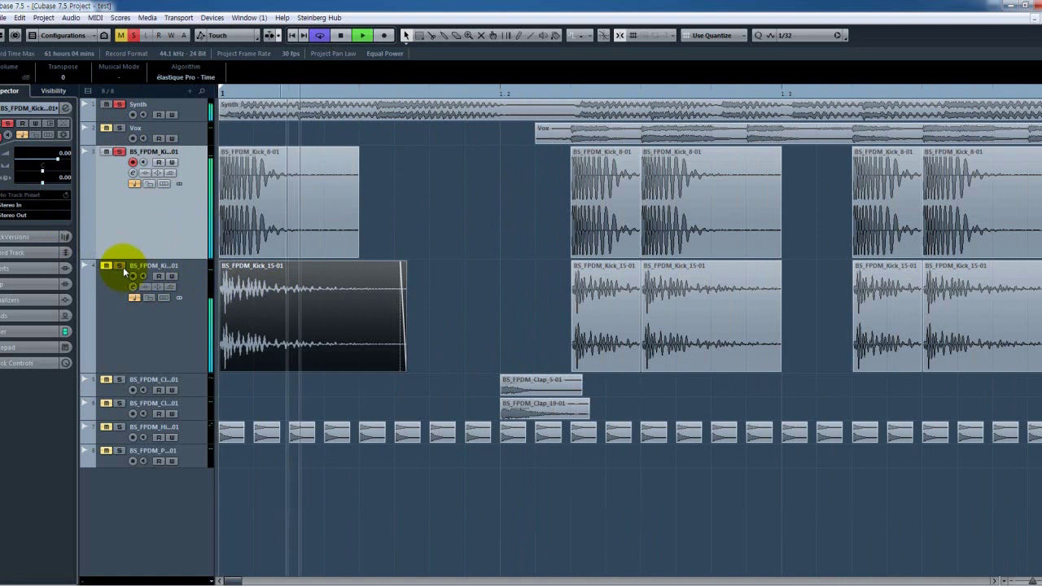
key("space")
- Lower the Synth track's volume to about -12.9, play again and re-solo BS_FPDM_Kick_15 during playback before stopping
left_click(111, 118)
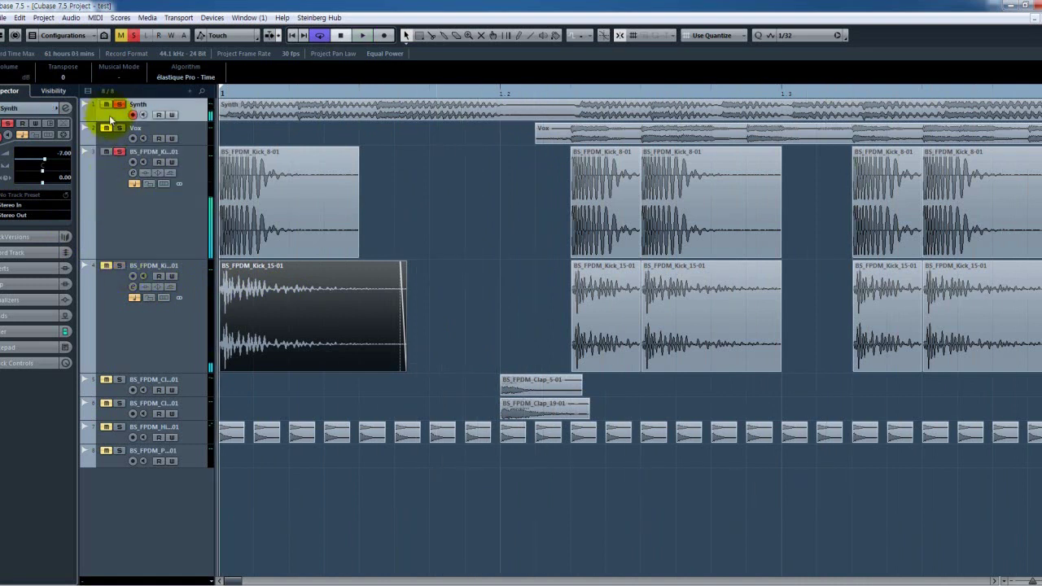
left_click_drag(46, 160, 37, 161)
key("space")
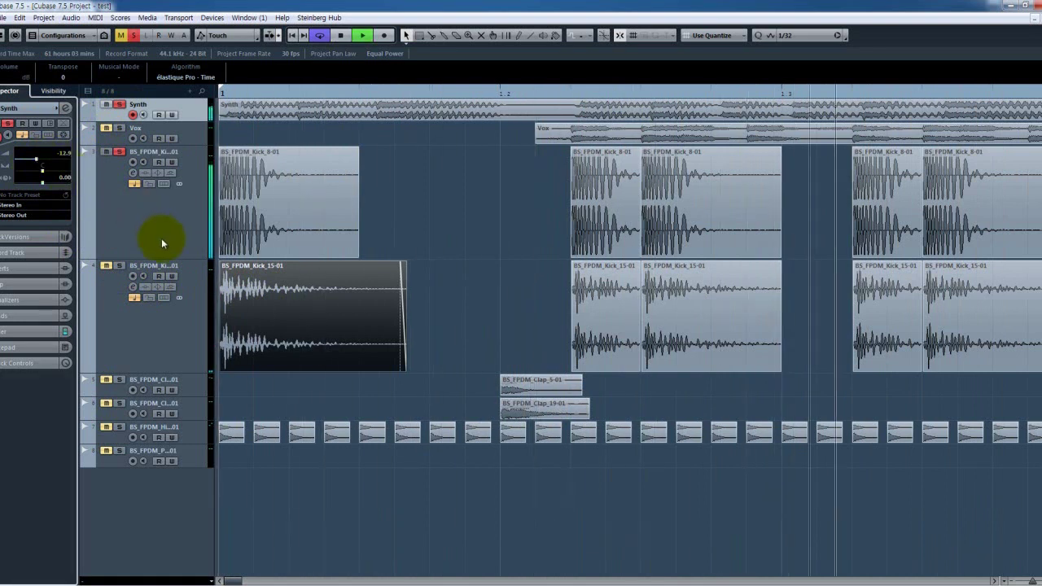
left_click(120, 266)
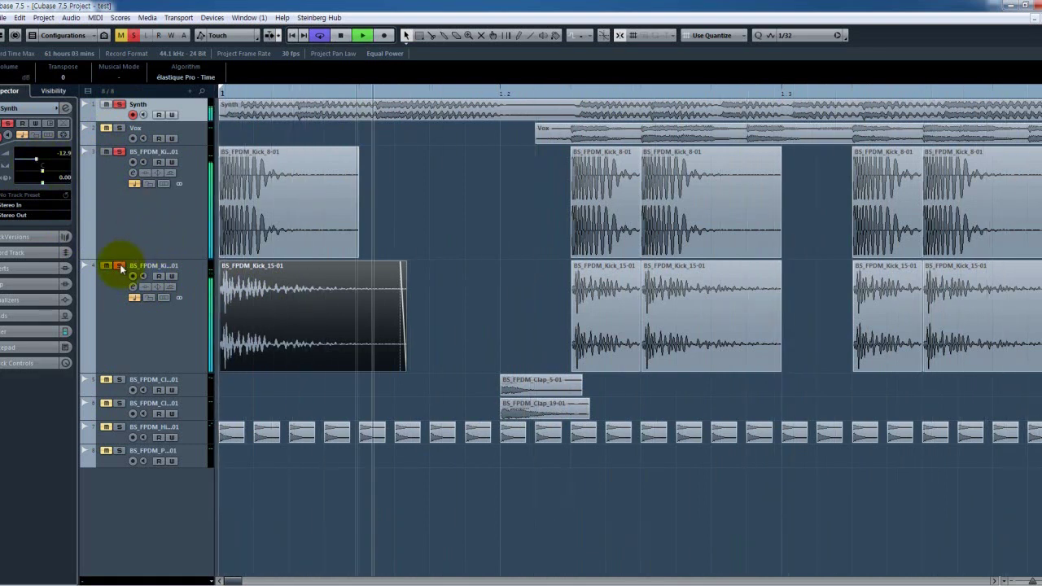
key("space")
left_click(295, 224)
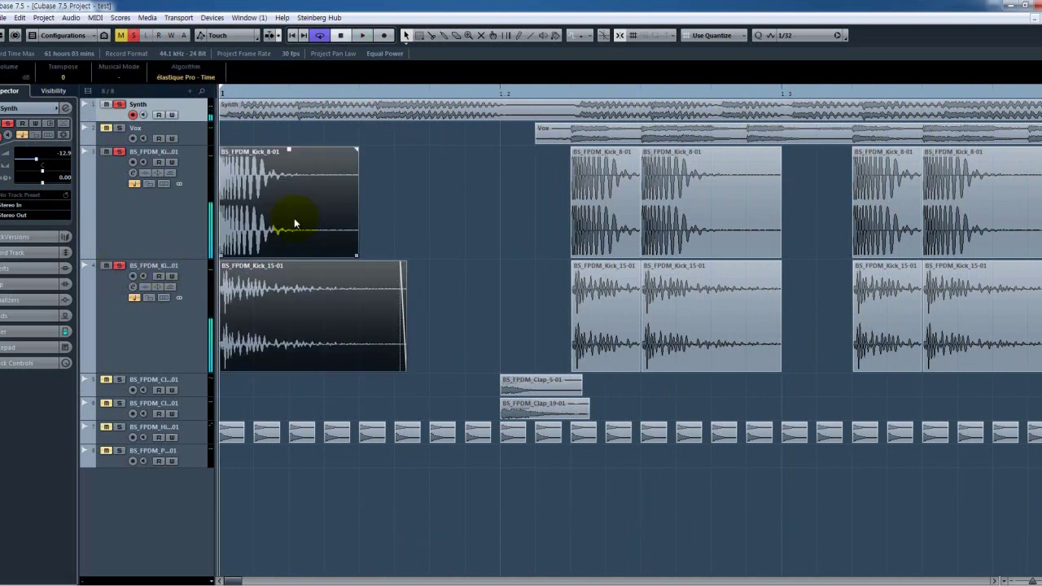
left_click(284, 311)
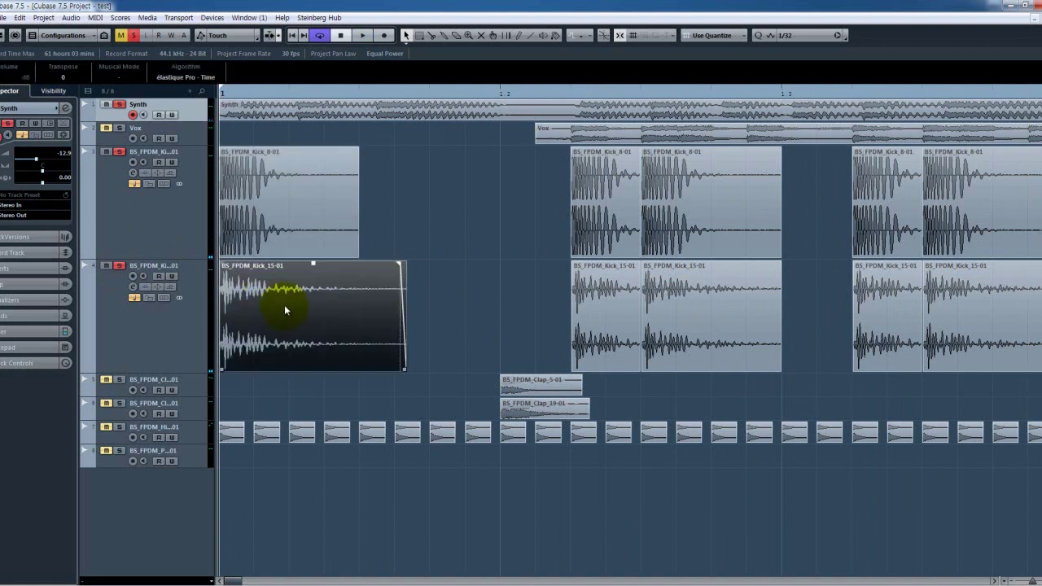
- Reduce the height of both kick tracks
left_click(182, 225)
left_click(191, 284, "ctrl")
left_click_drag(196, 258, 204, 180)
left_click_drag(396, 164, 256, 169)
left_click(256, 170)
key("g")
key("g")
key("g")
key("g")
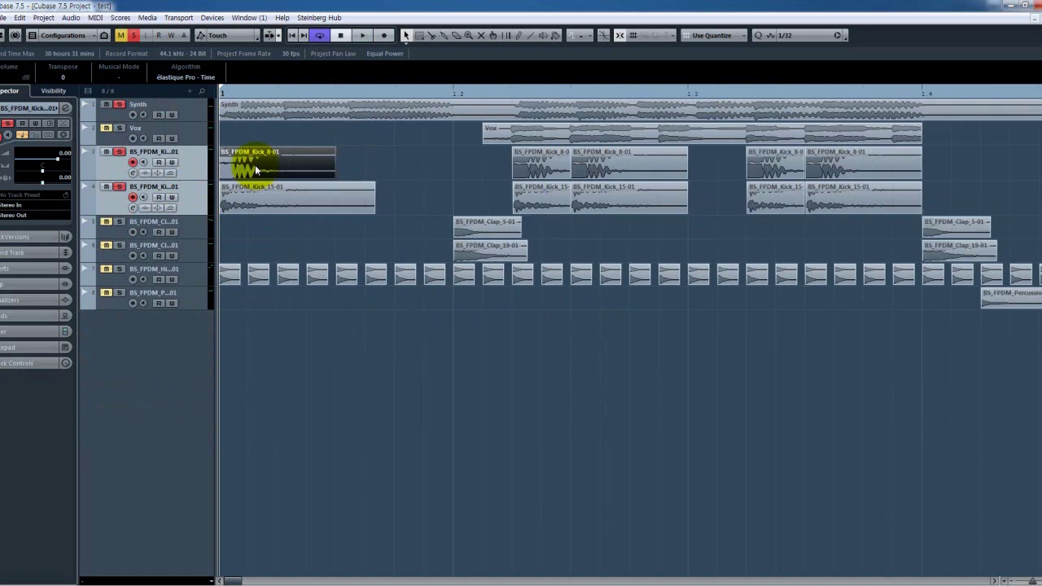
key("h")
key("h")
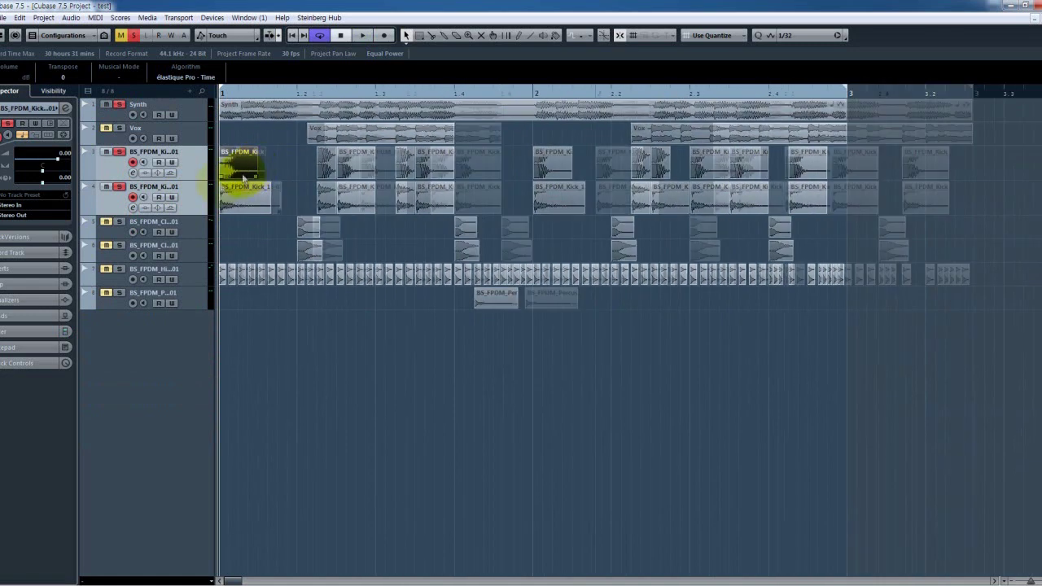
- Unsolo the Synth and both kick tracks and shrink the kick tracks to the same height as the other small tracks
left_click(121, 106)
left_click(119, 169)
left_click(125, 199)
left_click(121, 171, "shift")
left_click(121, 187)
left_click_drag(122, 180, 123, 169)
- Solo both clap tracks and enlarge their height, with the timeline zoomed in on their waveforms
left_click(110, 207)
left_click(119, 222, "shift")
key("s")
left_click_drag(118, 215, 122, 294)
key("h")
key("h")
key("h")
key("h")
key("h")
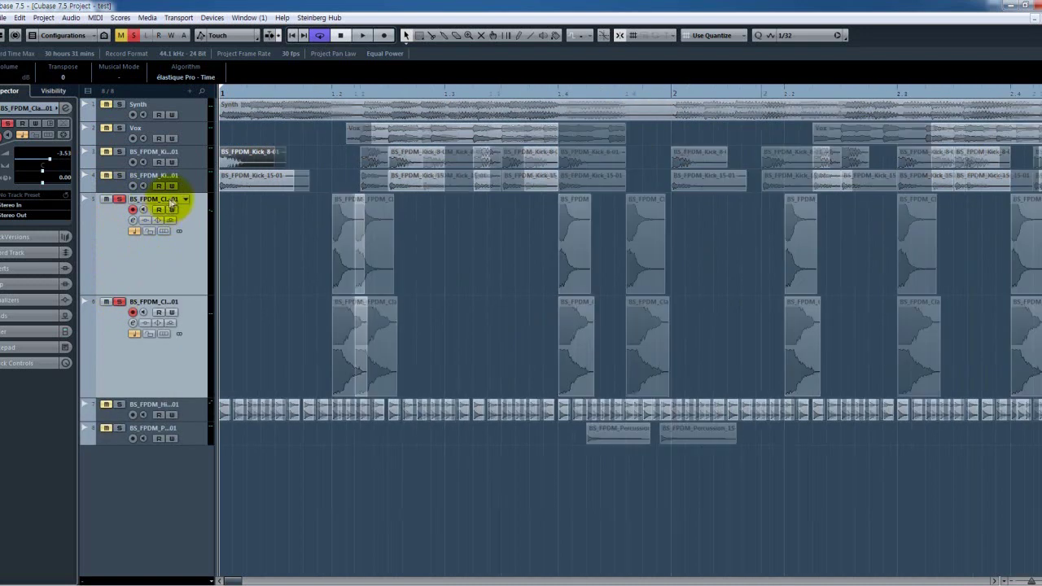
- Show the full names of the two clap tracks without renaming them
double_click(165, 200)
key("Return")
double_click(167, 302)
key("Return")
- Play the two soloed clap tracks together several times from just before beat 1.2
left_click(299, 281)
key("space")
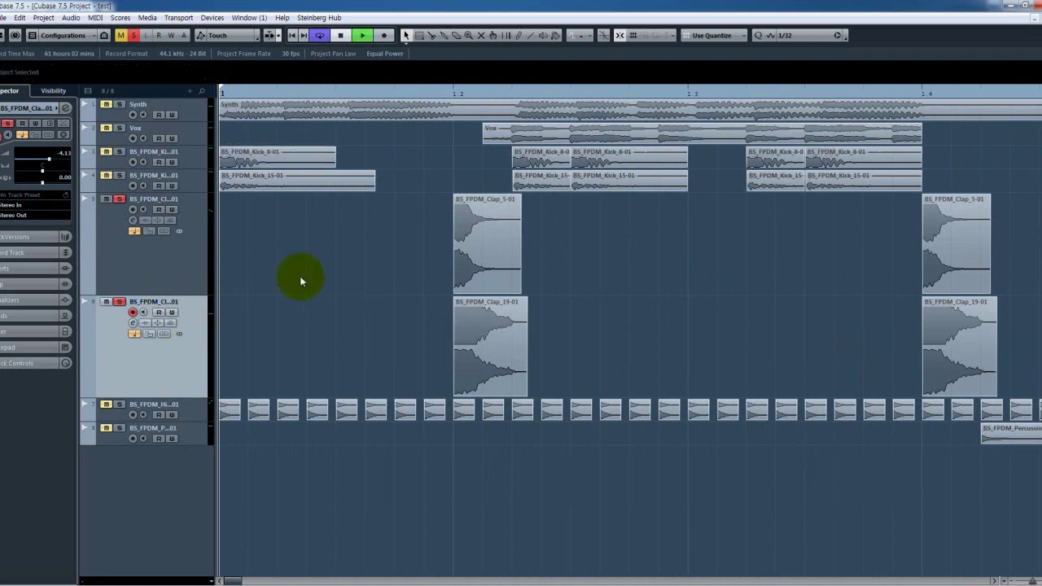
key("space")
left_click(422, 95)
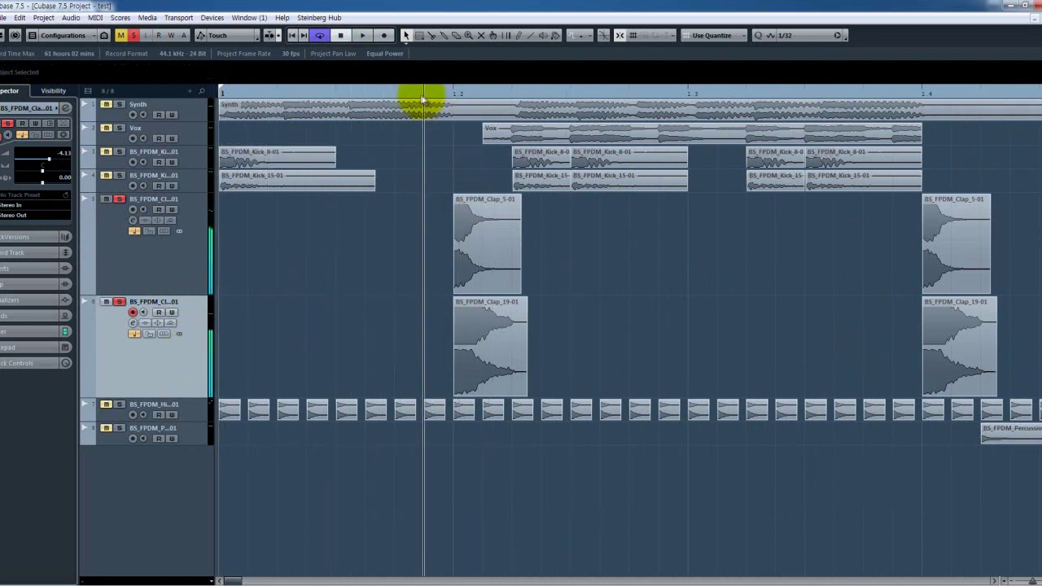
key("space")
key("space")
key("space")
key("space")
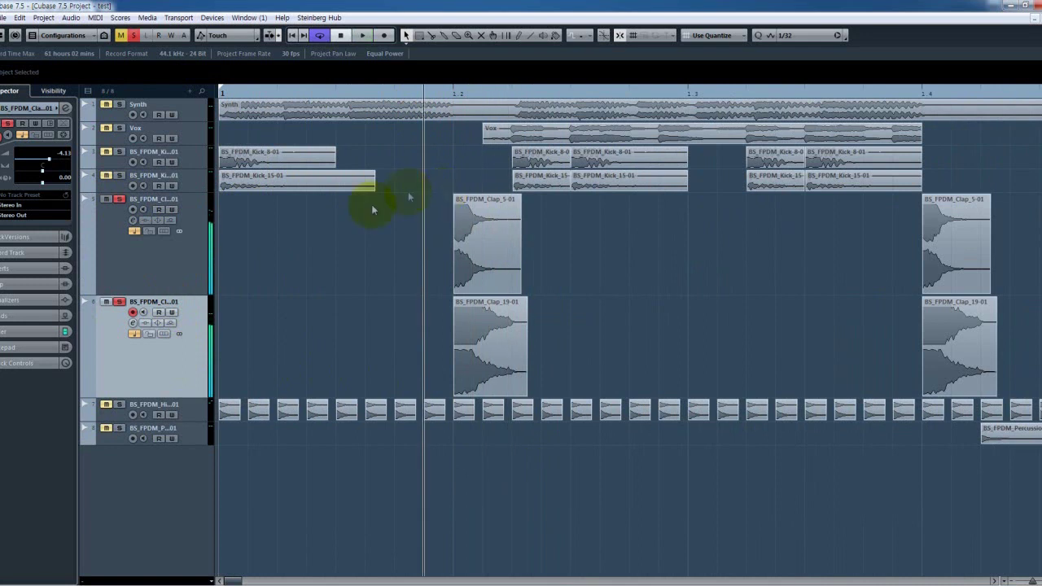
- Solo only the BS_FPDM_Clap_5 track and play its first clap alone several times
left_click(163, 272)
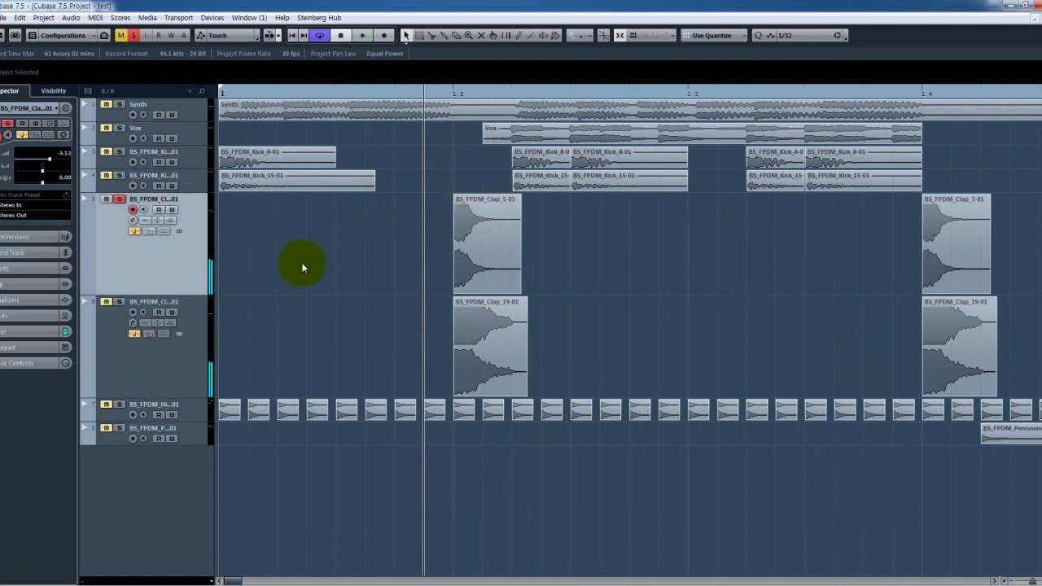
key("space")
key("space")
key("space")
key("space")
key("space")
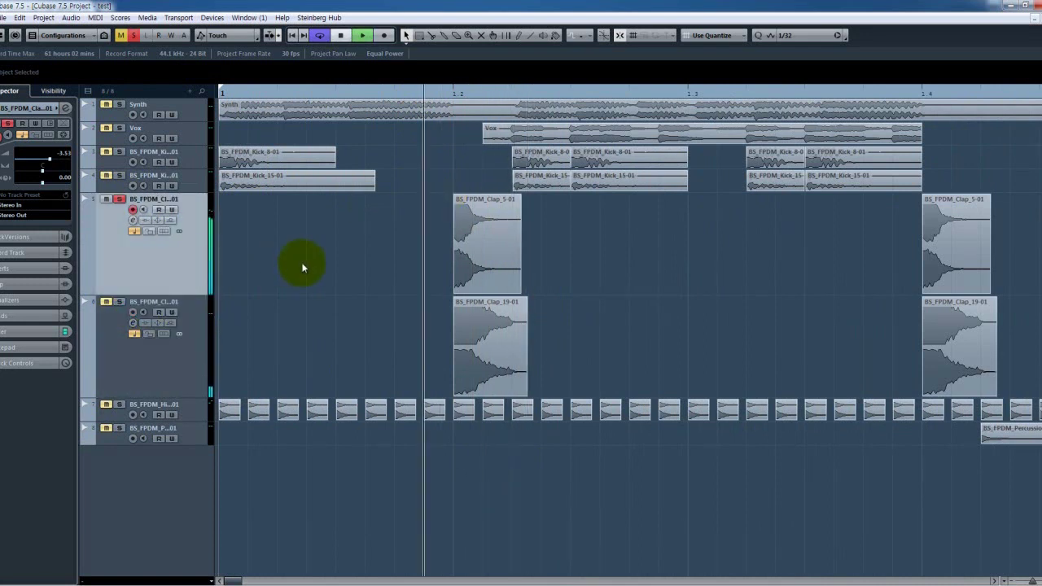
key("space")
key("space")
key("space")
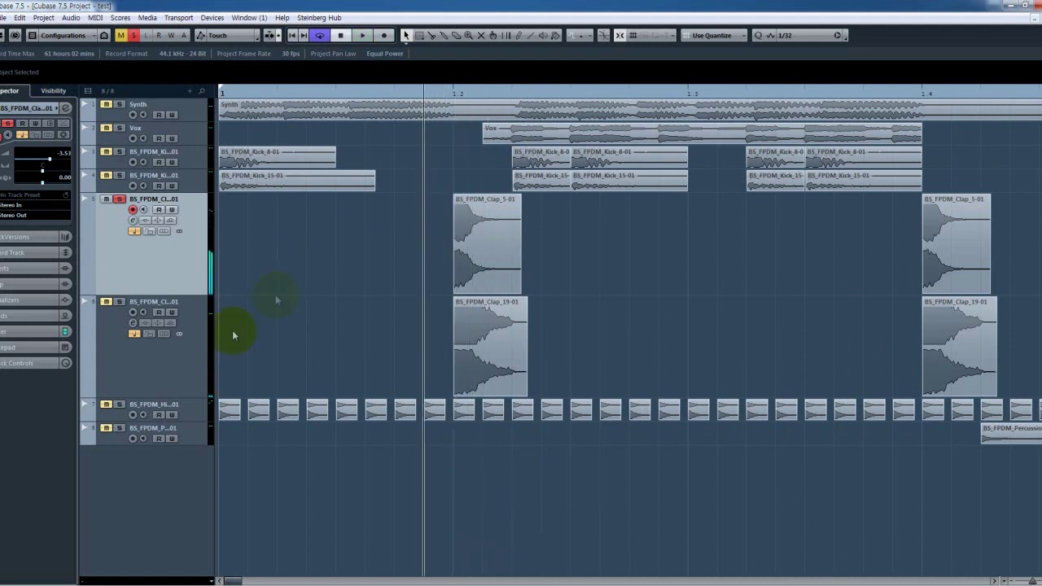
- Solo only the BS_FPDM_Clap_19 track and play its first clap alone several times
left_click(188, 356)
left_click(199, 281, "ctrl")
key("space")
key("space")
key("space")
key("space")
key("space")
key("space")
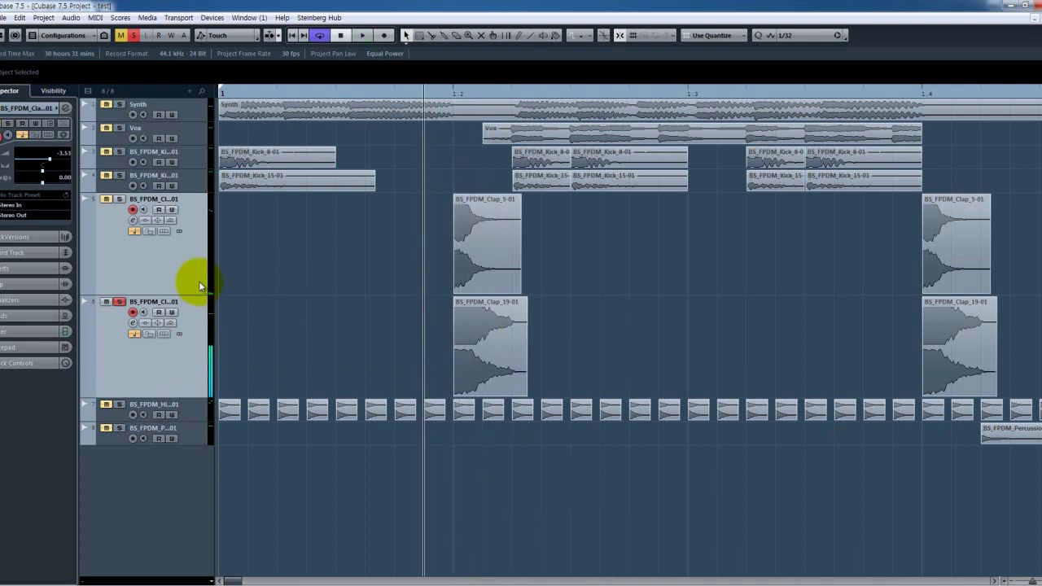
key("space")
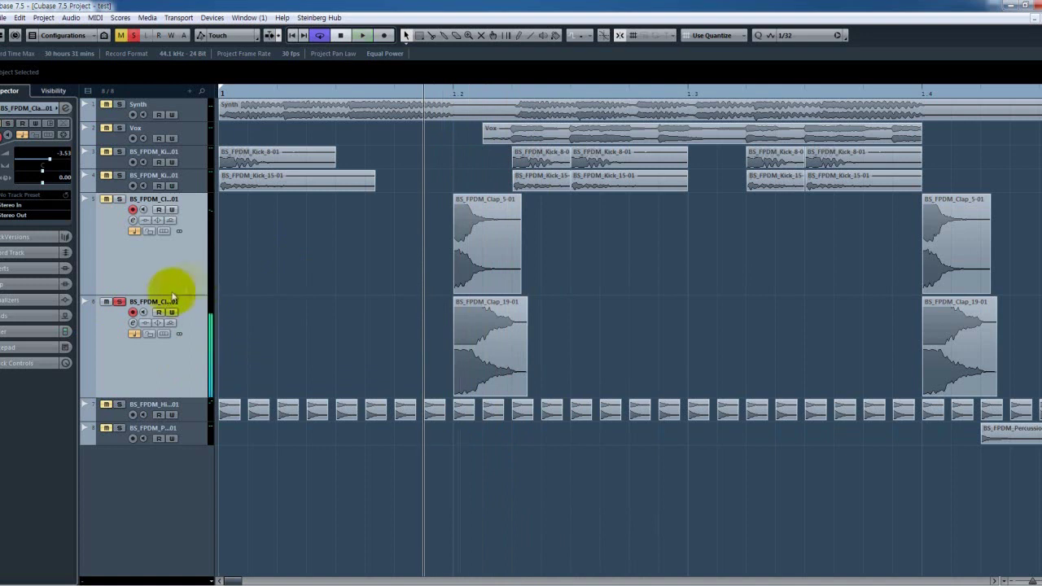
key("space")
- Solo both kick and both clap tracks and play them together from the start of the project
left_click(120, 301)
left_click(121, 163, "shift")
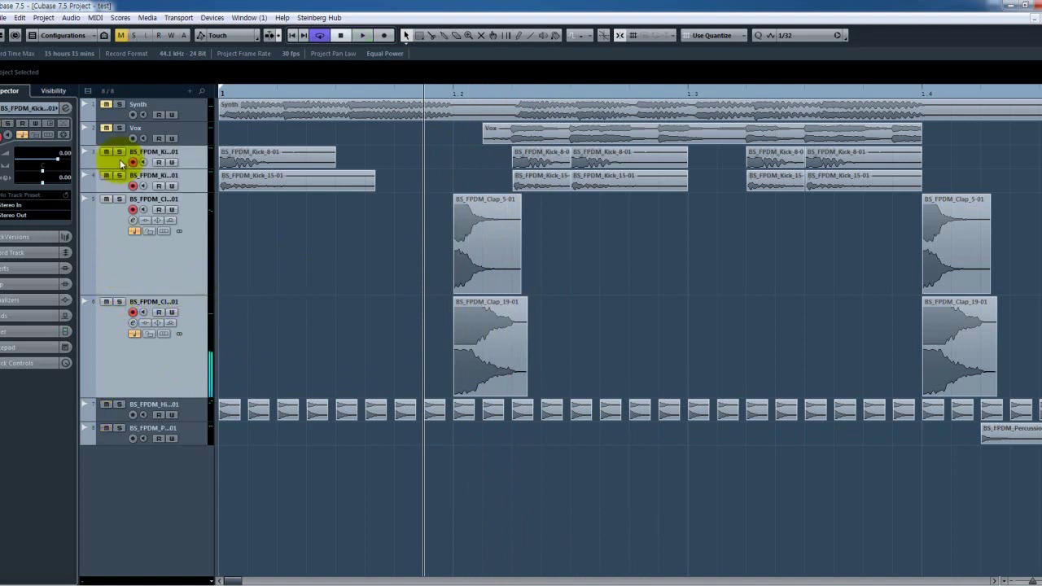
key("KP_Decimal")
key("space")
key("g")
key("g")
key("g")
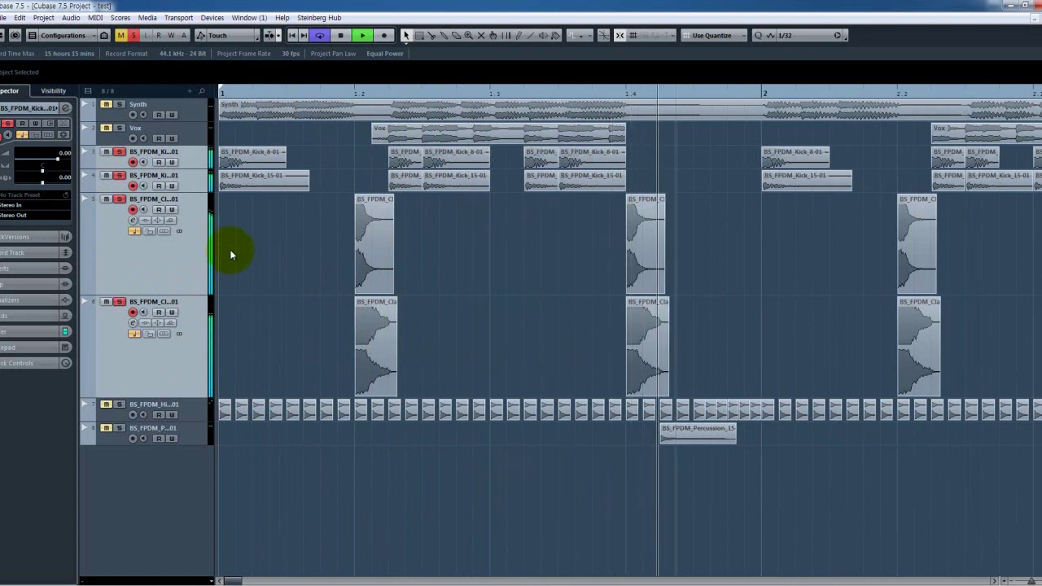
- Unsolo BS_FPDM_Clap_19 and BS_FPDM_Clap_5 in turn during playback, then re-solo both and stop
key("g")
key("g")
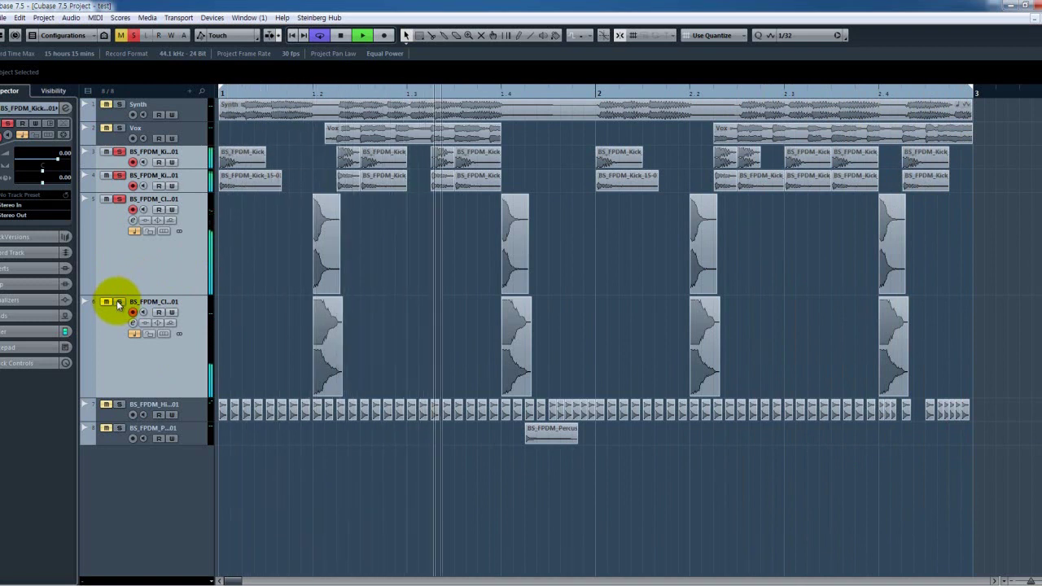
left_click(118, 199)
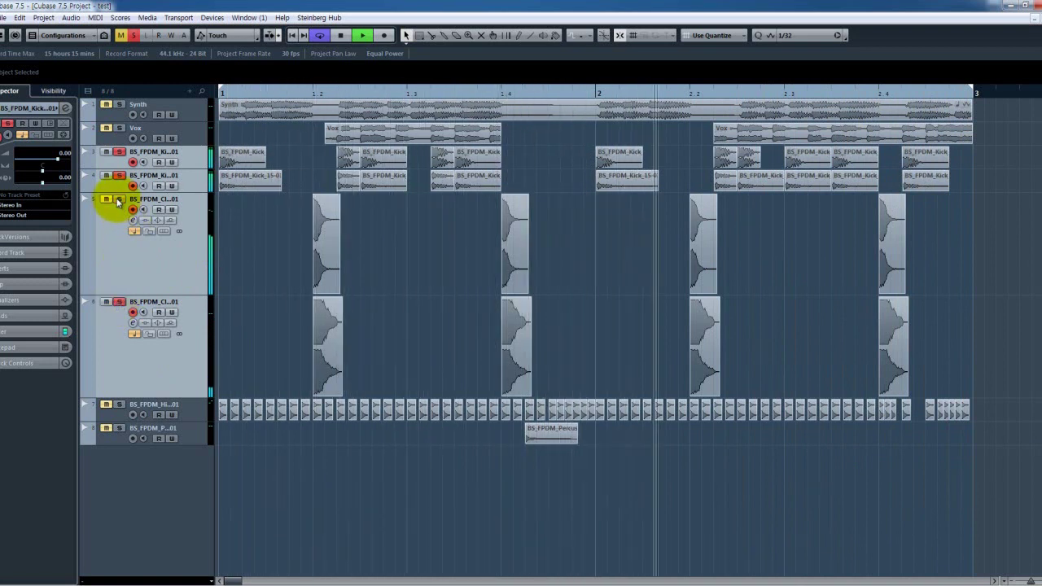
key("space")
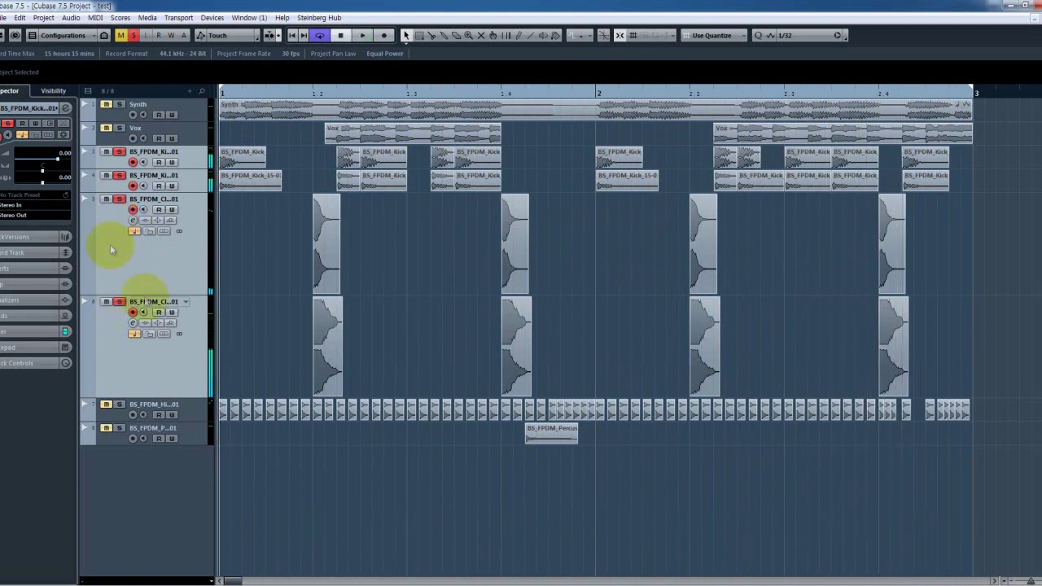
- Reduce the height of both clap tracks and select the kick and clap tracks
left_click(121, 333)
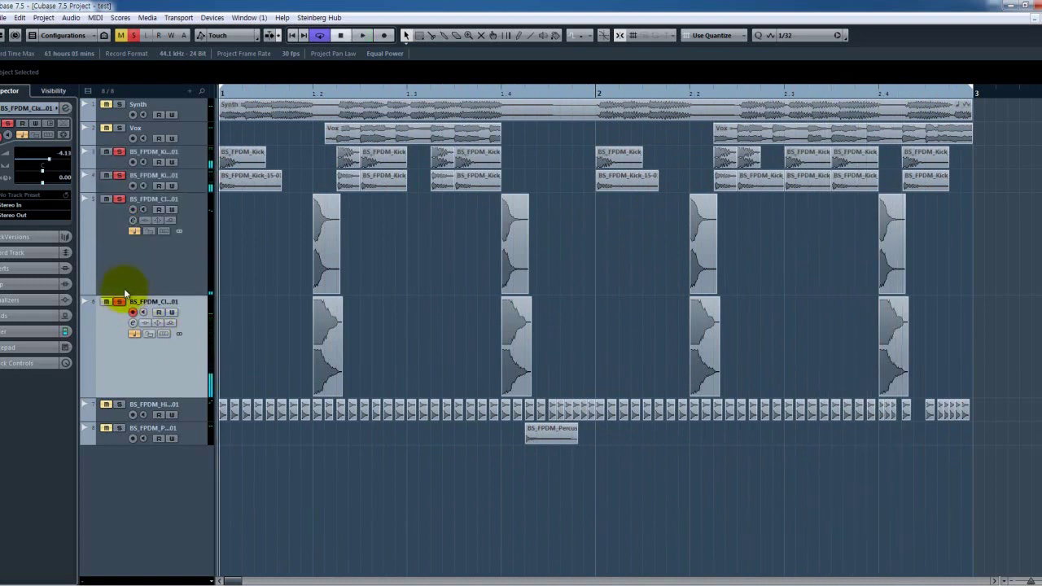
left_click(118, 166, "shift")
left_click_drag(119, 166, 118, 163)
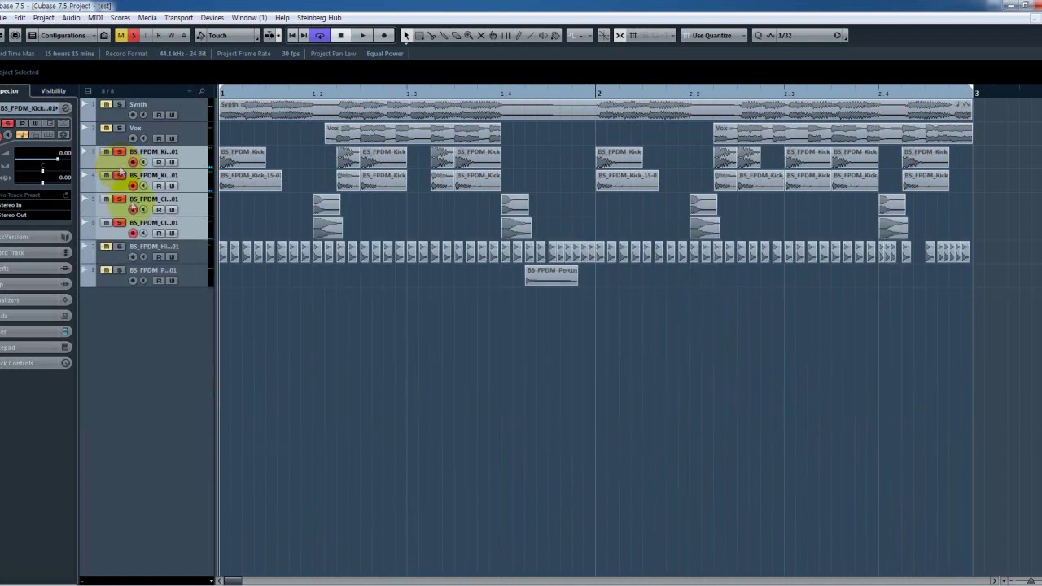
- Solo only the hi-hat track with its height enlarged and play it alone
left_click(119, 257)
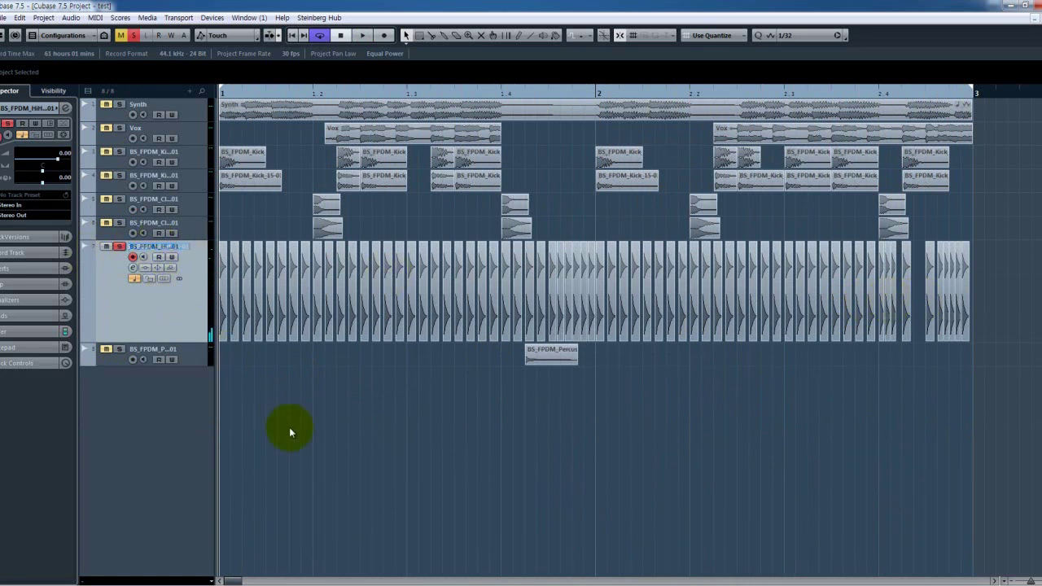
left_click_drag(996, 288, 121, 284)
right_click(518, 462)
left_click(463, 446)
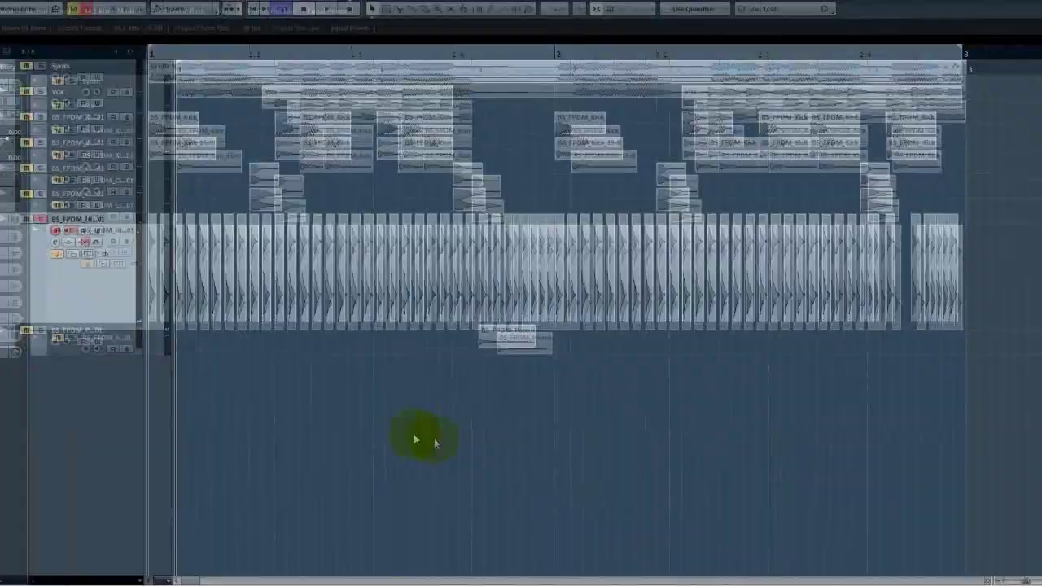
key("space")
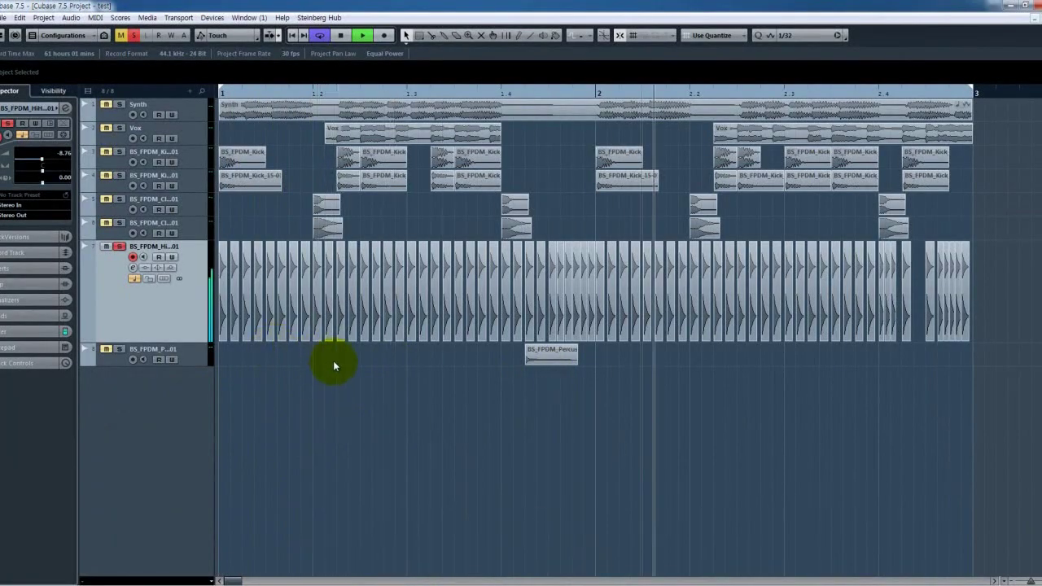
- Solo both kick and both clap tracks together with the hi-hat during playback, then stop
left_click(183, 225)
left_click(198, 161, "shift")
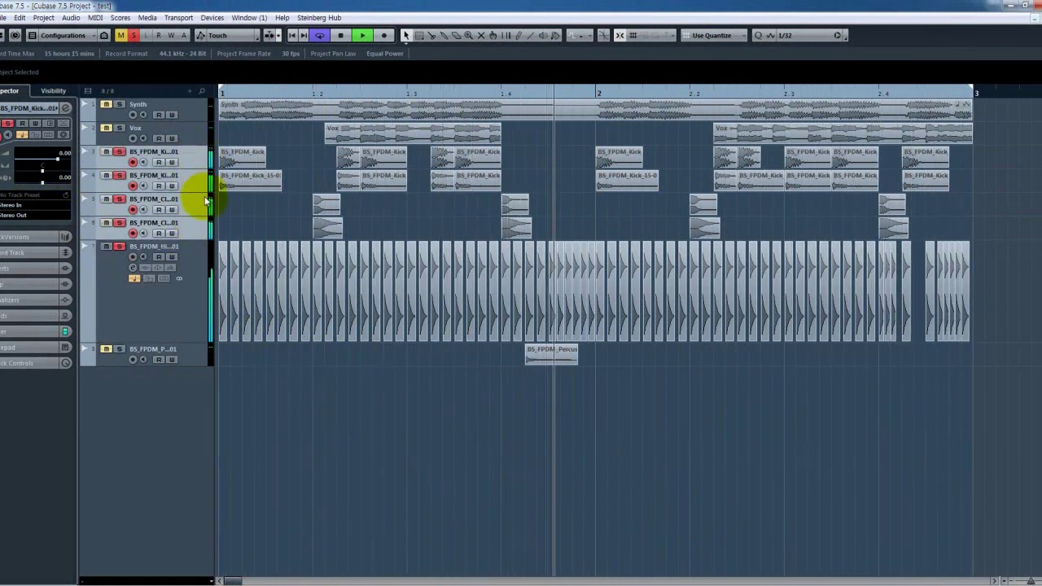
key("space")
- Reduce the height of the hi-hat track and select the percussion track
left_click(124, 326)
left_click(118, 166, "shift")
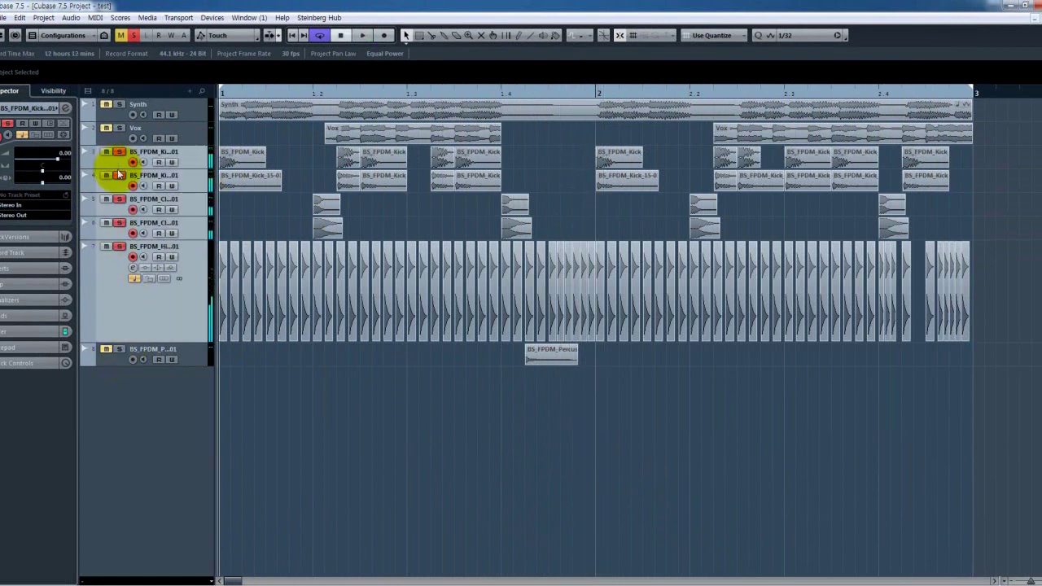
left_click(114, 278)
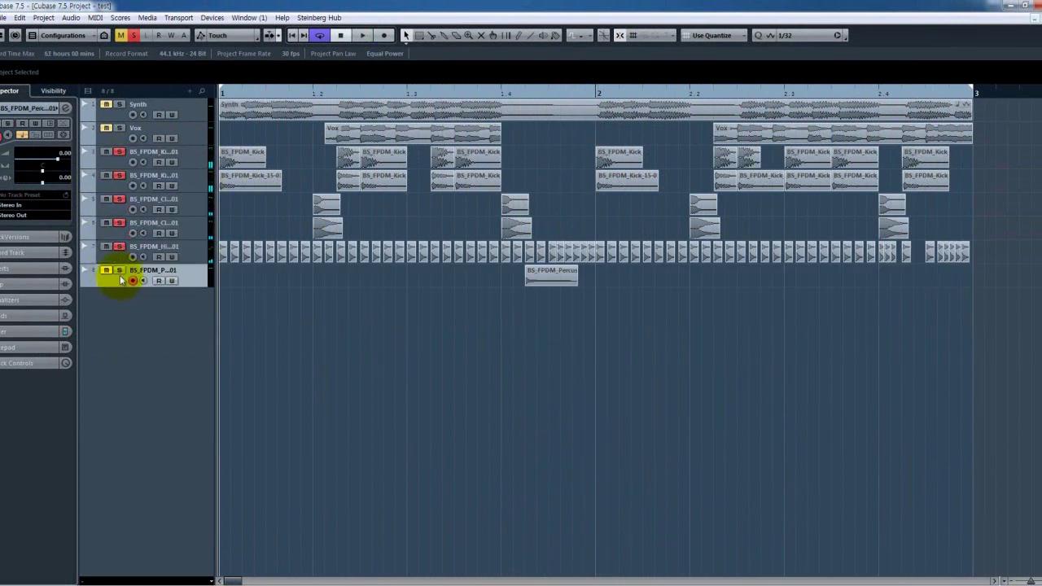
- Solo only the percussion track with its height enlarged and play it from just before beat 1.4
left_click(494, 95)
key("space")
key("space")
left_click_drag(686, 426, 492, 352)
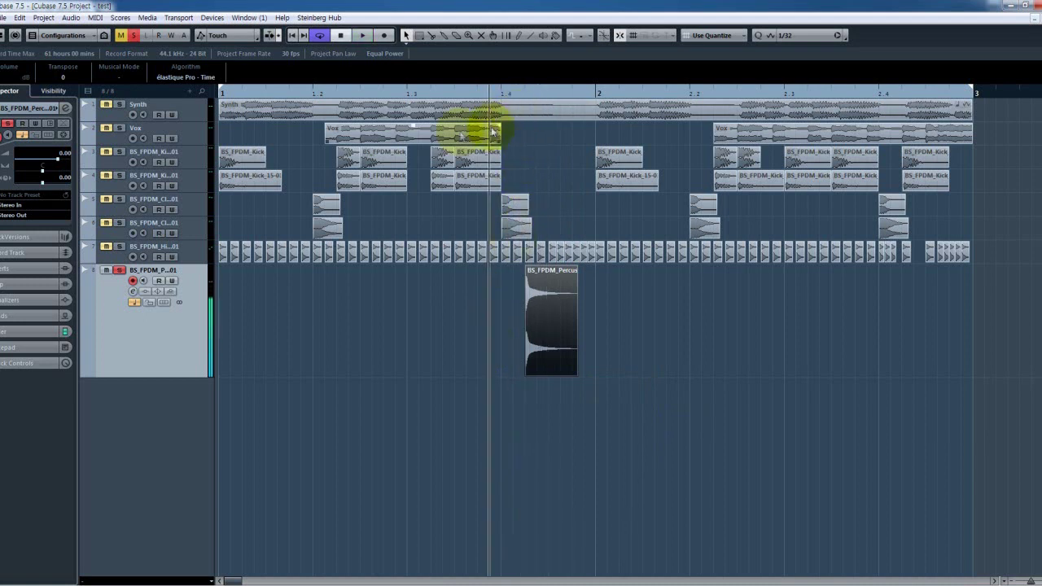
- Play the percussion track soloed together with the synth from beat 1.3, then stop
left_click(408, 94)
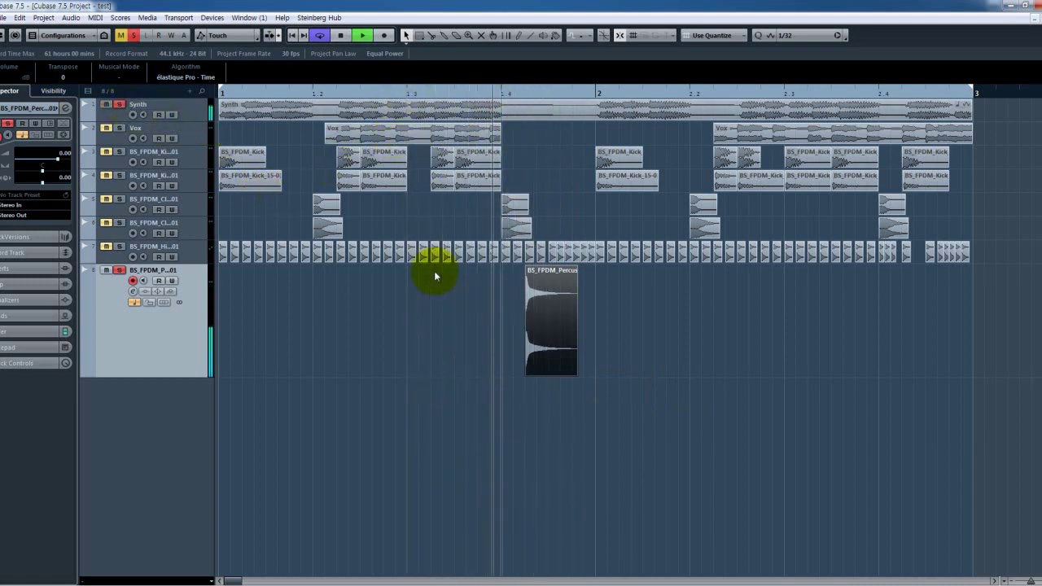
key("space")
key("space")
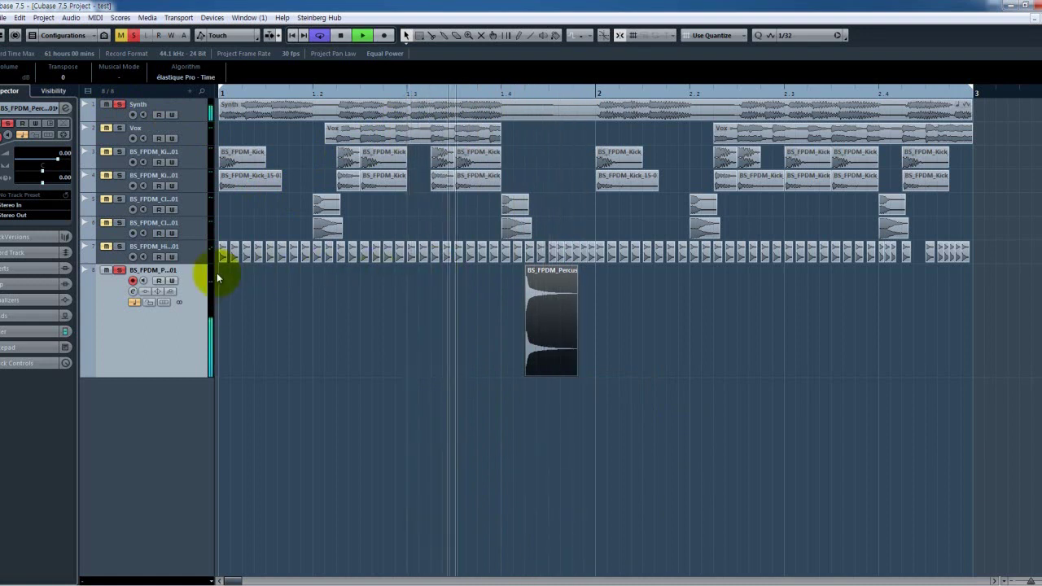
key("space")
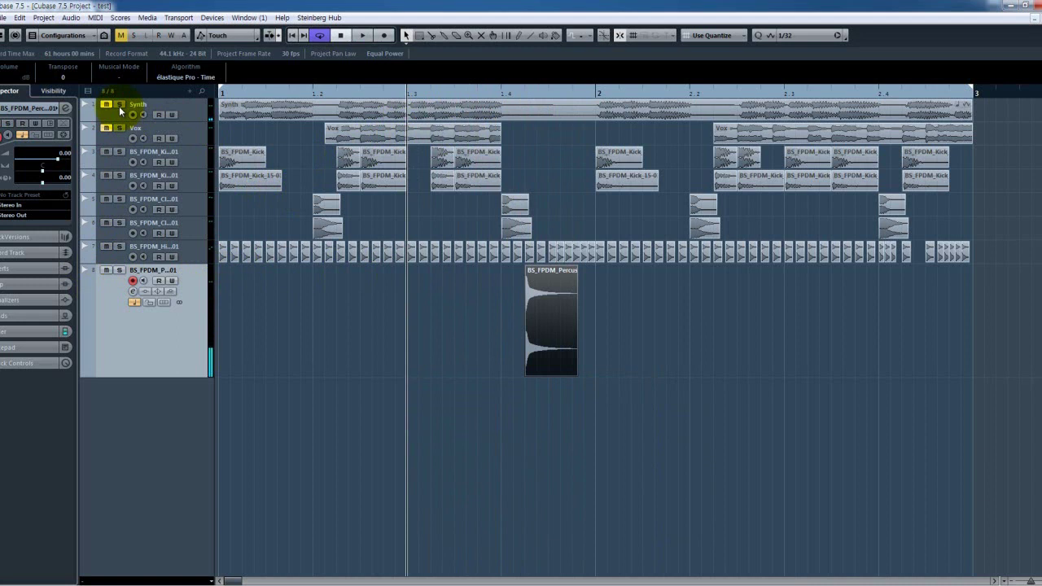
- Give all kick, clap, hi-hat and percussion tracks the same medium height and play the full drum pattern from the start
left_click(105, 166, "shift")
left_click_drag(108, 169, 107, 173)
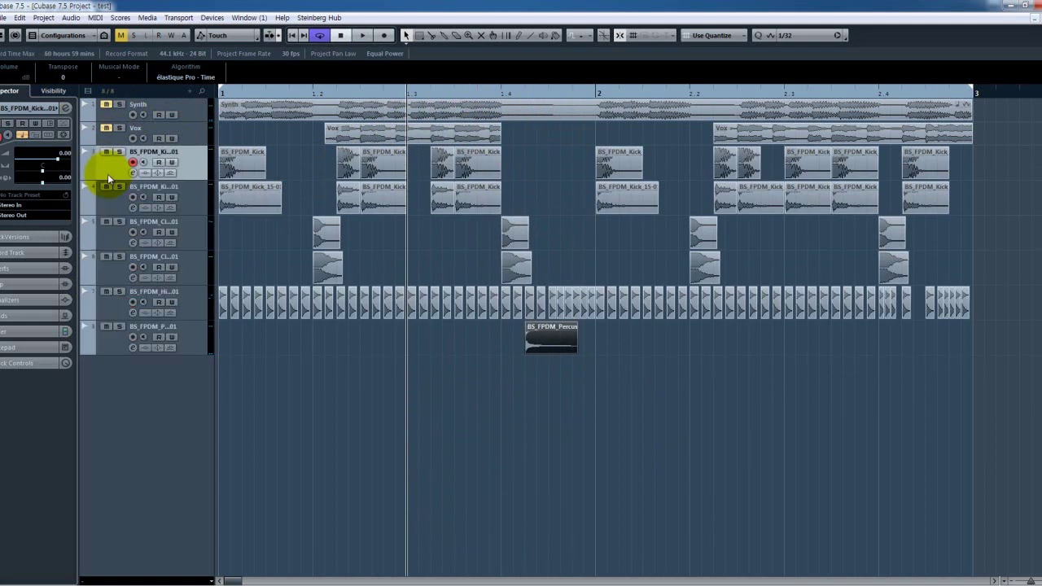
key("Home")
key("space")
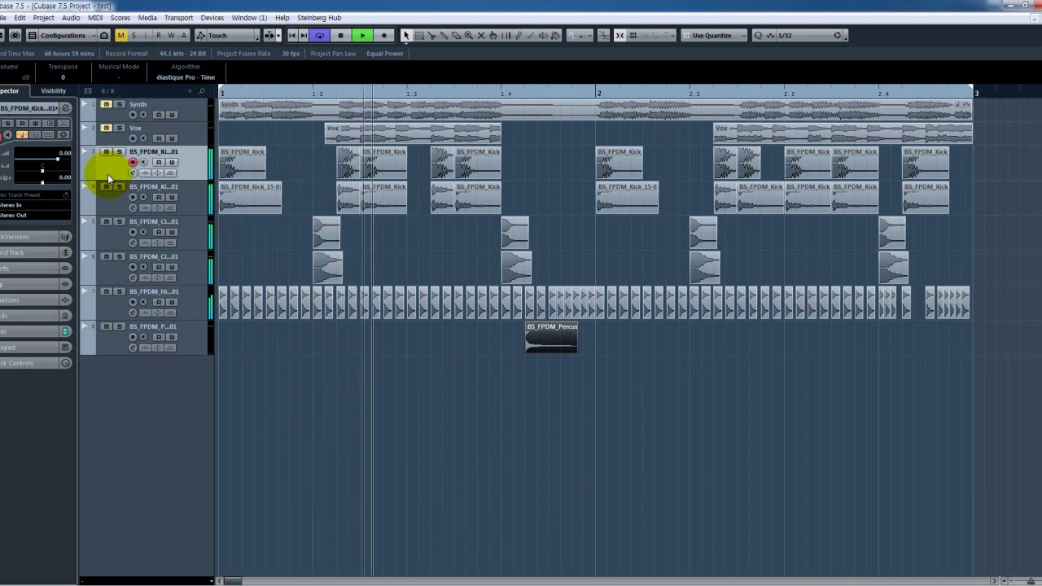
left_click(484, 410)
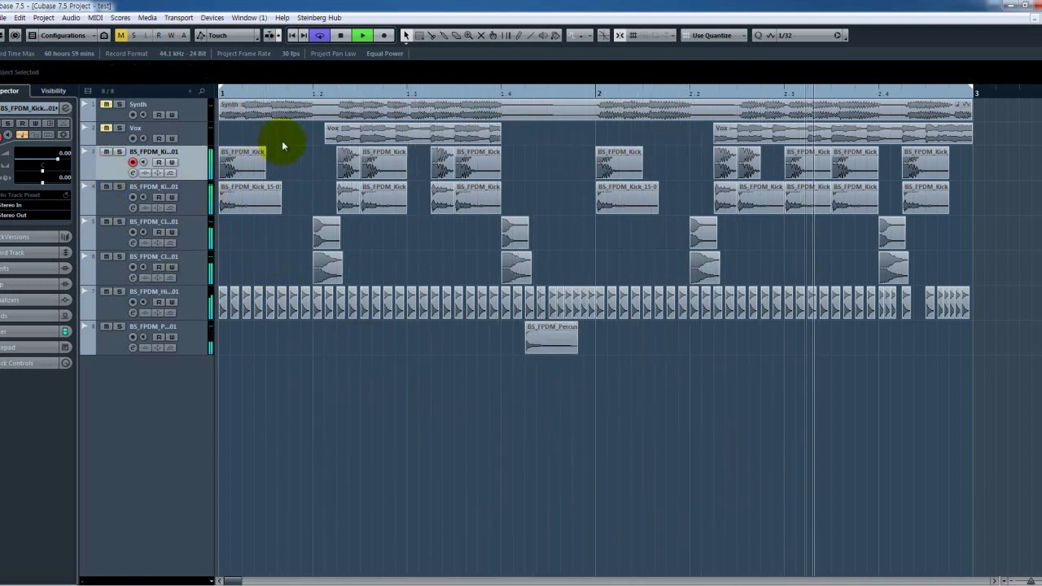
- Unmute the synth track during playback and lower its channel level in the MixConsole to -6.80 dB
left_click(107, 105)
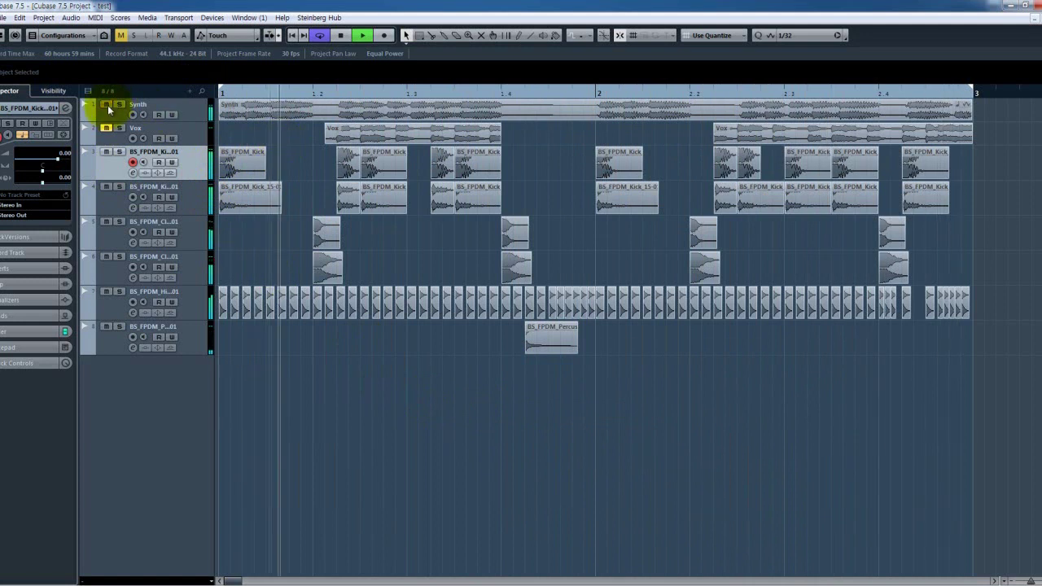
left_click(116, 115)
key("F3")
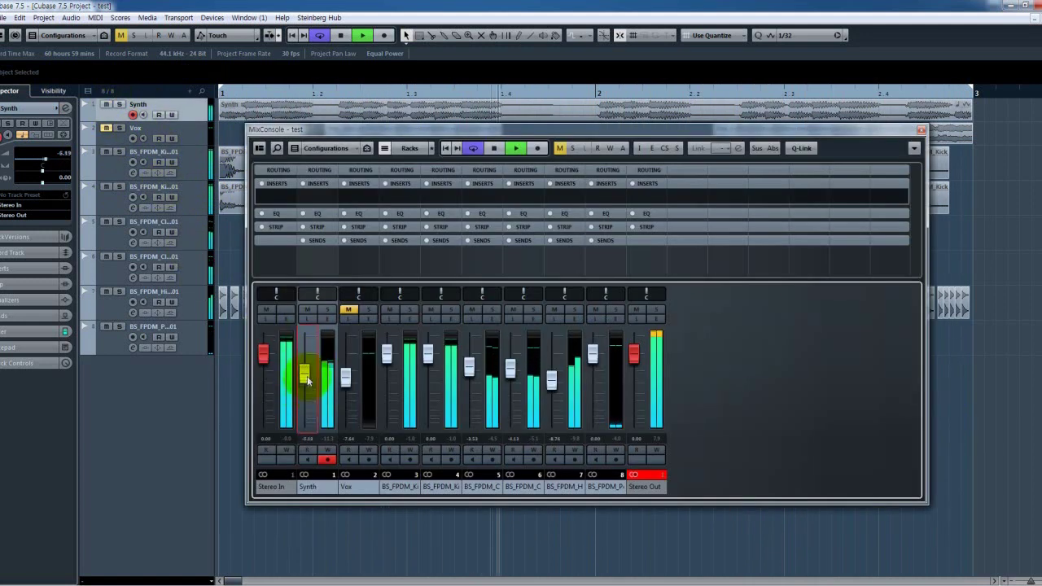
left_click_drag(307, 381, 308, 383)
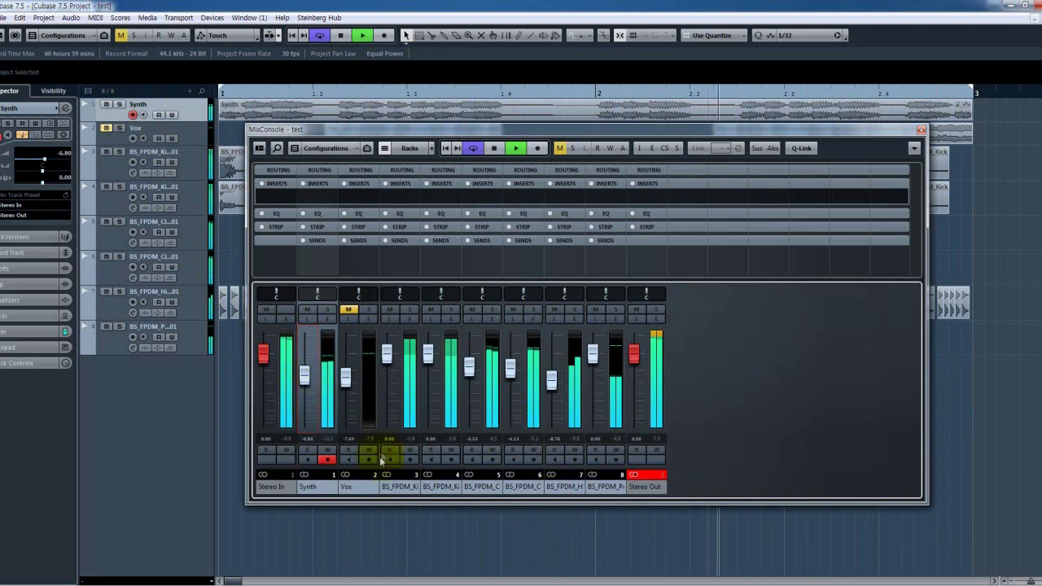
- Link both kick channels in the MixConsole and lower their faders together to -4.56 dB, then close the mixer
left_click(400, 485)
left_click(440, 486, "ctrl")
right_click(442, 486)
left_click(489, 283)
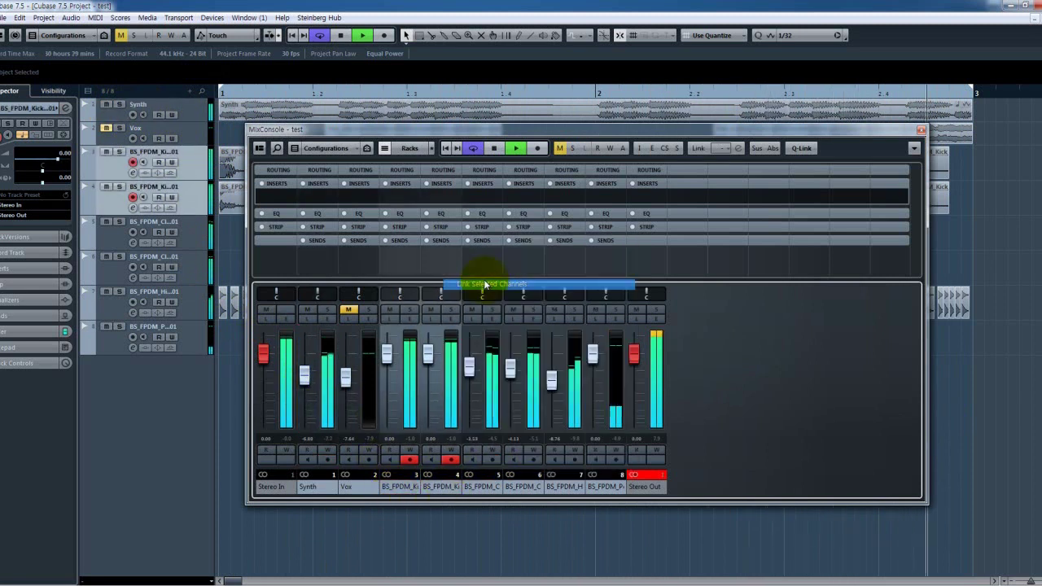
left_click_drag(427, 352, 431, 375)
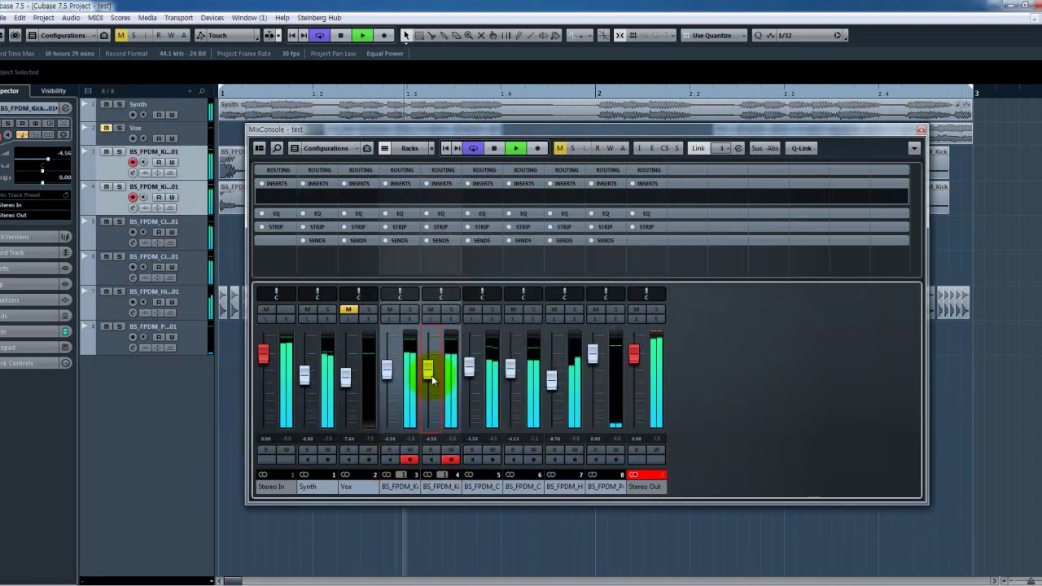
left_click(469, 457)
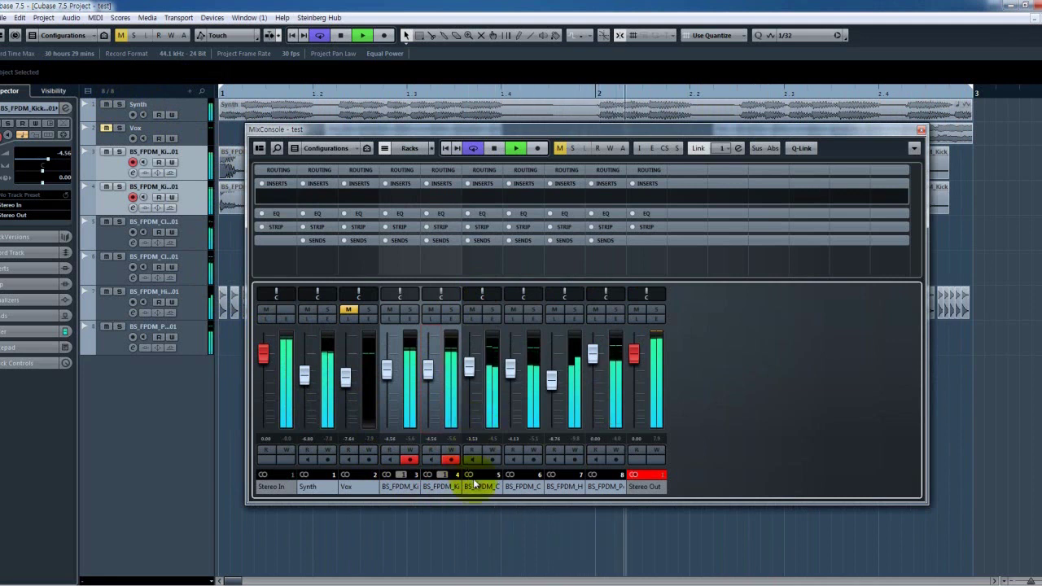
key("F3")
- Solo the synth and vox tracks and enlarge the height of both
right_click(451, 465)
left_click(120, 128)
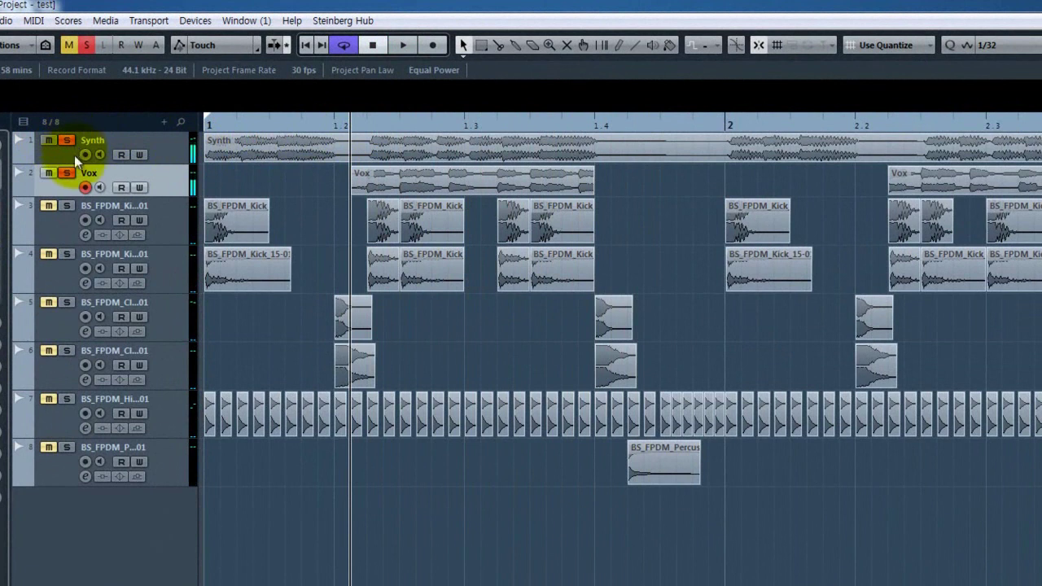
left_click(177, 158, "shift")
left_click_drag(178, 158, 171, 251)
- Reduce the height of all drum tracks and play the soloed synth and vox
left_click(162, 427)
left_click(189, 540, "shift")
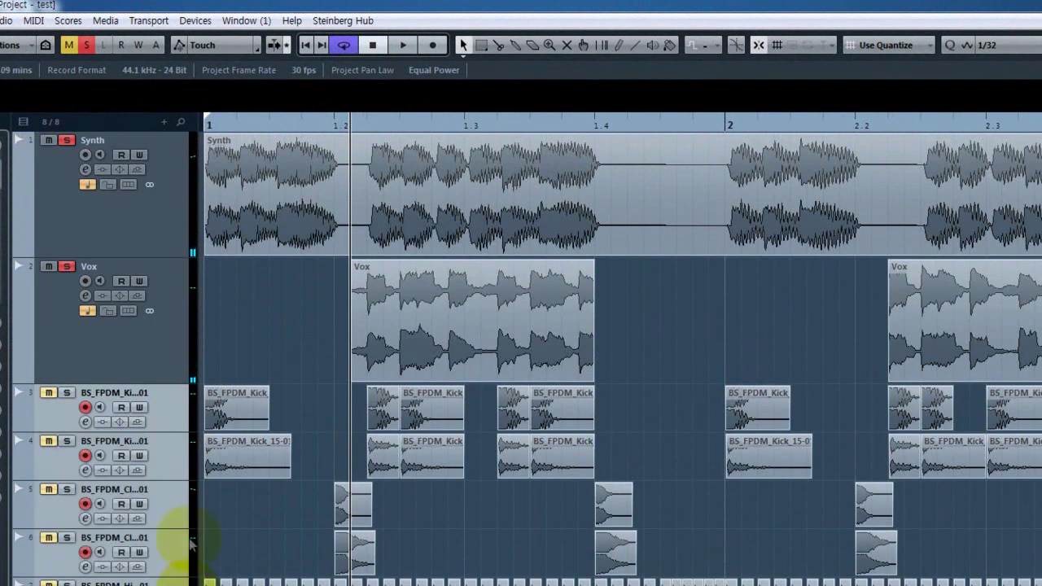
left_click_drag(170, 426, 169, 417)
key("space")
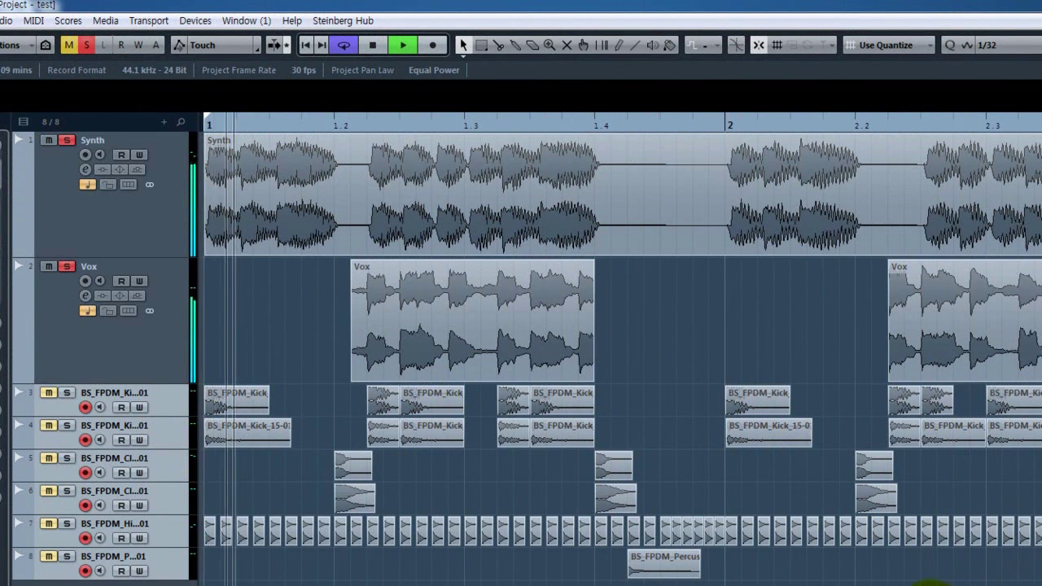
- Leave only the synth soloed, enlarge its track further and point out the waveform gaps at beats 1.2 and 1.4
left_click(104, 335)
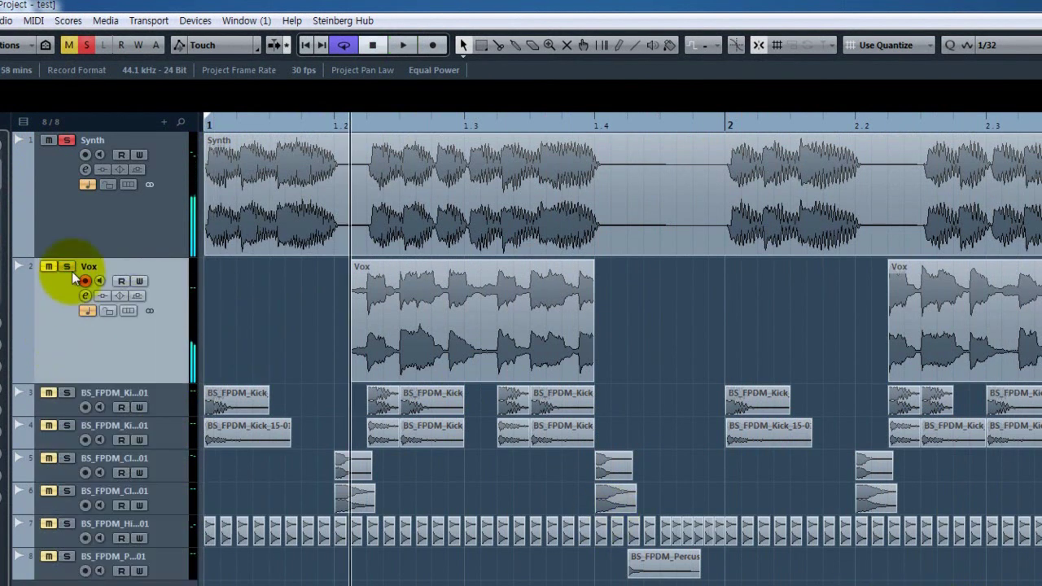
left_click(76, 249)
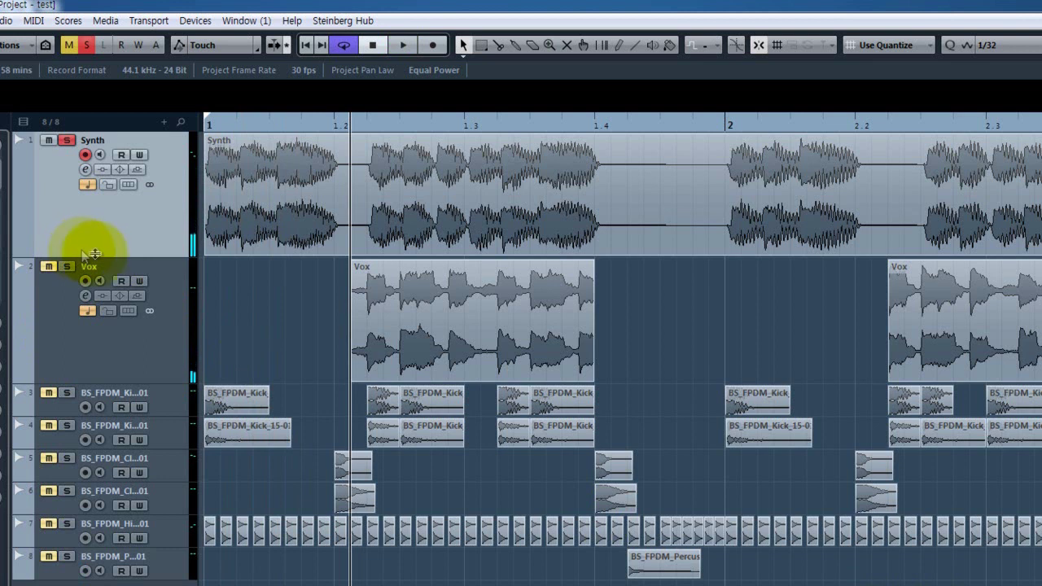
left_click_drag(94, 256, 192, 384)
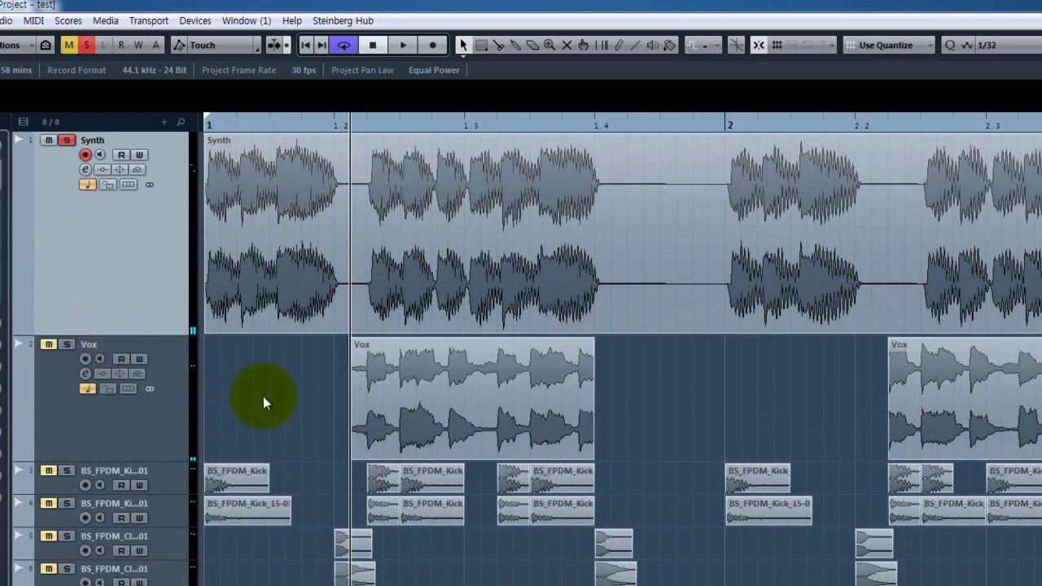
left_click(335, 124)
left_click(596, 123)
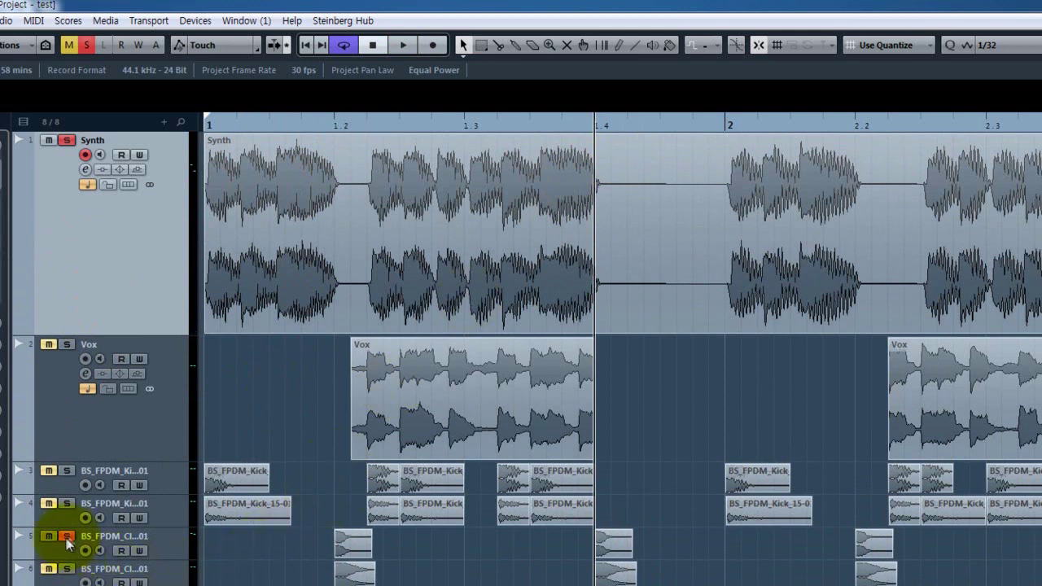
- Solo both clap tracks with the synth and play them together from the start, then stop
left_click(67, 568)
left_click(333, 124)
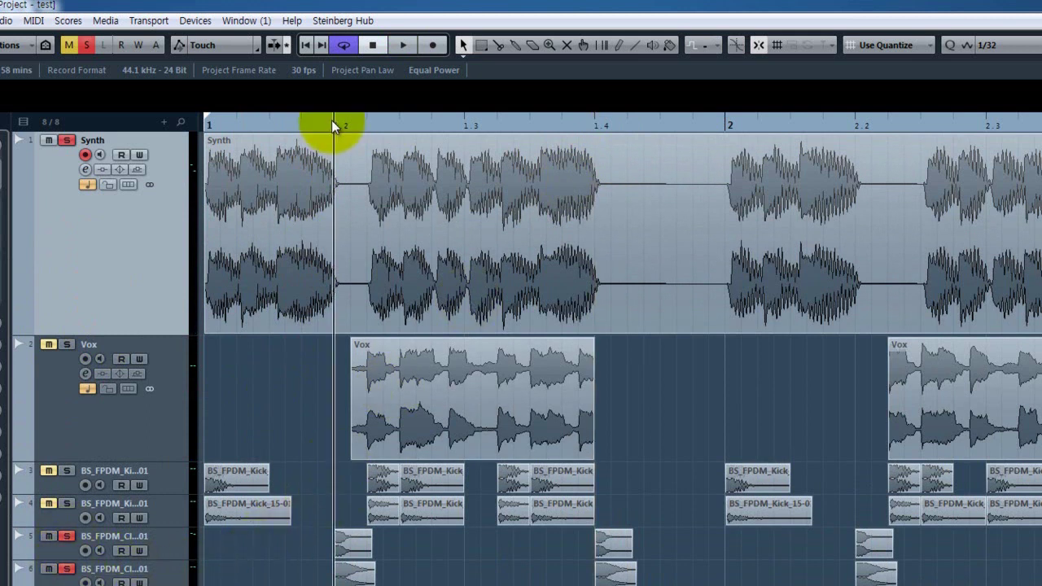
key("Home")
key("space")
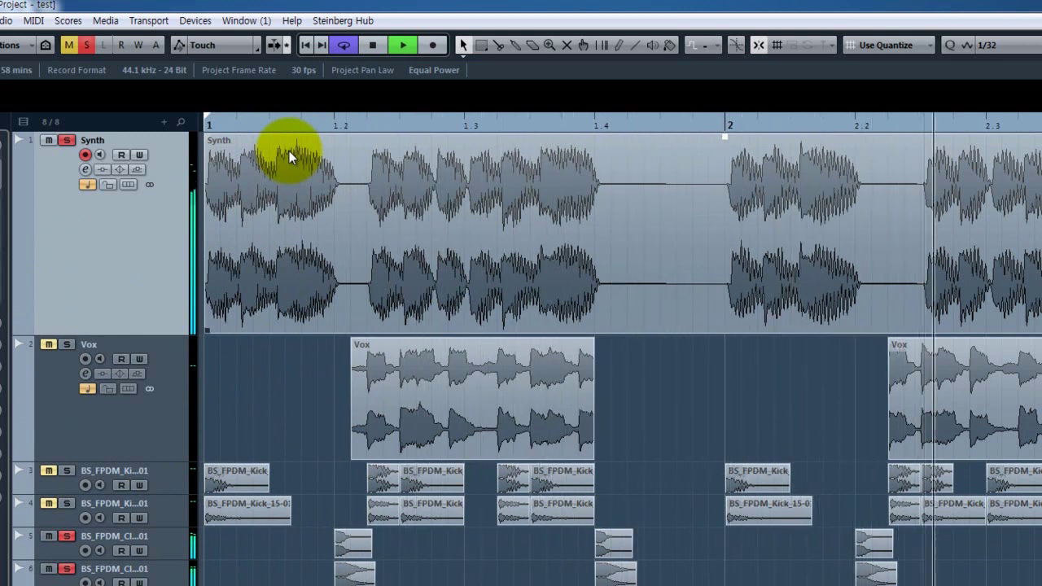
key("space")
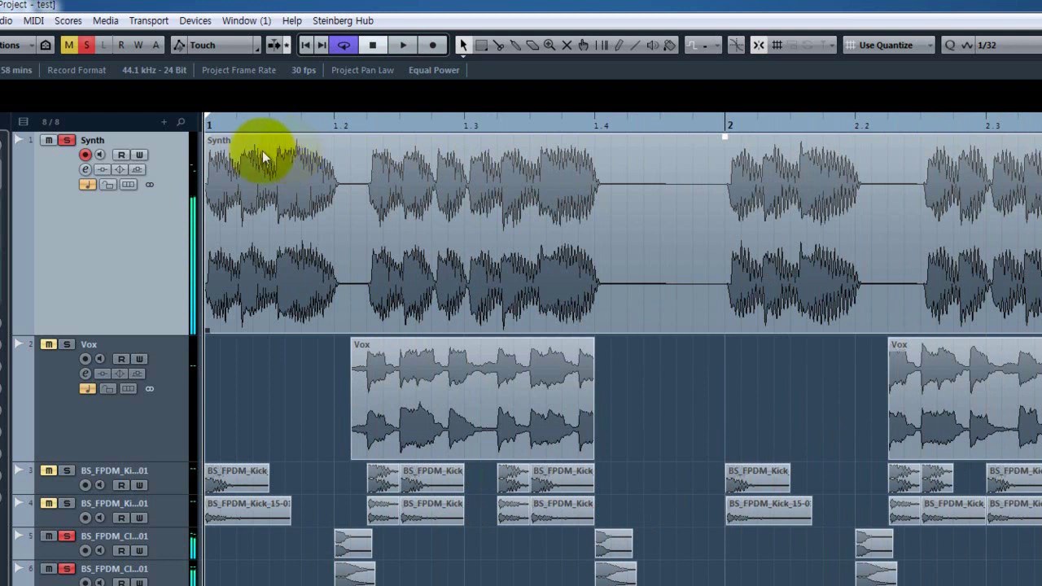
- Play the full arrangement with all solos cleared and the vox unmuted, and reduce the height of the synth and vox tracks
key("space")
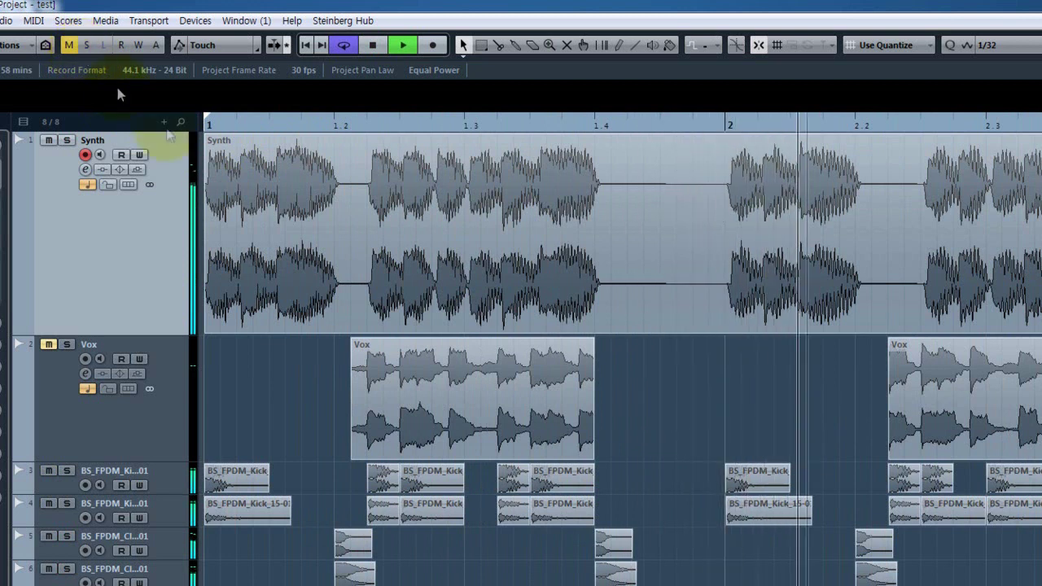
left_click(49, 345)
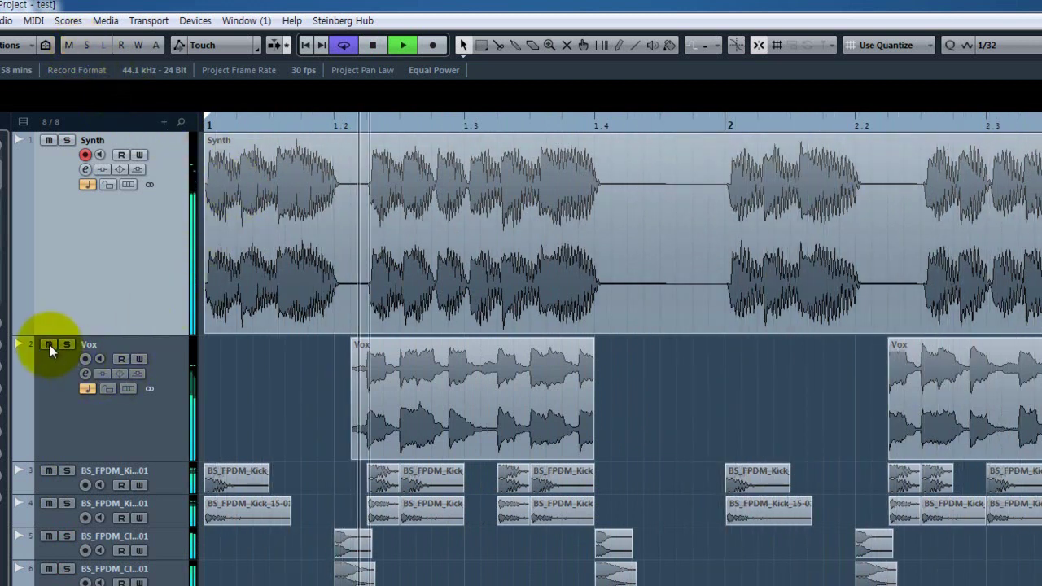
left_click(51, 360)
left_click(119, 310, "shift")
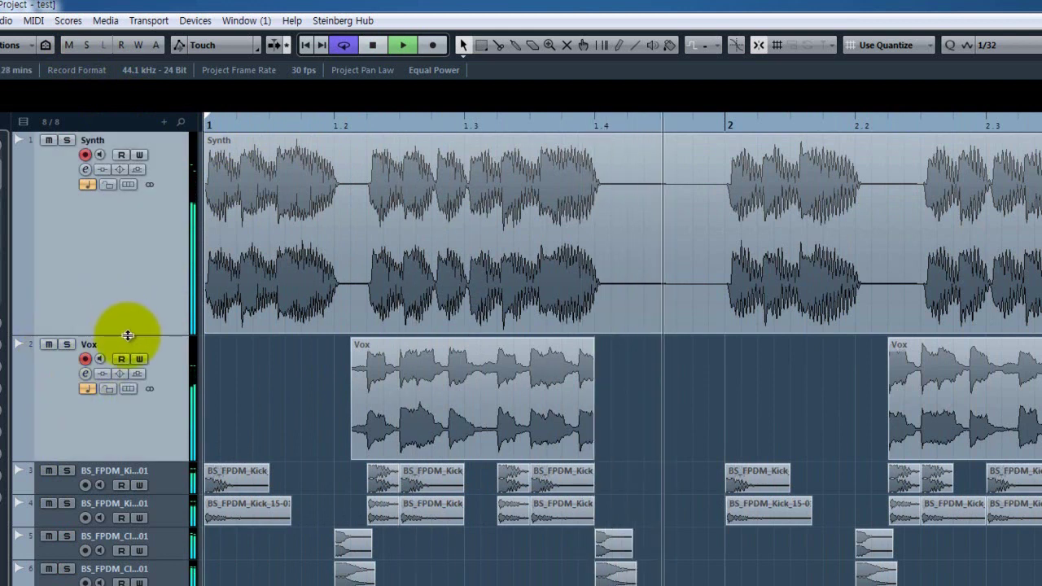
left_click_drag(126, 334, 132, 226)
left_click(278, 202)
left_click_drag(273, 147, 787, 278)
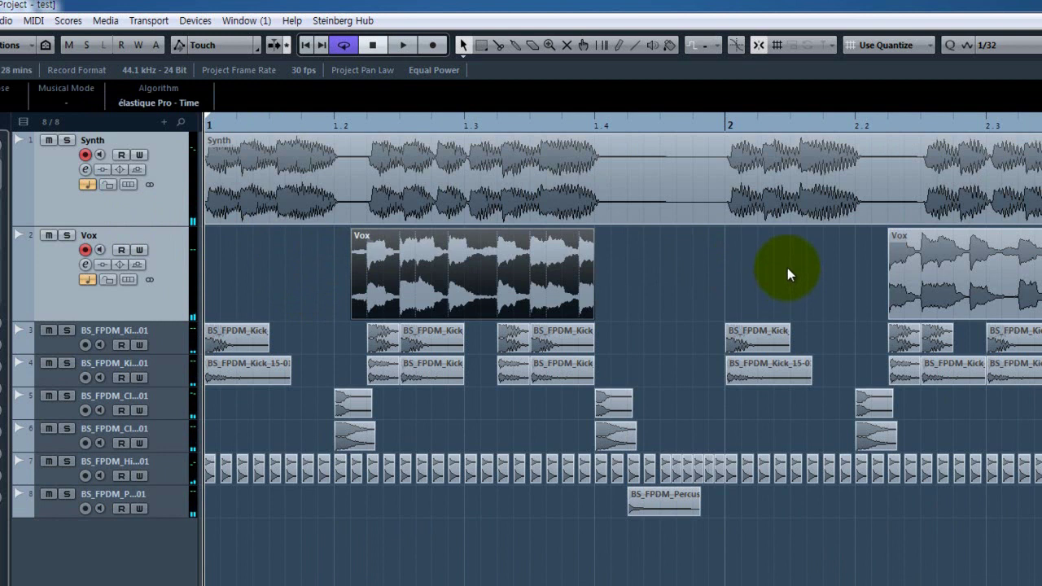